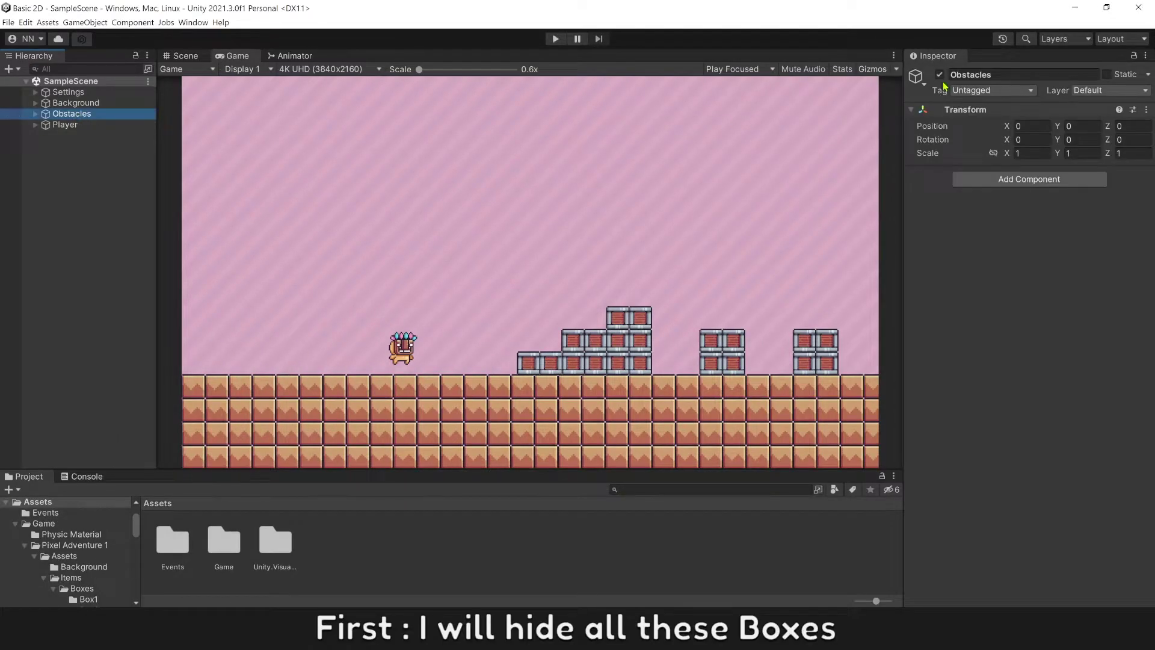
Hide the Obstacles object, shift the Player left, and save the scene.
left_click(940, 75)
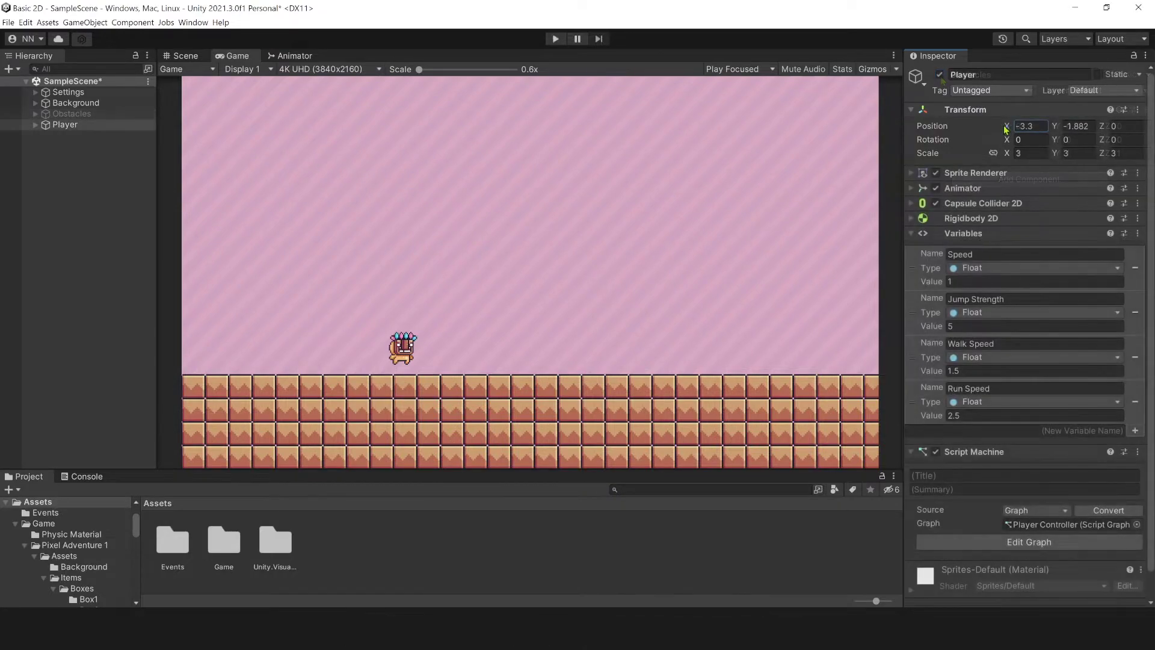
left_click_drag(1005, 128, 969, 134)
key("ctrl+s")
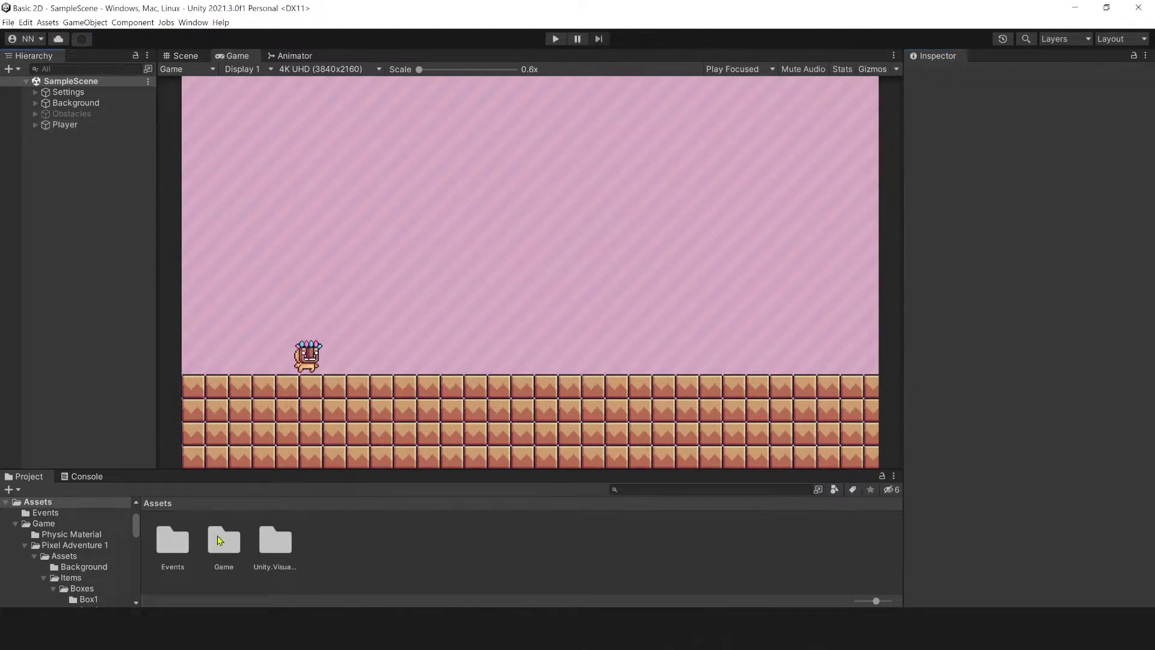
Browse to Pixel Adventure 1/Assets/Items/Checkpoints/End and select all eight End (Pressed) frames.
double_click(224, 540)
left_click(222, 545)
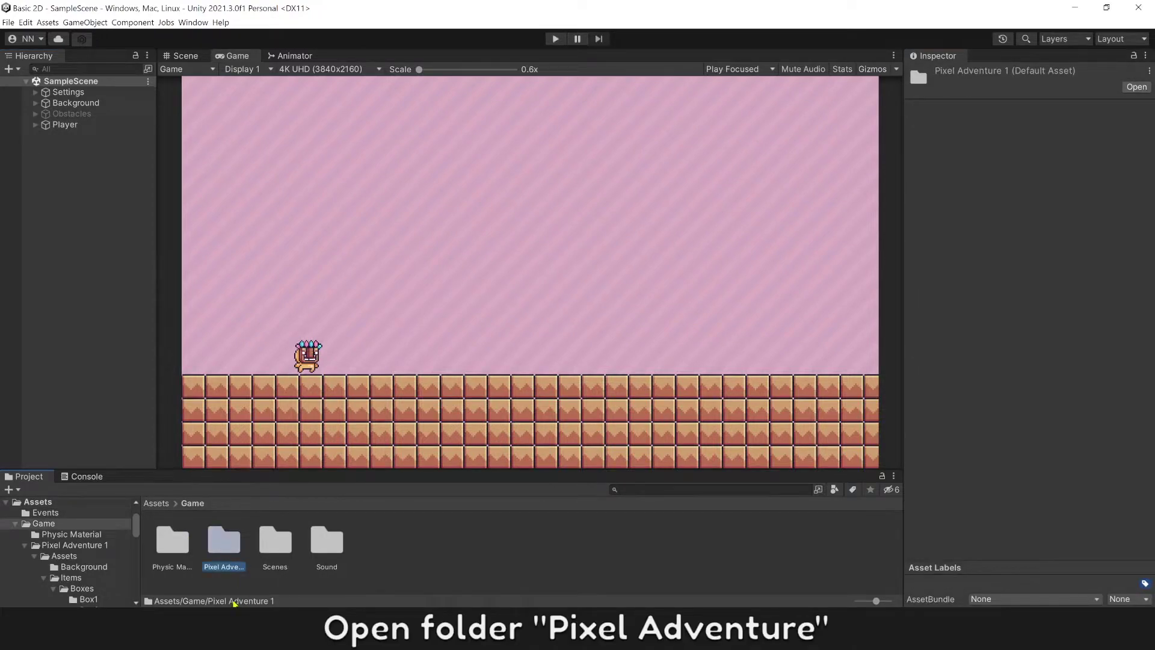
double_click(224, 540)
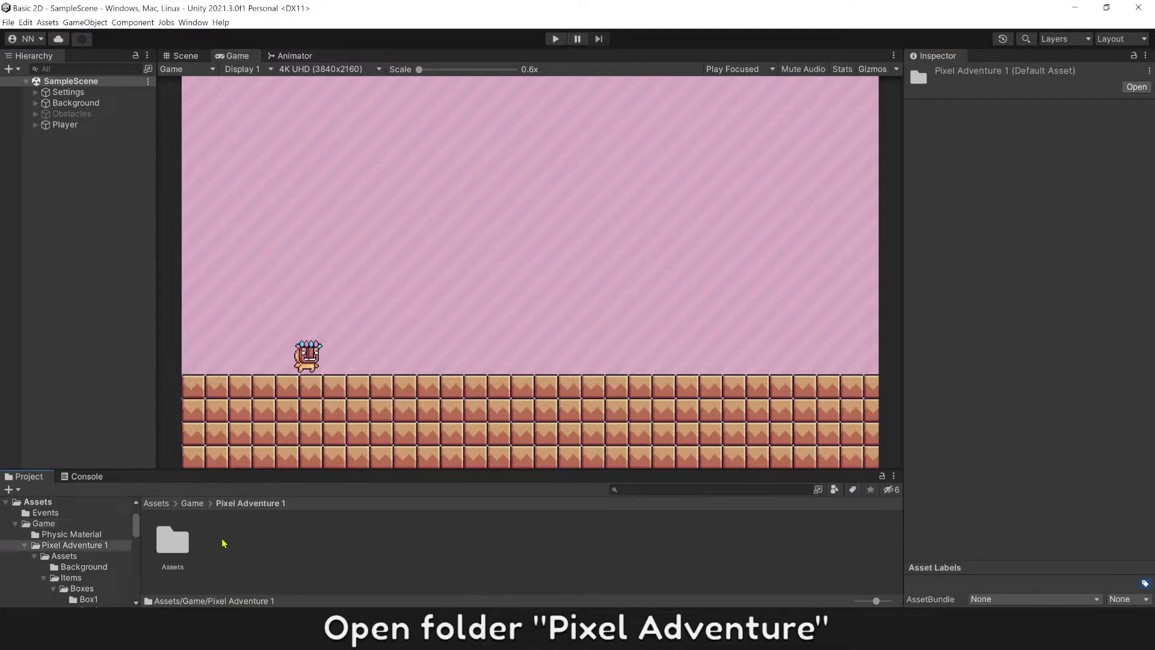
double_click(172, 540)
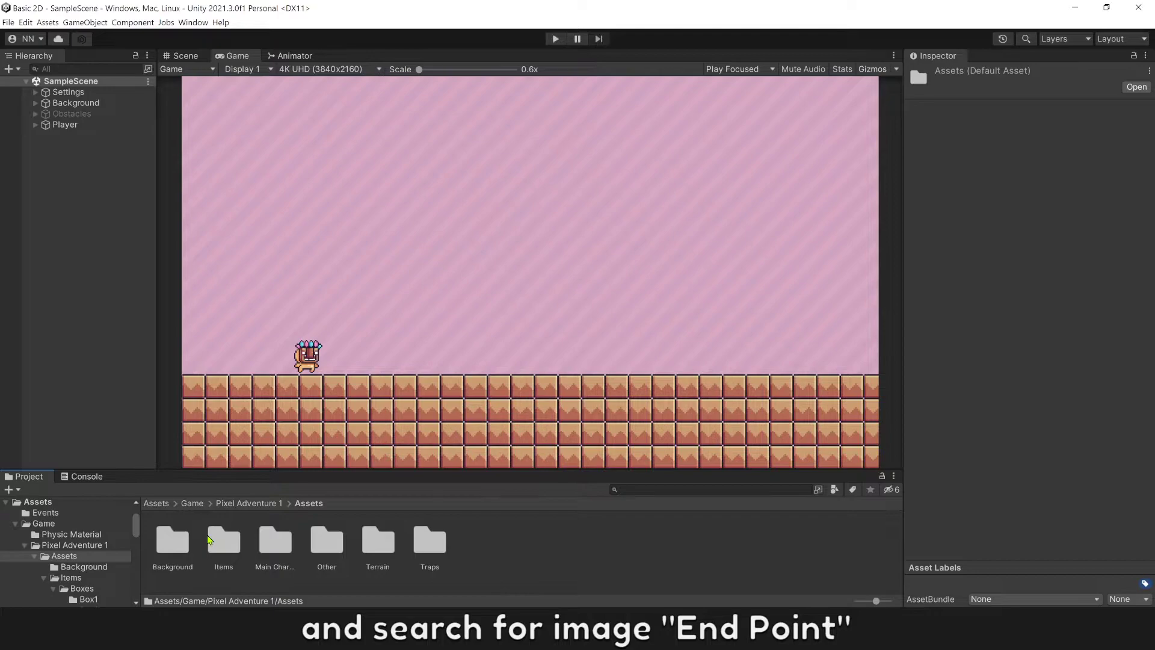
double_click(223, 540)
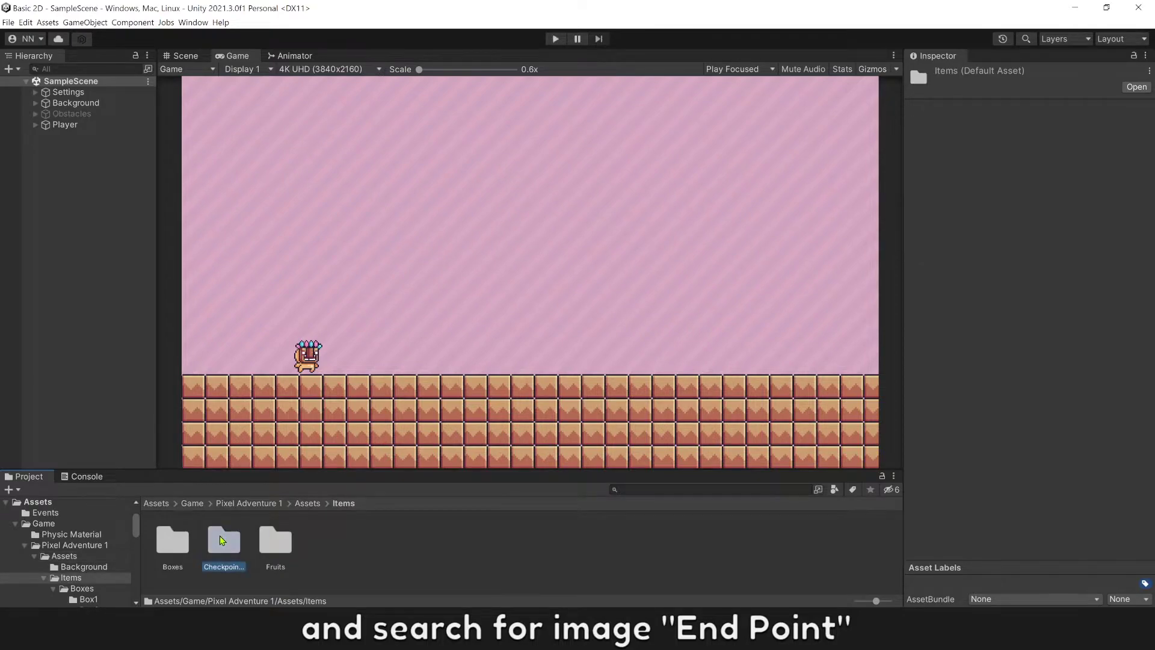
double_click(219, 540)
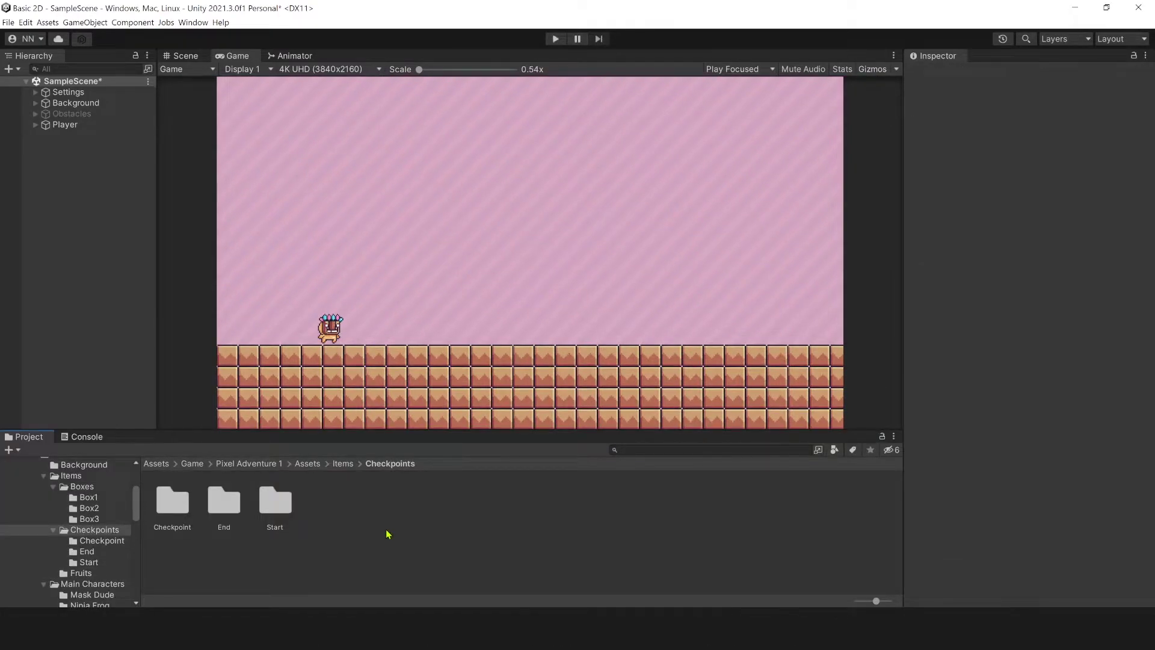
double_click(230, 504)
left_click(245, 499)
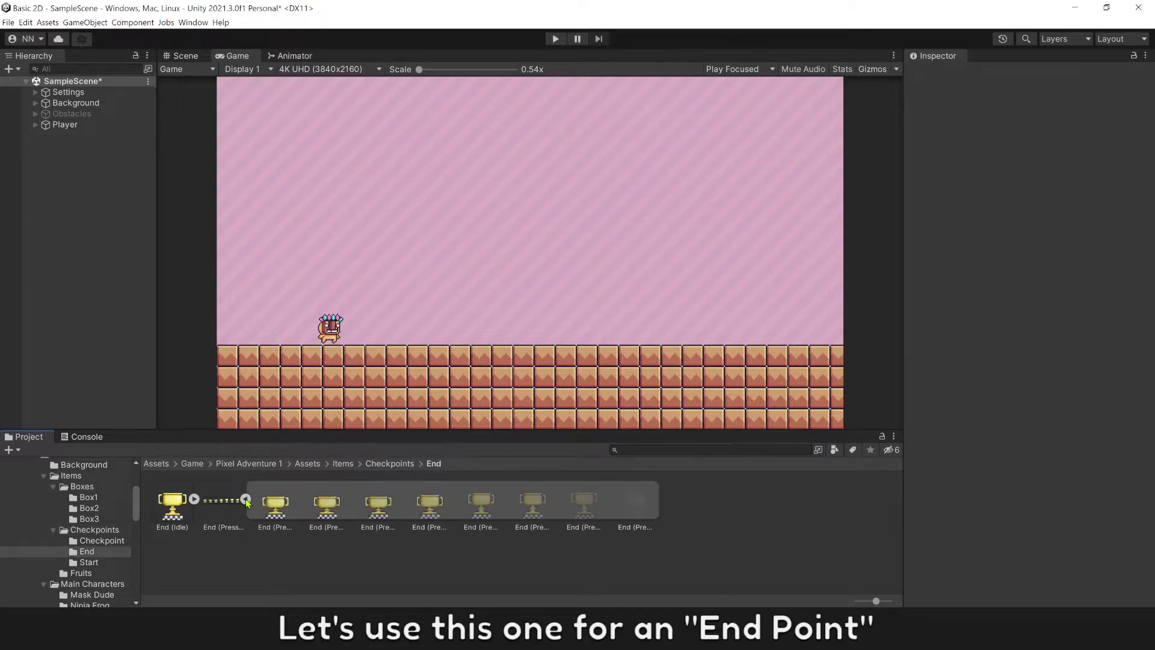
left_click(276, 504)
left_click(639, 505, "shift")
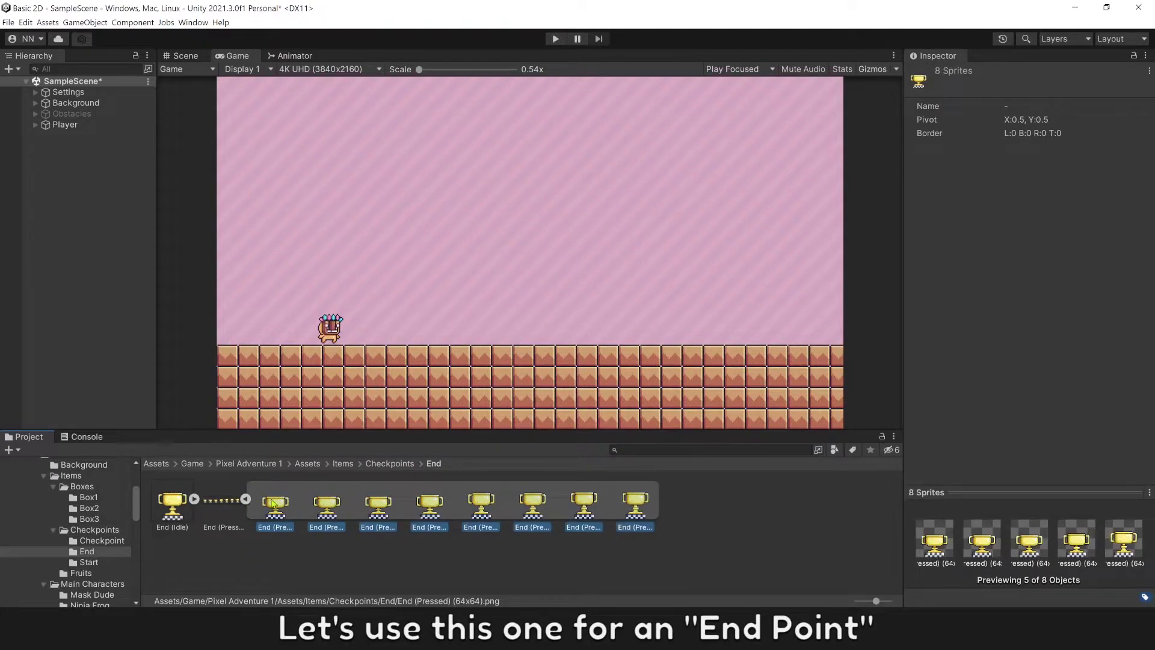
Drop the eight frames into the Hierarchy, save the clip as EndPoint.anim, and name the object EndPoint.
left_click_drag(87, 284, 87, 286)
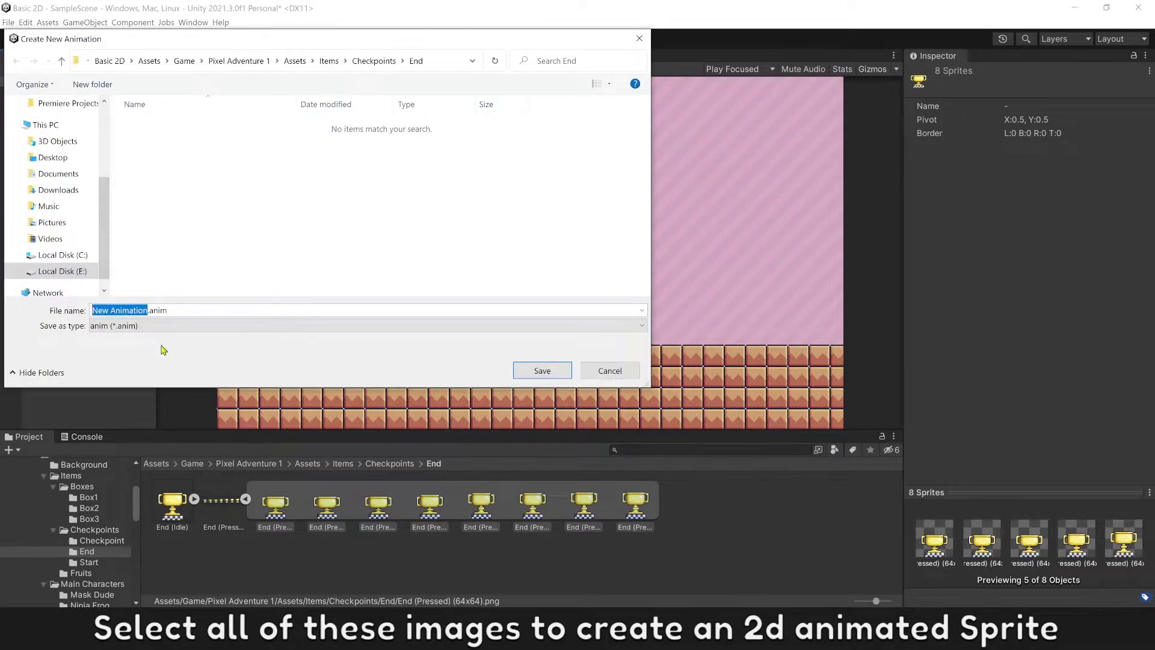
type("En")
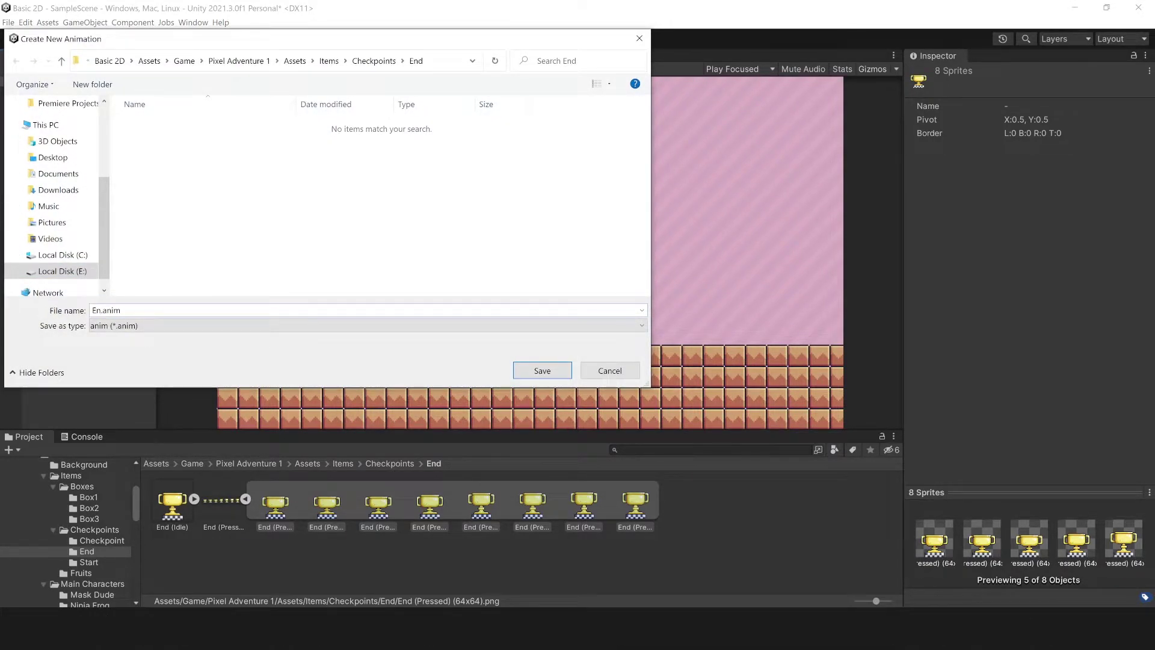
type("dPoint")
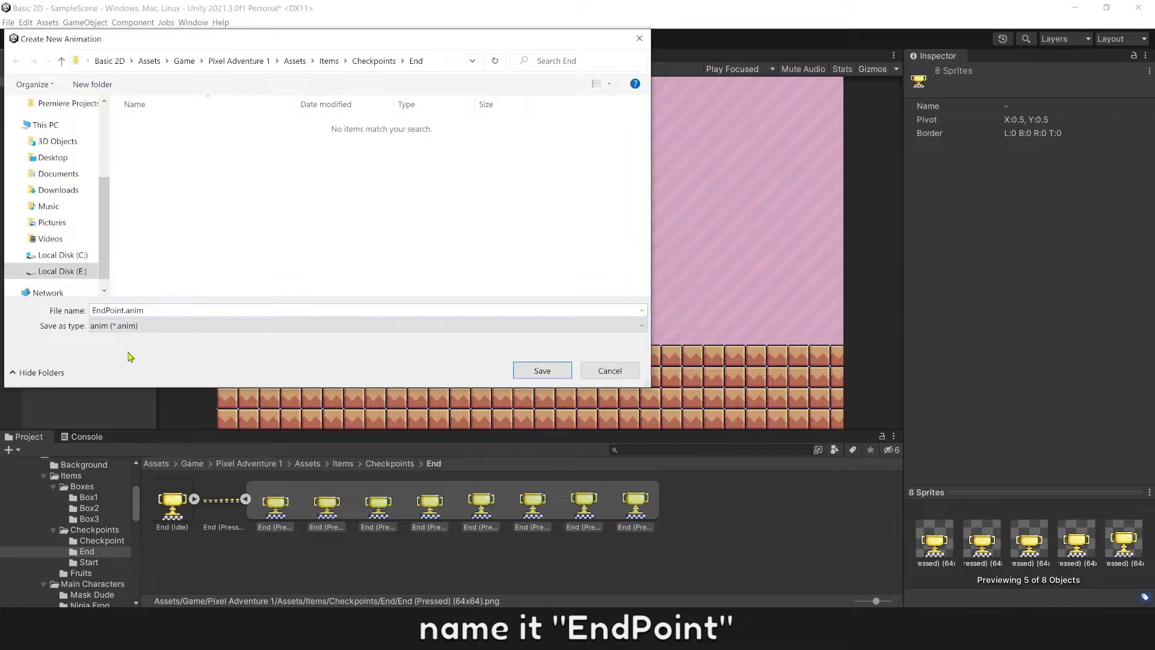
left_click(541, 370)
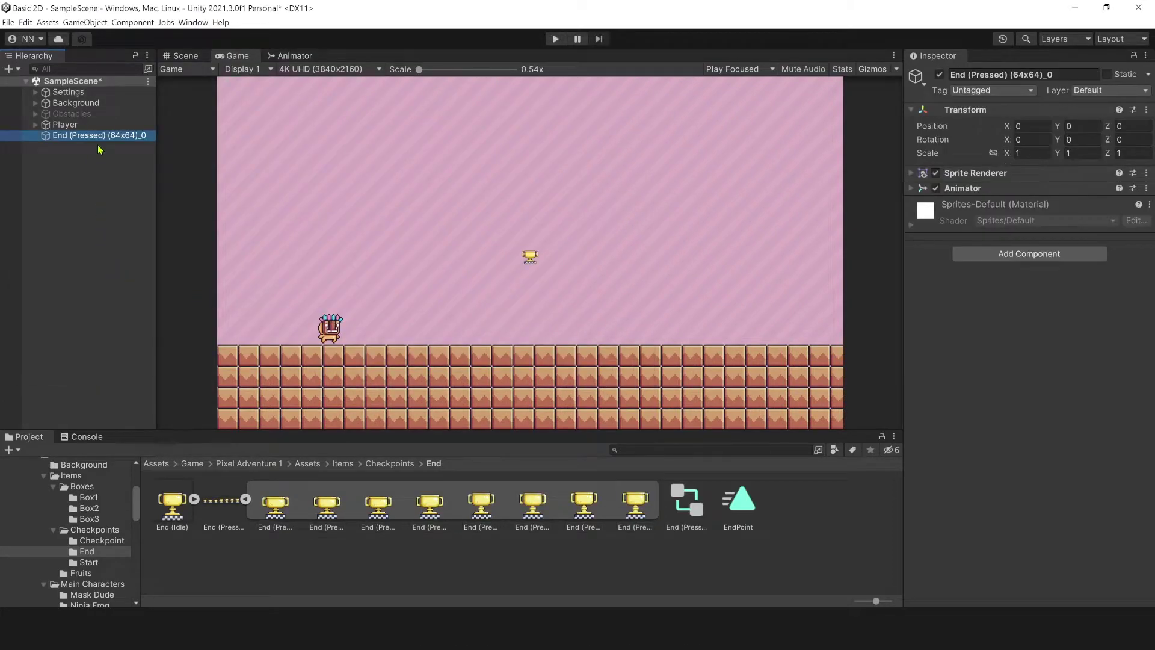
key("F2")
type("EndPoi")
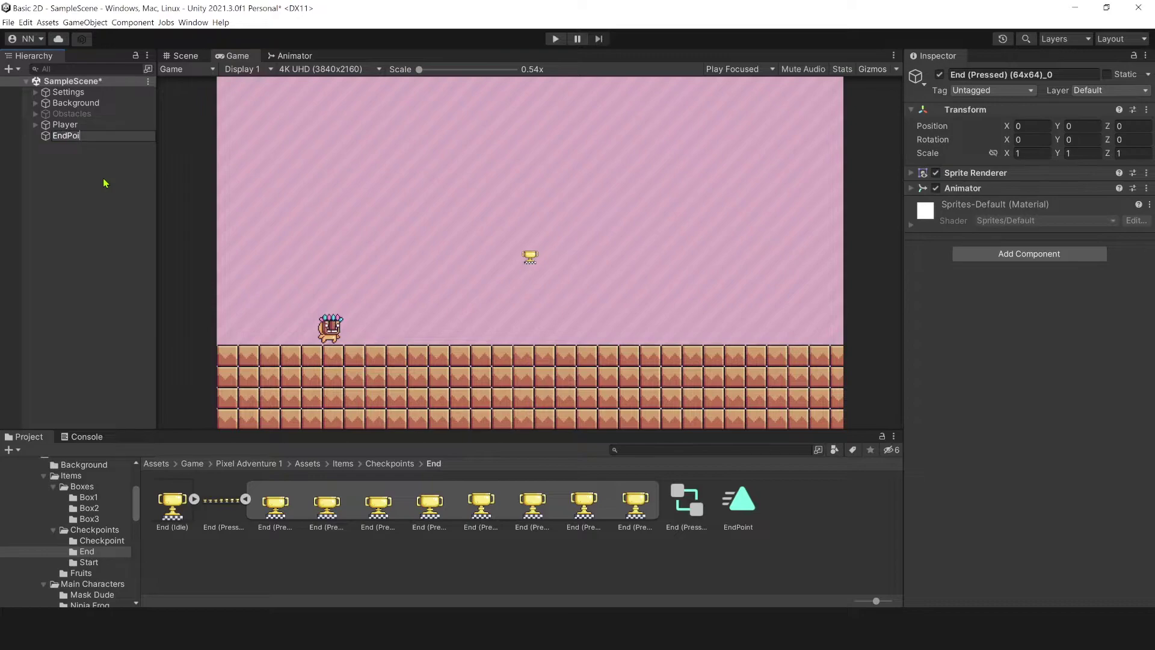
type("nt")
key("Return")
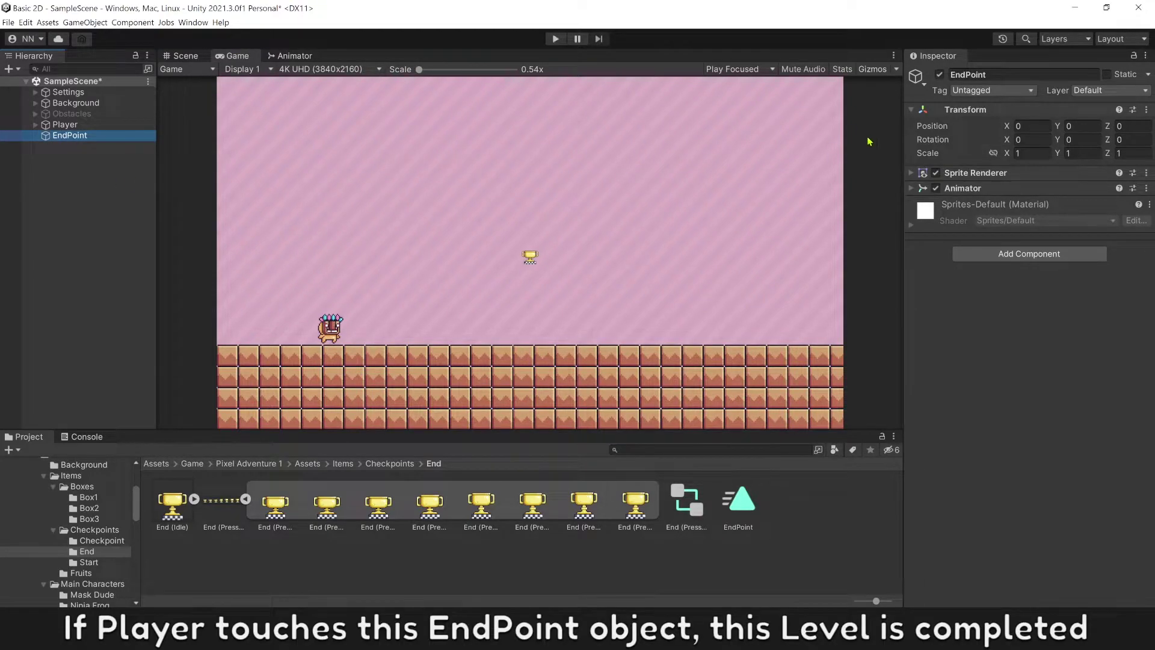
Lock scale proportions and set the EndPoint object's scale to 2 on every axis.
left_click(993, 153)
left_click(1030, 153)
type("3")
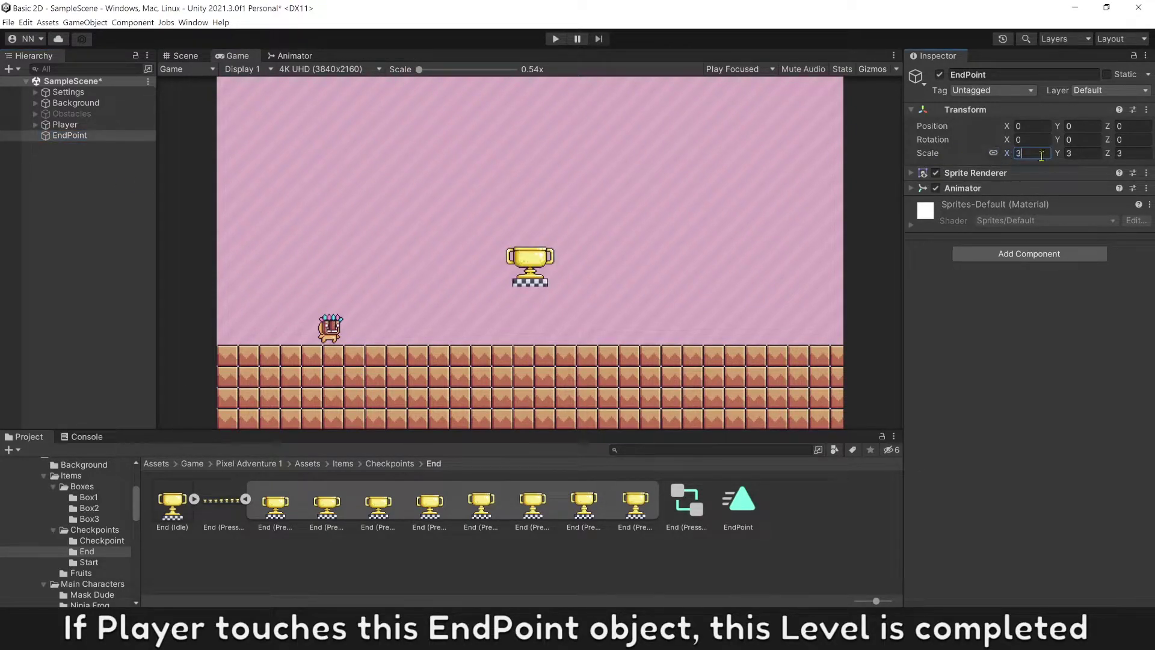
double_click(1041, 153)
type("2")
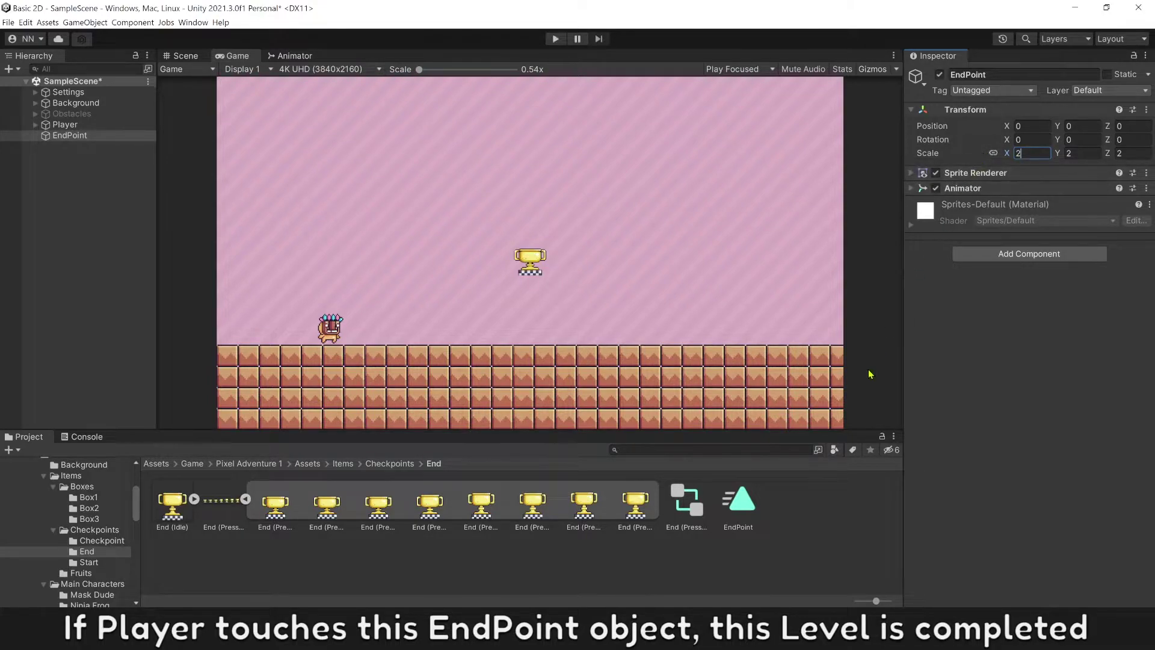
left_click(807, 499)
Rename the animator controller to 'EndPoint Animator'.
left_click(692, 502)
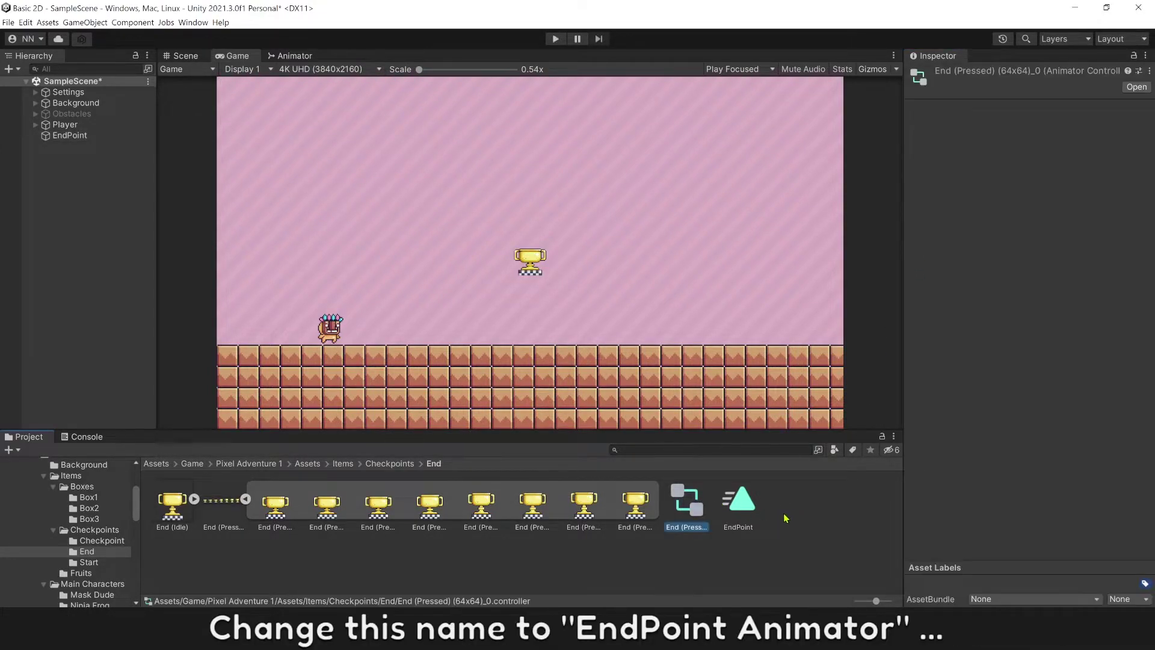
key("F2")
type("N")
type("ndPoint An")
type("imator")
key("Return")
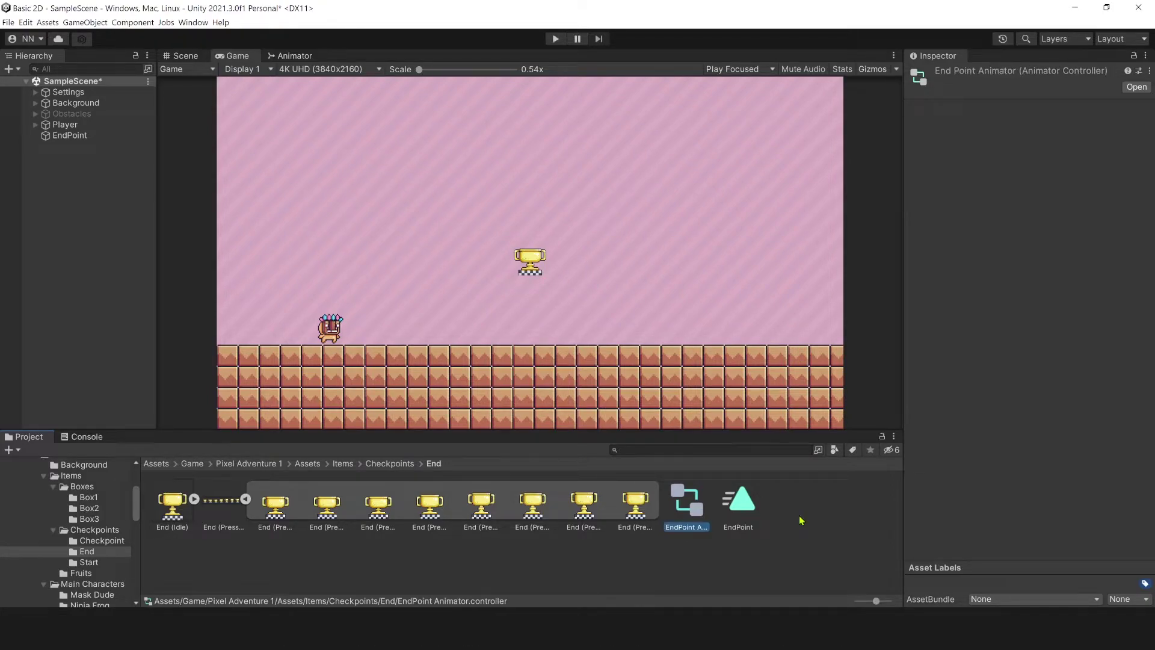
Rename the animation clip to EndPoint_Play and enter Play mode to preview the trophy.
left_click(749, 524)
key("F2")
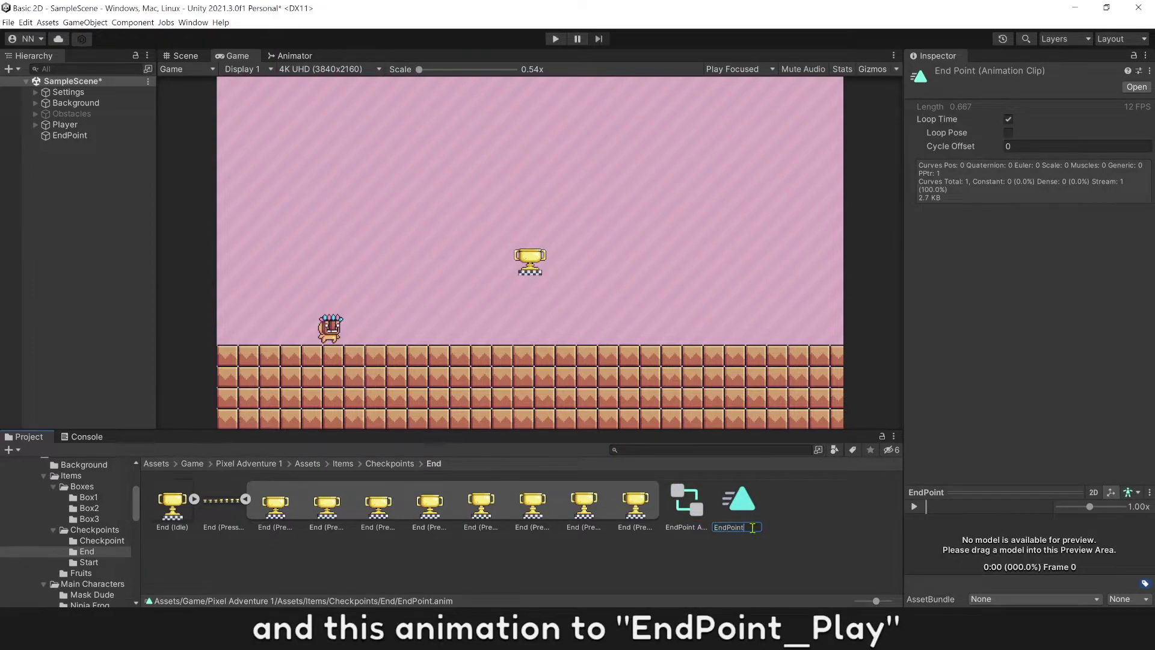
type("_Play")
key("Return")
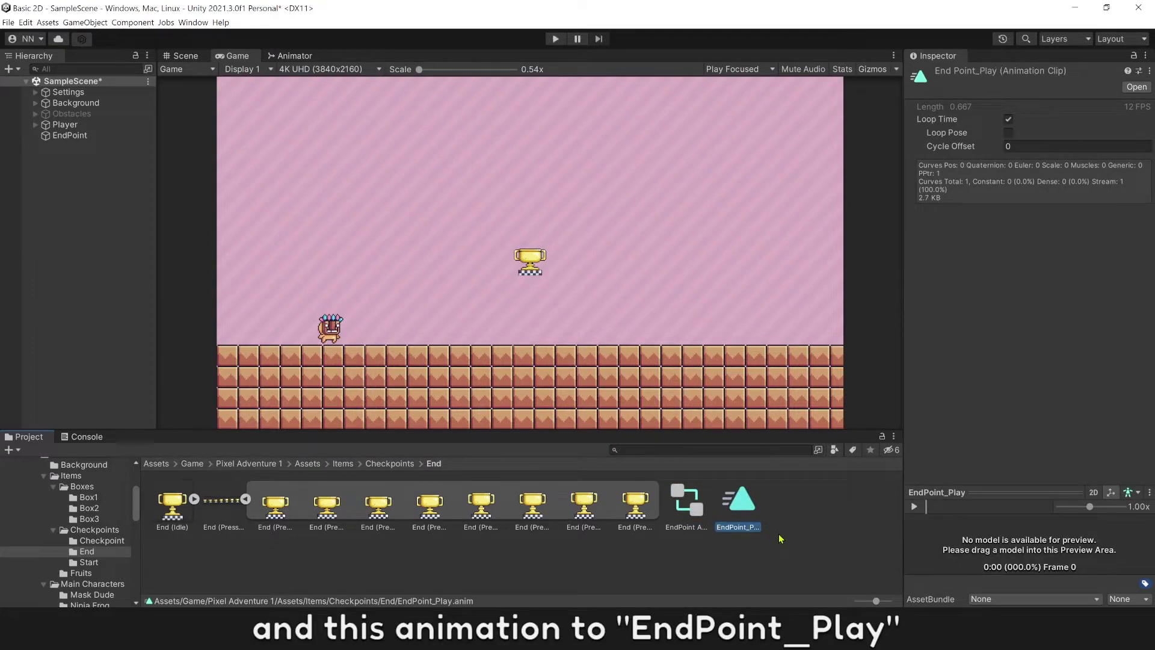
key("ctrl+p")
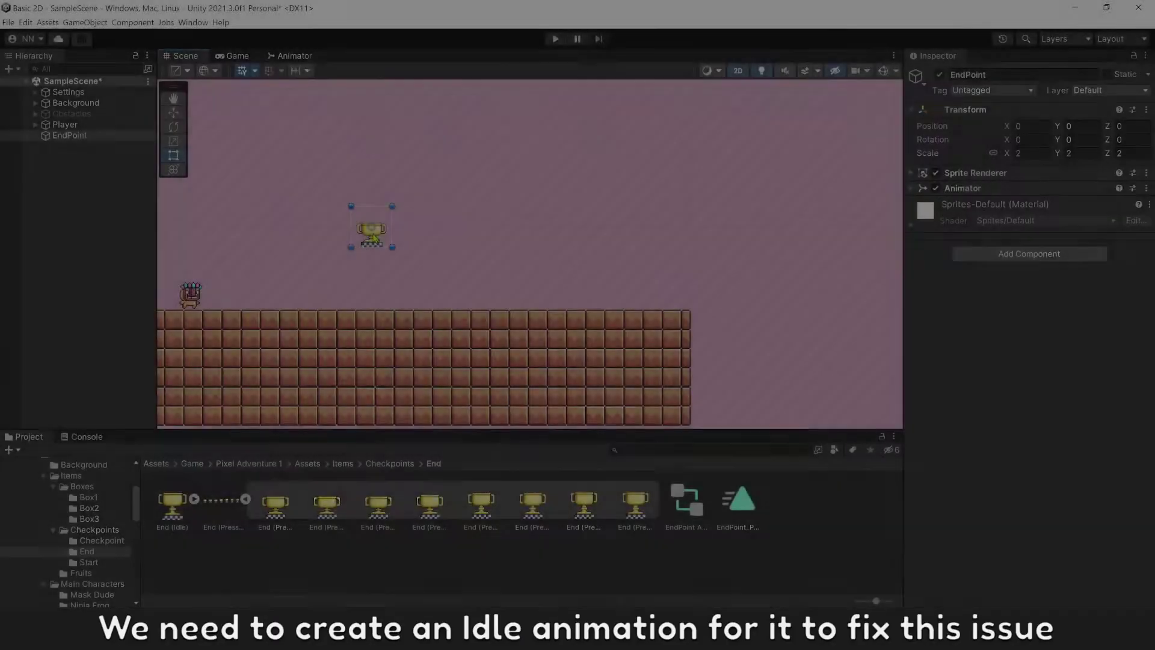
Drag the trophy onto the ground and create an EndPoint_Idle animation from the first End (Pressed) sprite.
left_click_drag(374, 246, 287, 301)
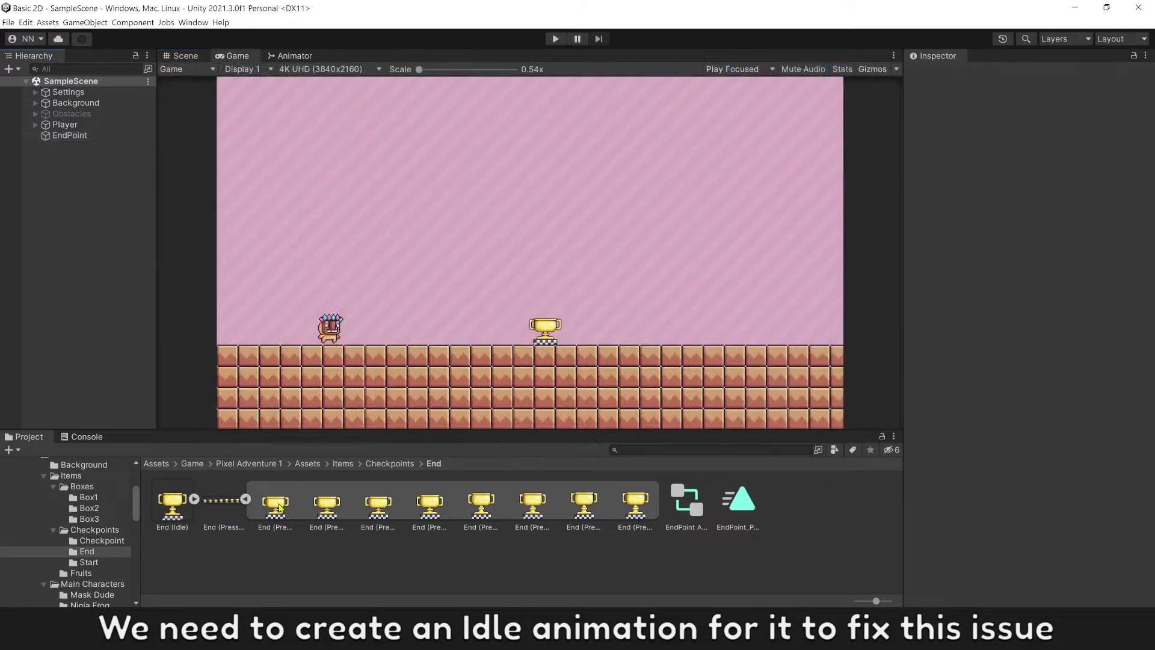
left_click(278, 510)
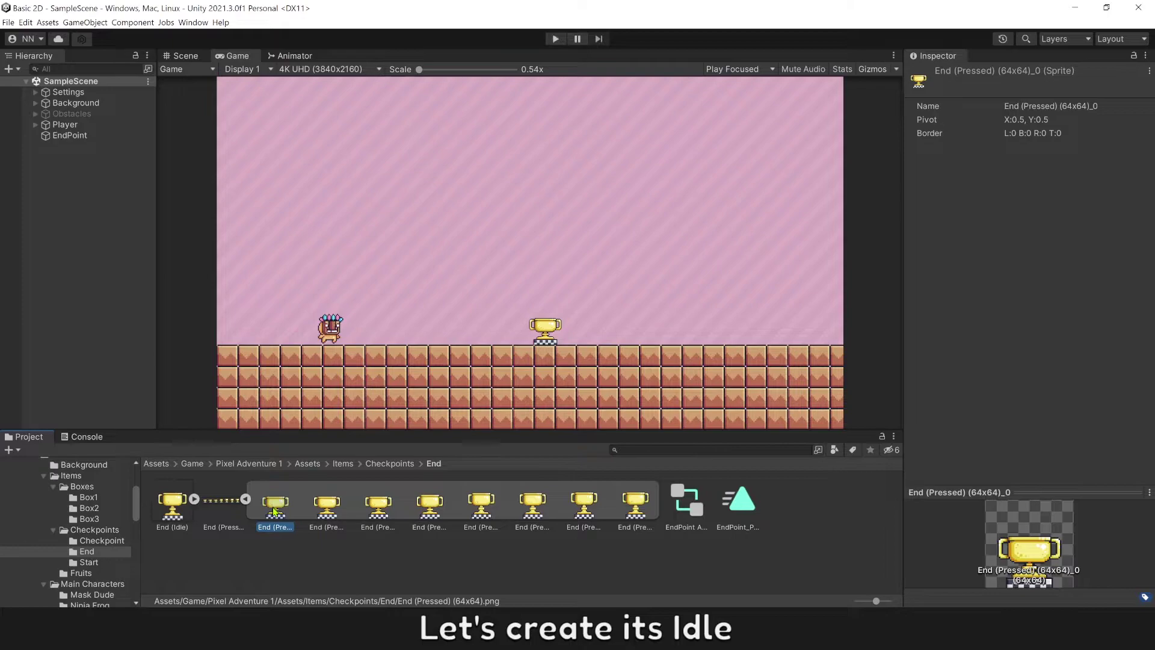
right_click(274, 511)
mouse_move(384, 247)
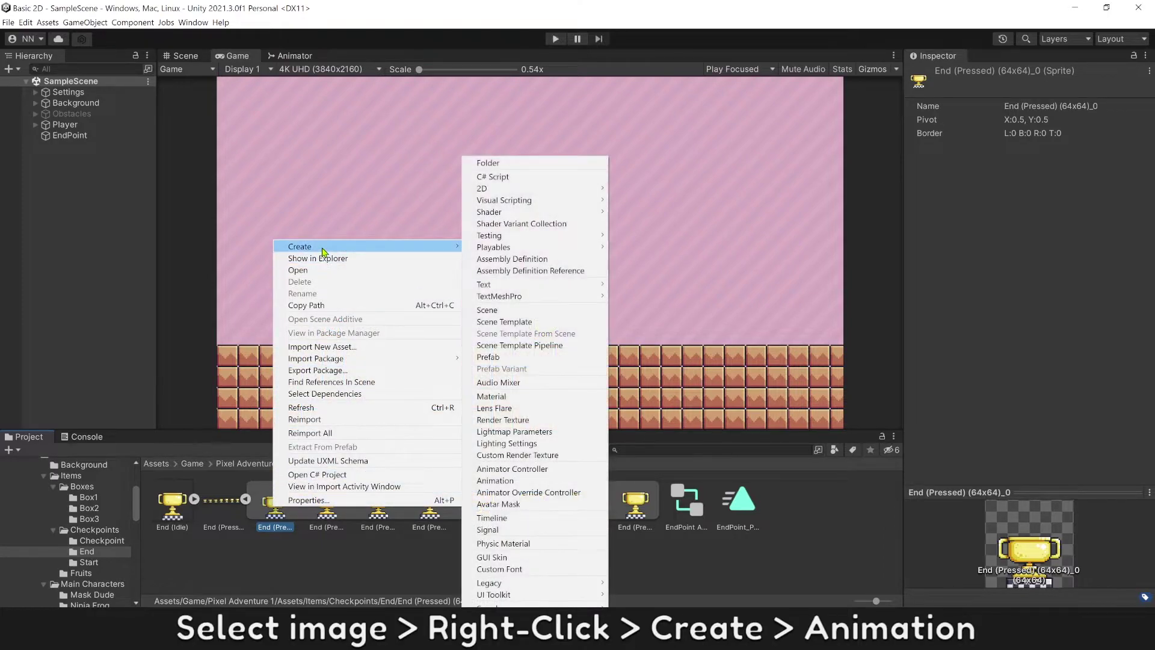
left_click(501, 481)
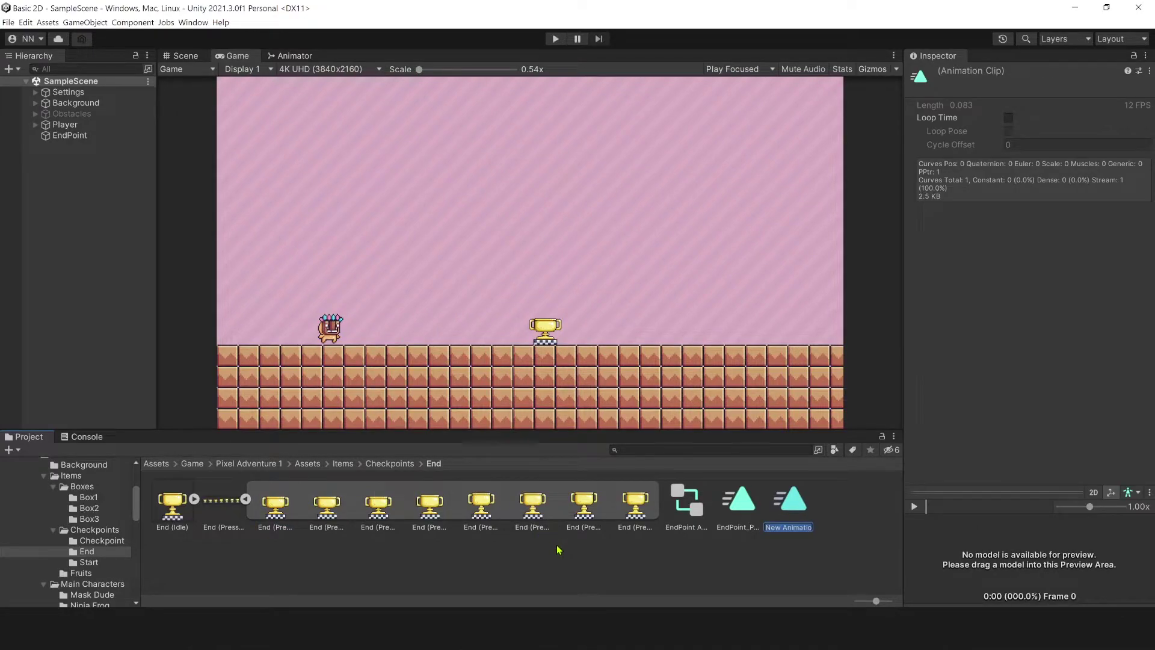
type("EndPoint_")
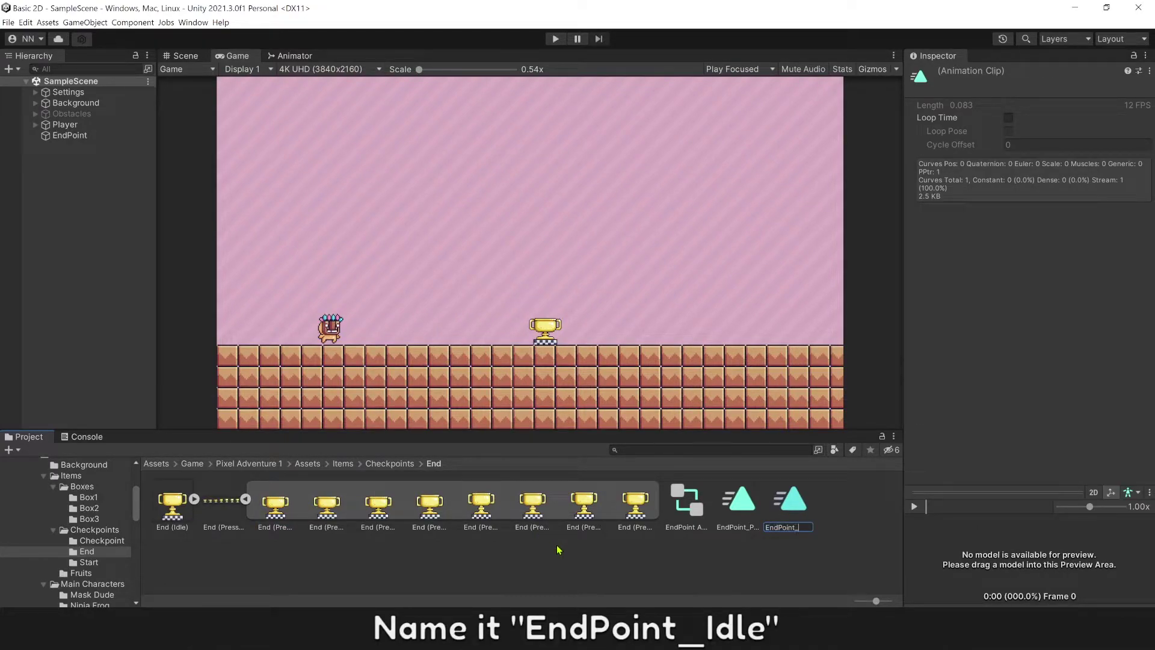
type("Idle")
key("Return")
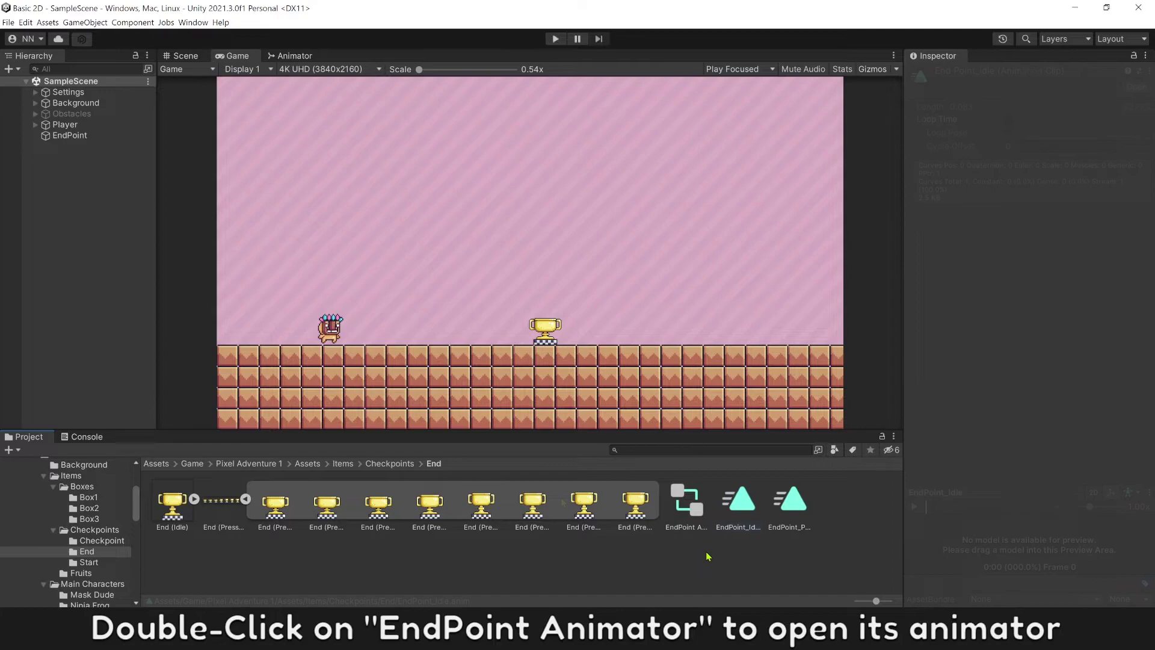
Open EndPoint Animator and rearrange the Entry, EndPoint and Any State nodes.
left_click(690, 508)
double_click(690, 508)
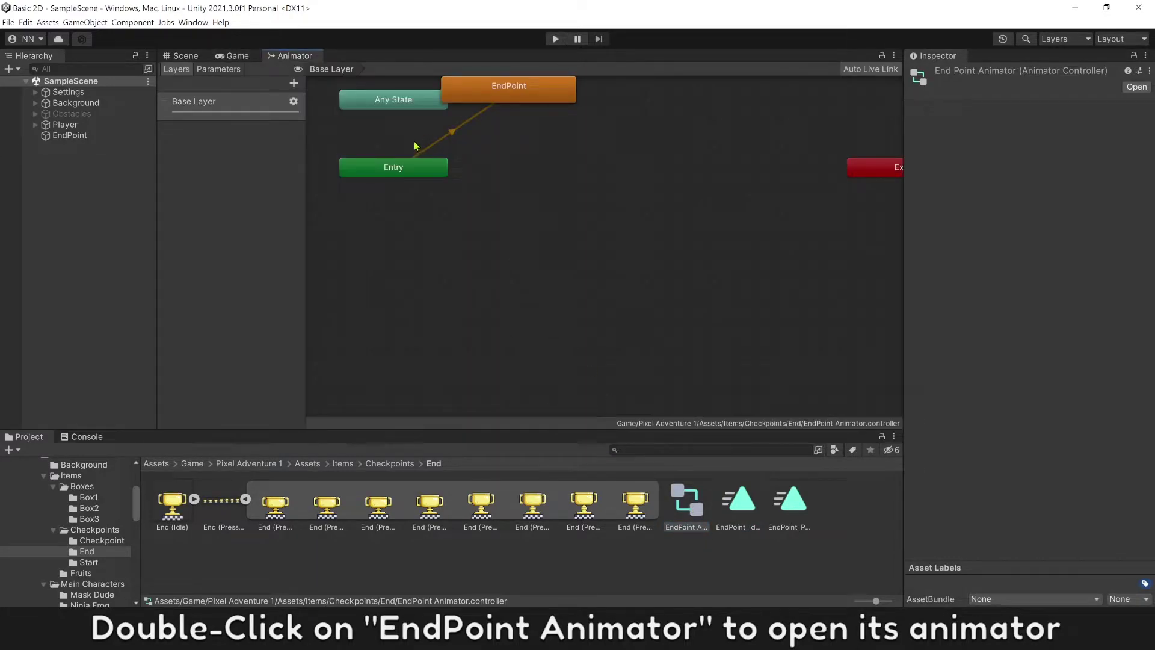
left_click_drag(403, 171, 515, 346)
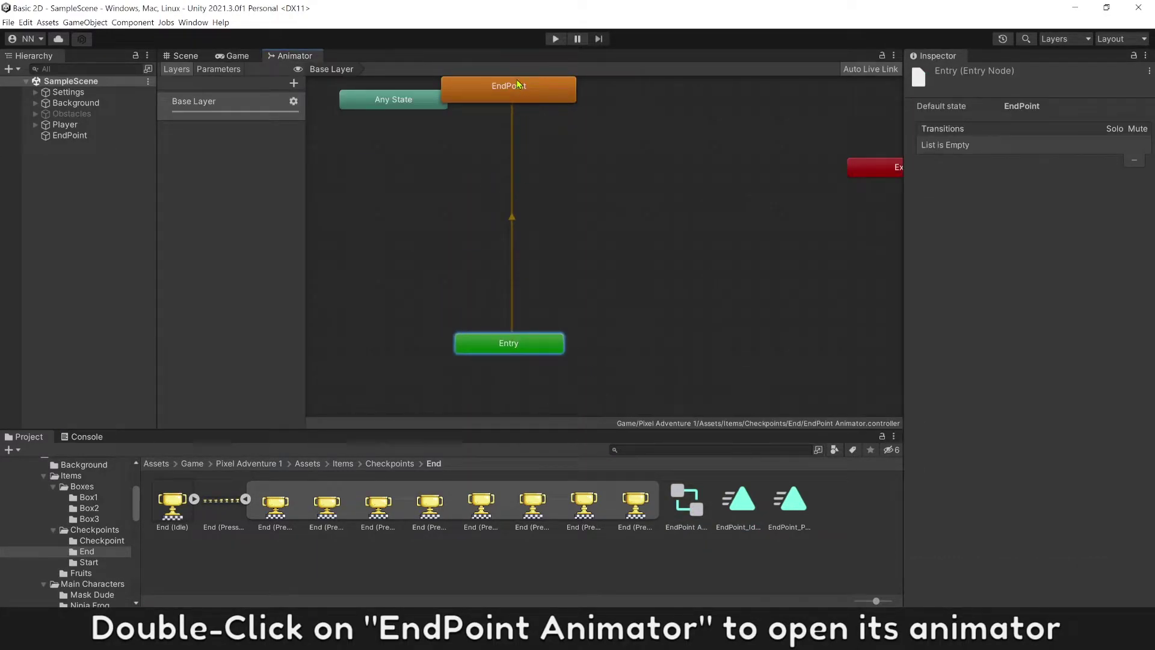
left_click_drag(517, 84, 517, 301)
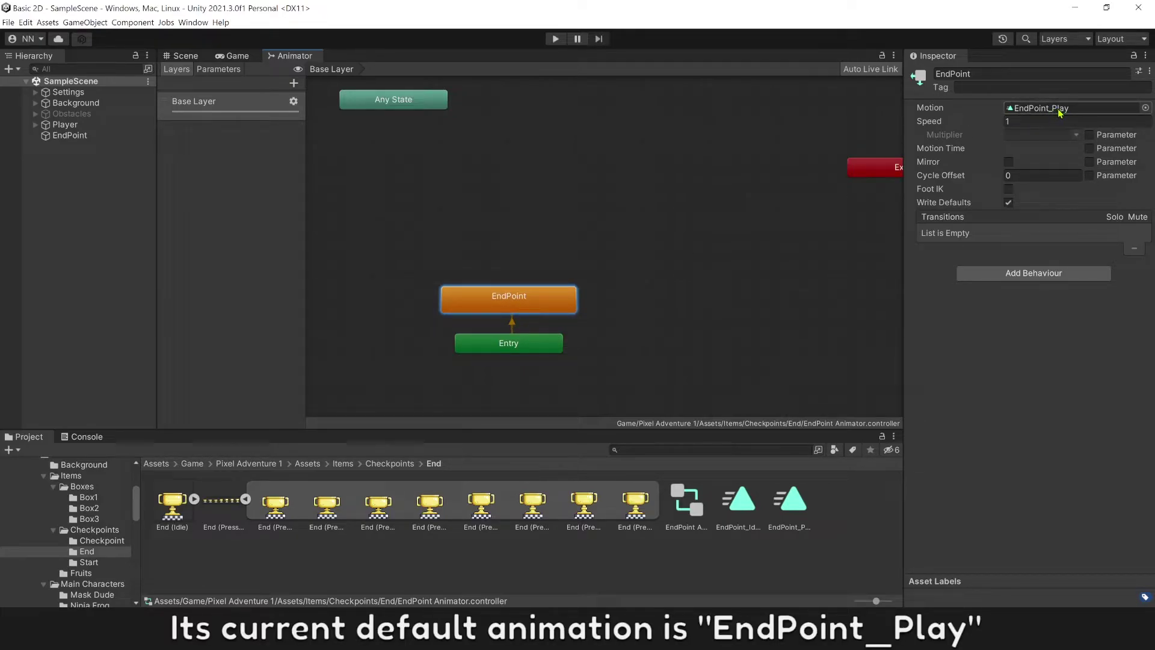
left_click(592, 181)
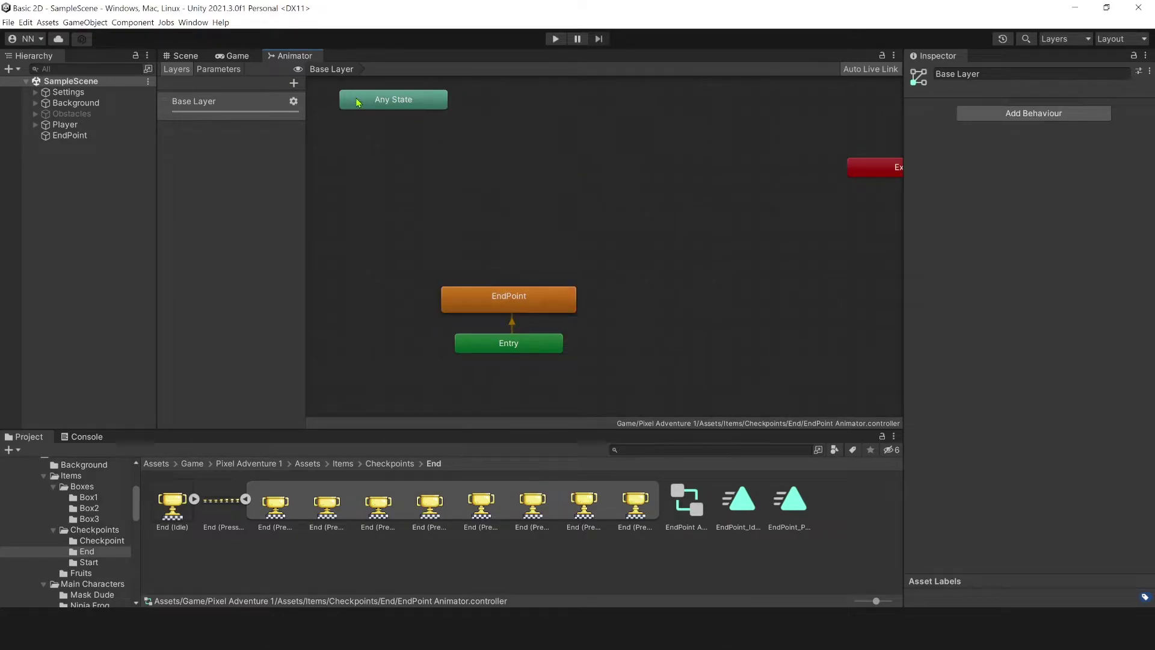
left_click_drag(393, 99, 899, 200)
left_click(757, 306)
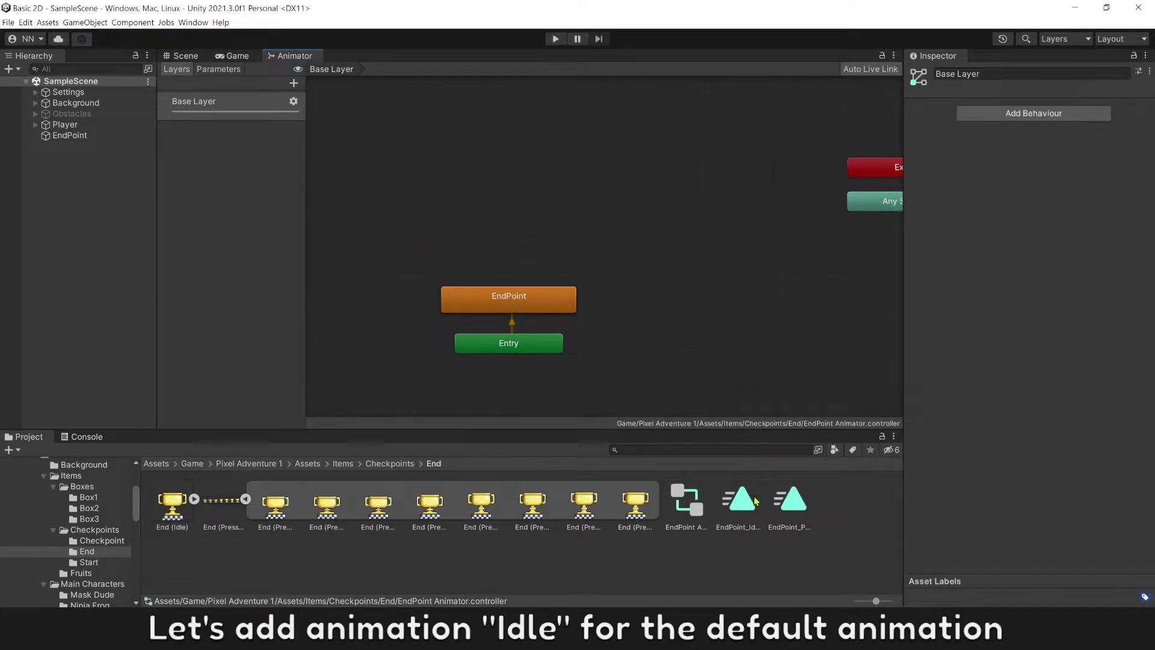
Add EndPoint_Idle as a state, delete the old EndPoint state, and add an EndPoint_Play state.
left_click_drag(744, 482, 516, 297)
left_click(535, 297)
key("Delete")
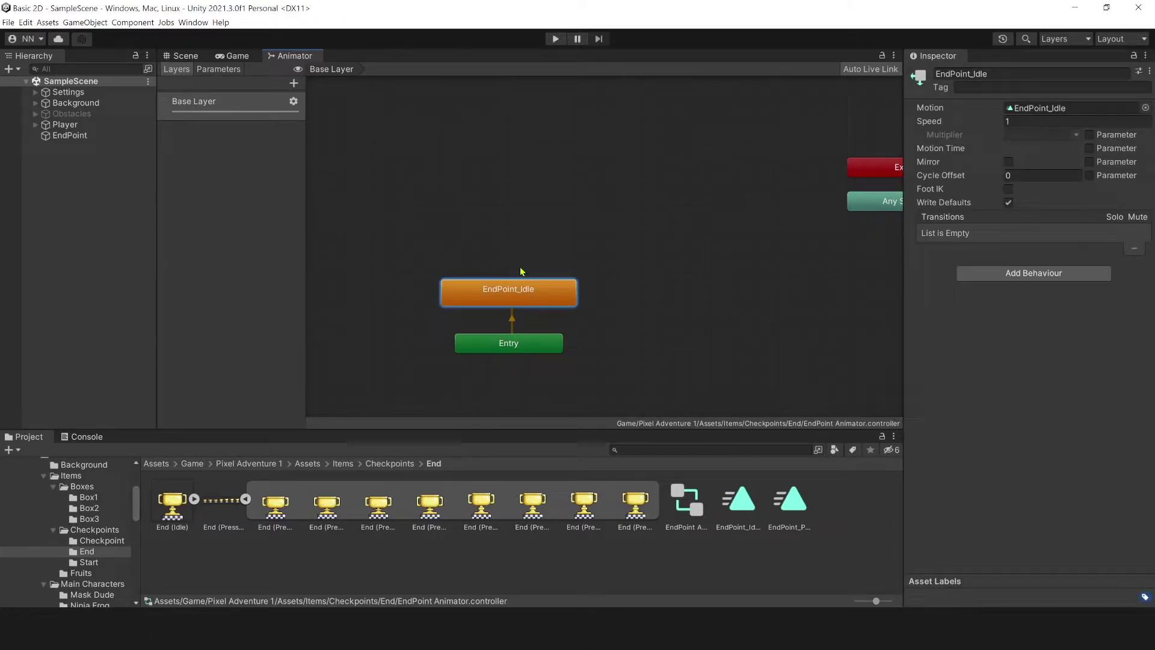
left_click(521, 271)
left_click_drag(790, 500, 512, 242)
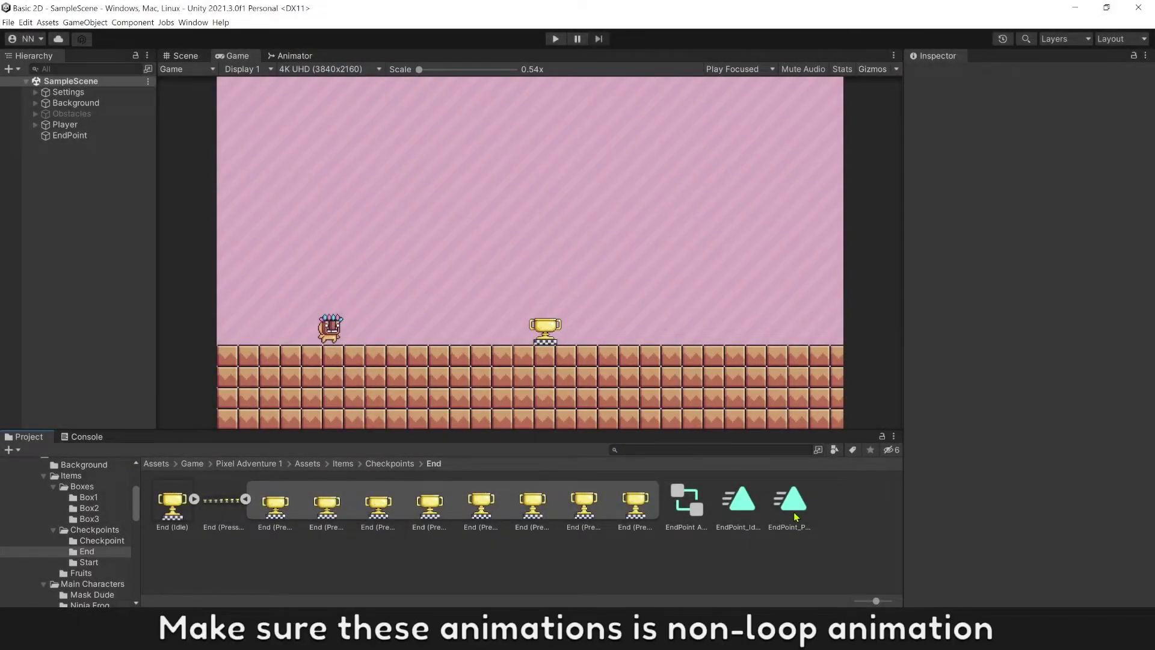
Untick Loop Time on EndPoint_Play, check EndPoint_Idle's settings, and reselect the EndPoint object.
left_click(793, 511)
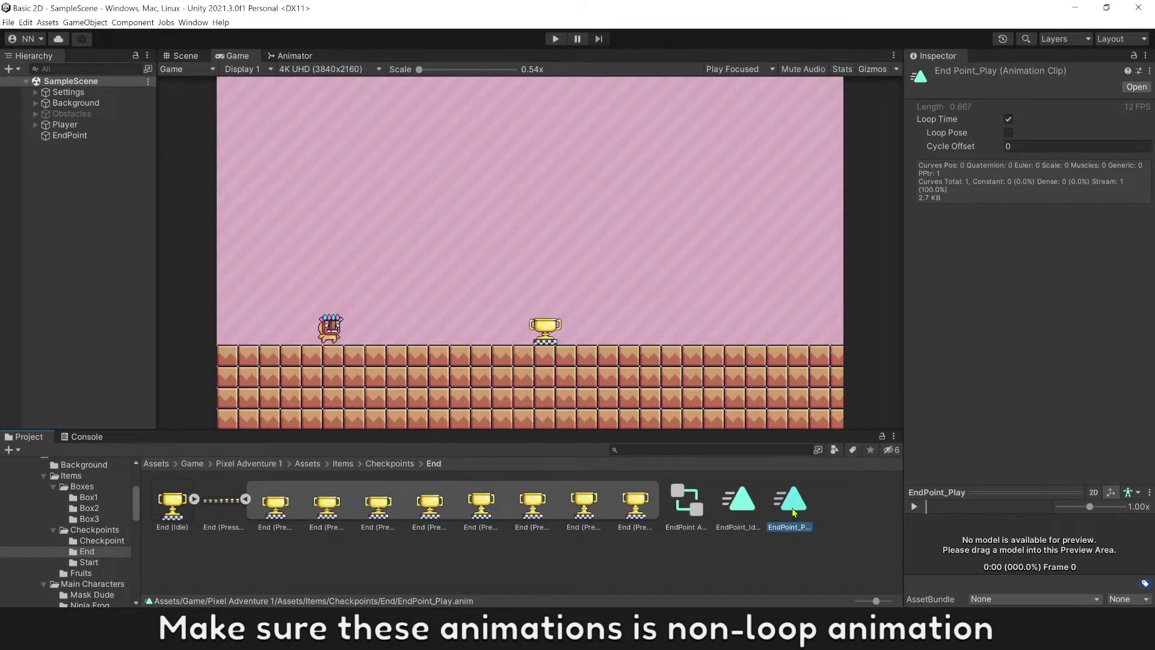
left_click(1008, 120)
left_click(750, 515)
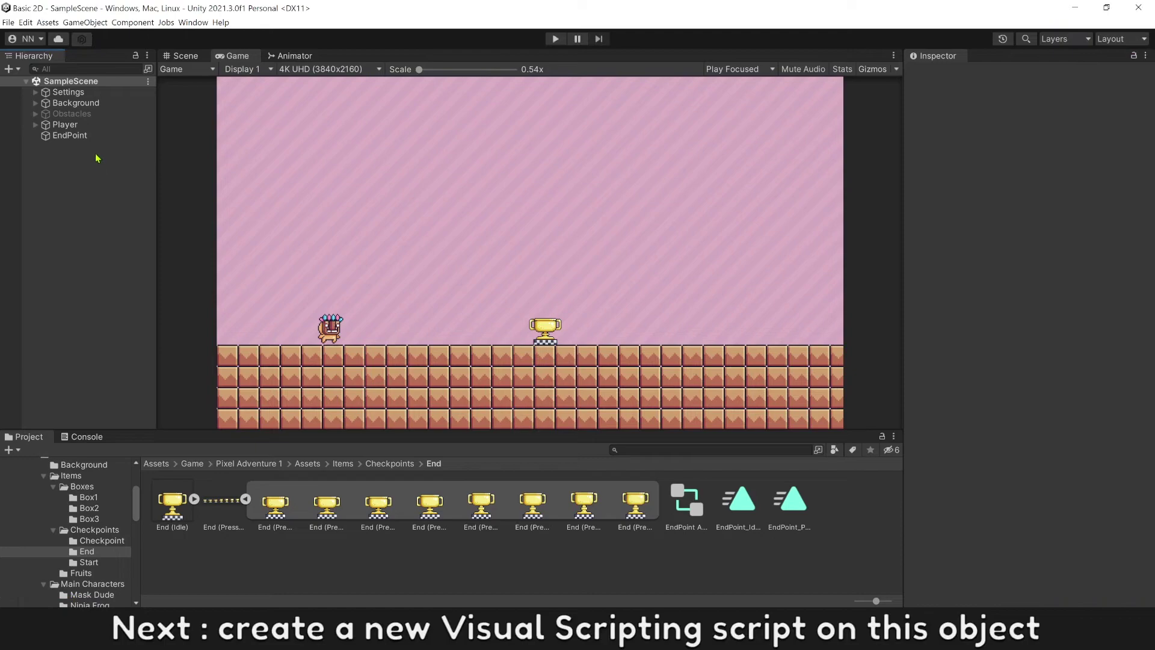
left_click(92, 139)
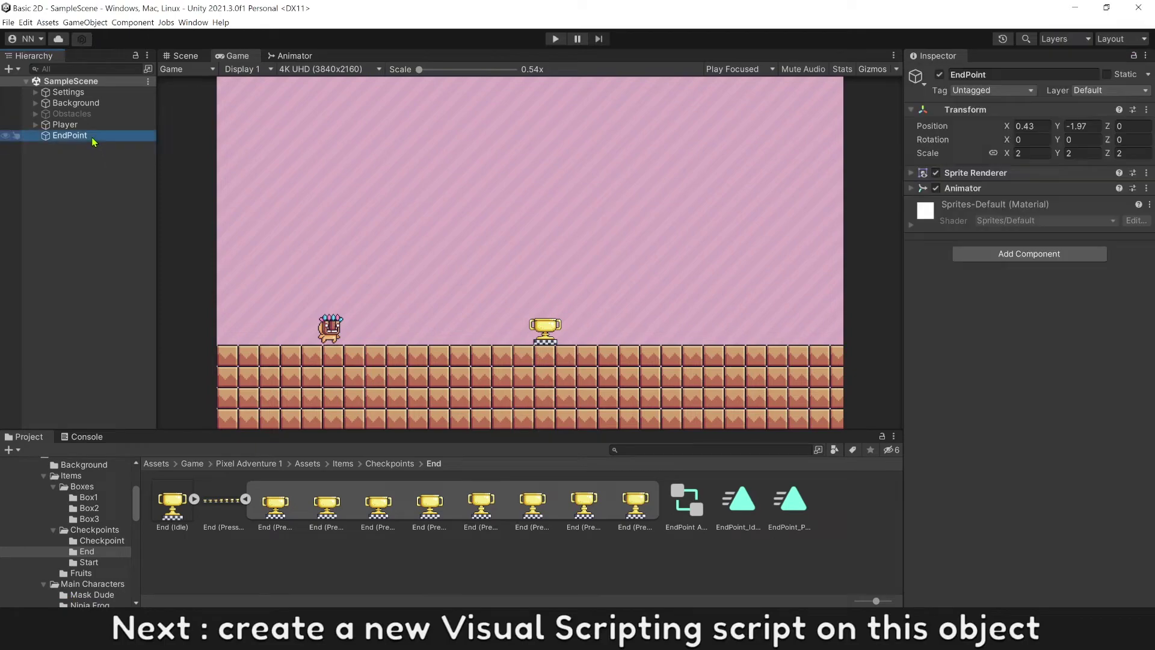
Add a Visual Scripting Script Machine component to EndPoint.
left_click(1028, 253)
scroll(1025, 391, "down", 3)
left_click(1010, 454)
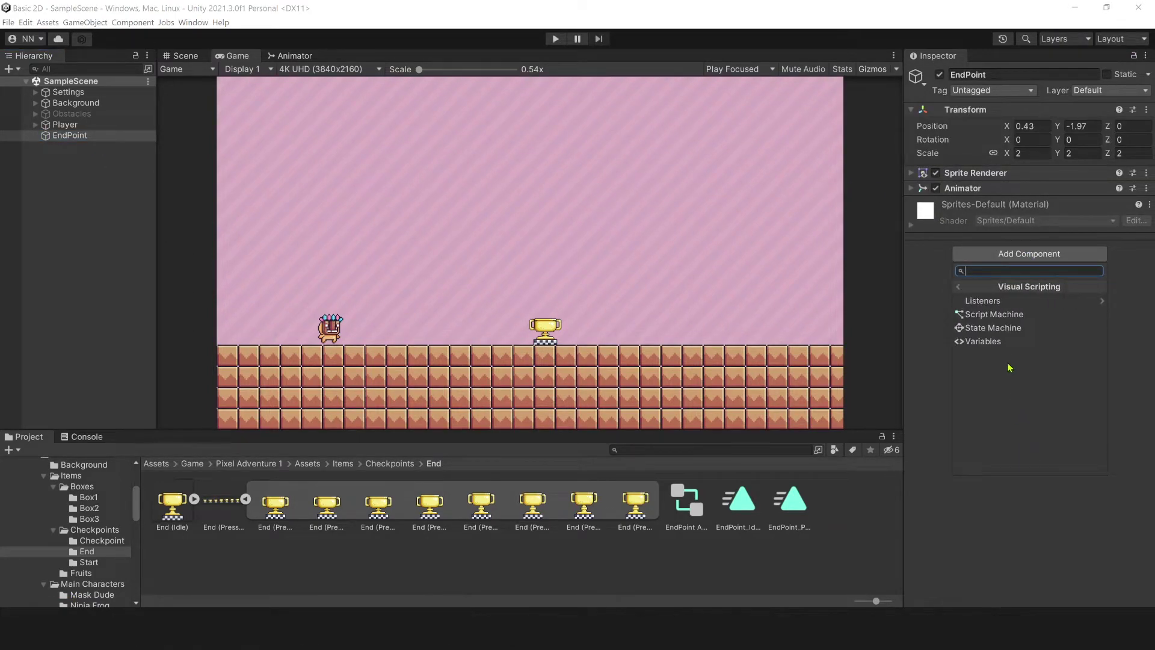
left_click(1004, 314)
Create a new graph saved as EndPoint in a new Events/Other folder.
left_click(1115, 274)
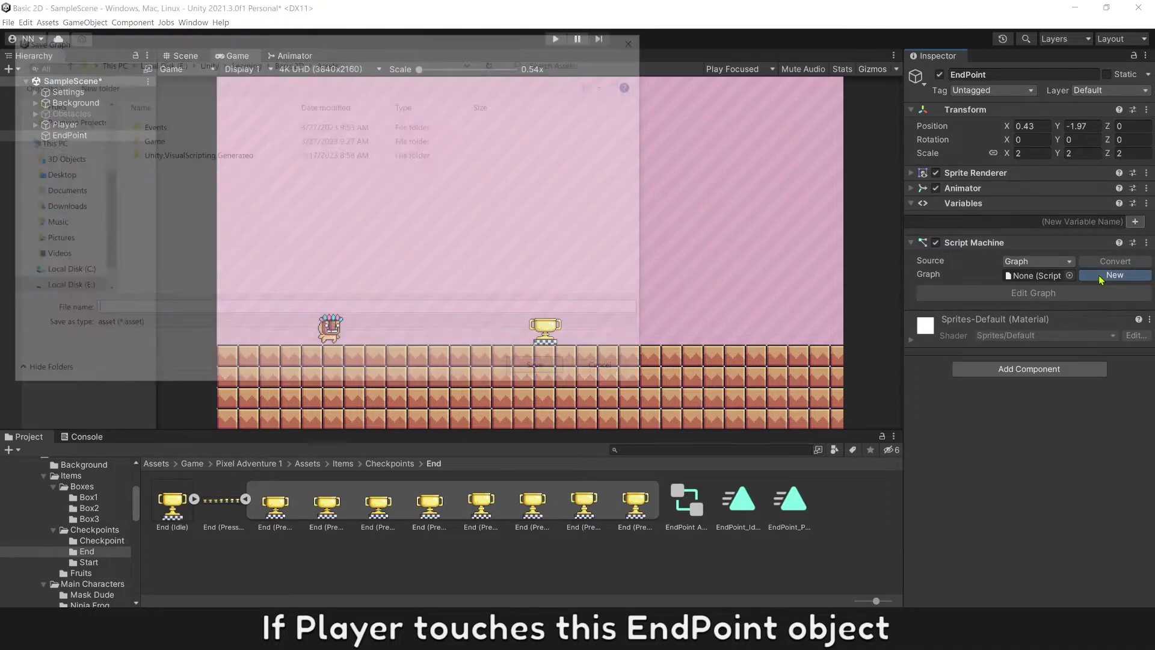
double_click(150, 124)
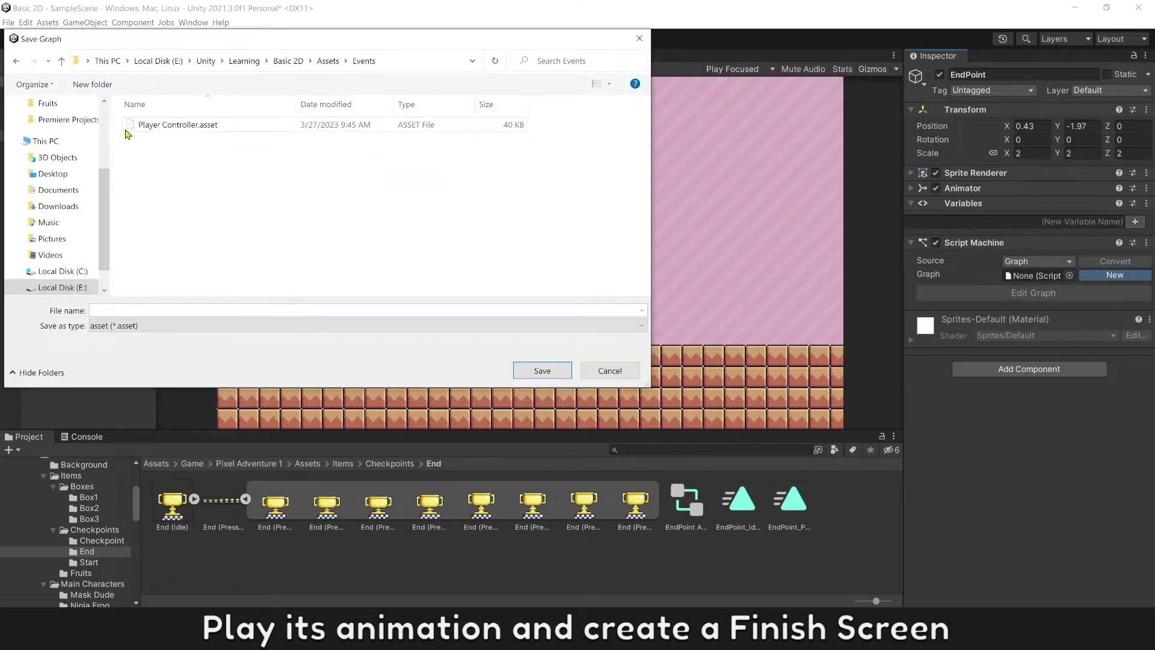
left_click(92, 84)
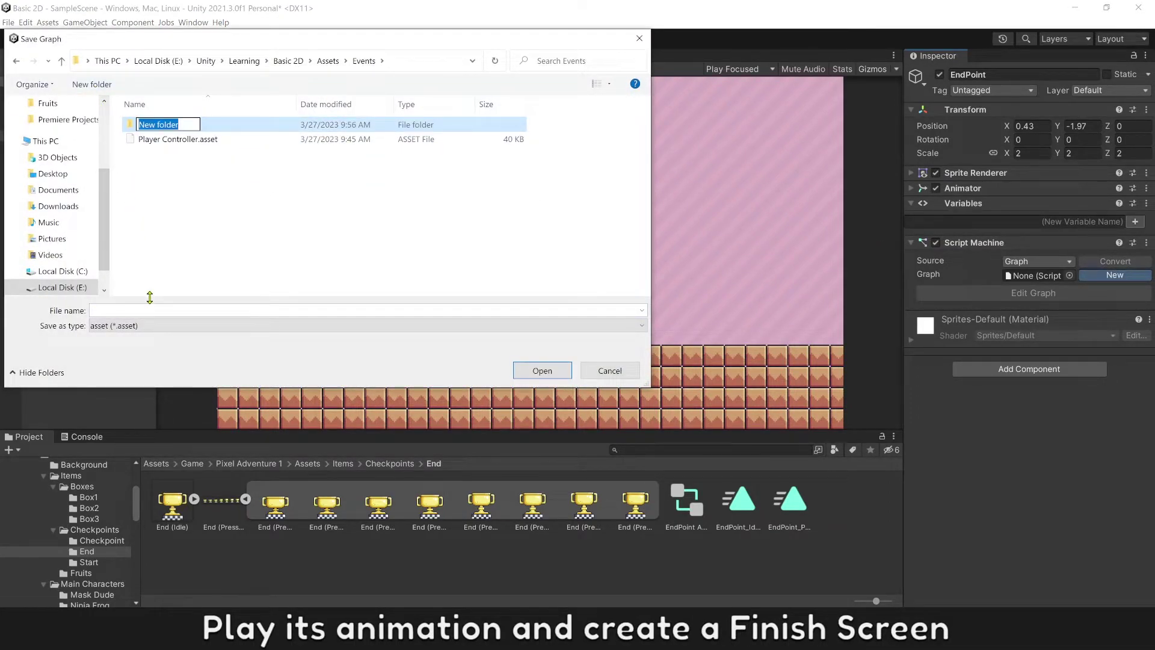
type("Other")
key("Return")
key("Return")
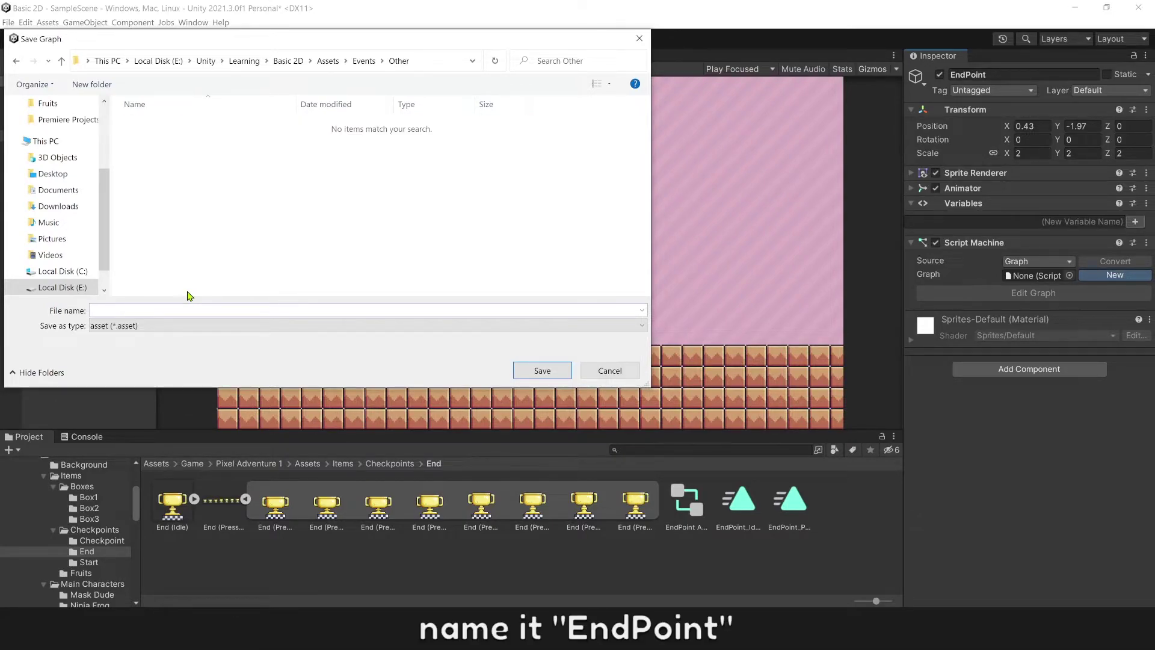
type("EndPoint")
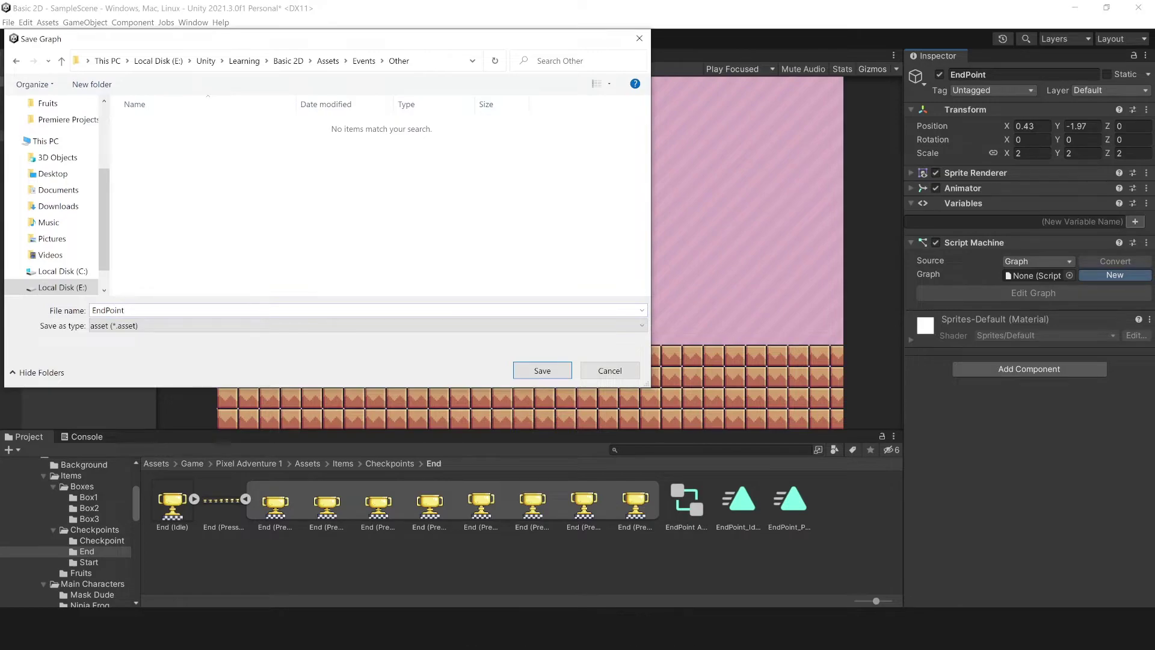
left_click(541, 370)
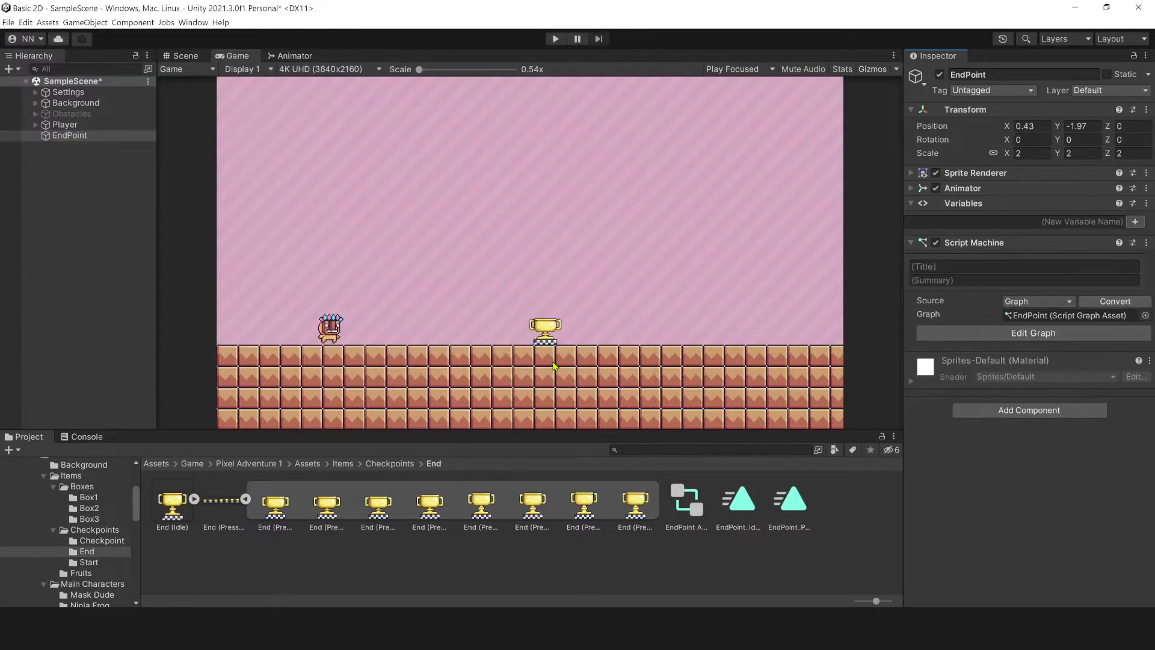
Add a Box Collider 2D component to EndPoint.
left_click(1013, 412)
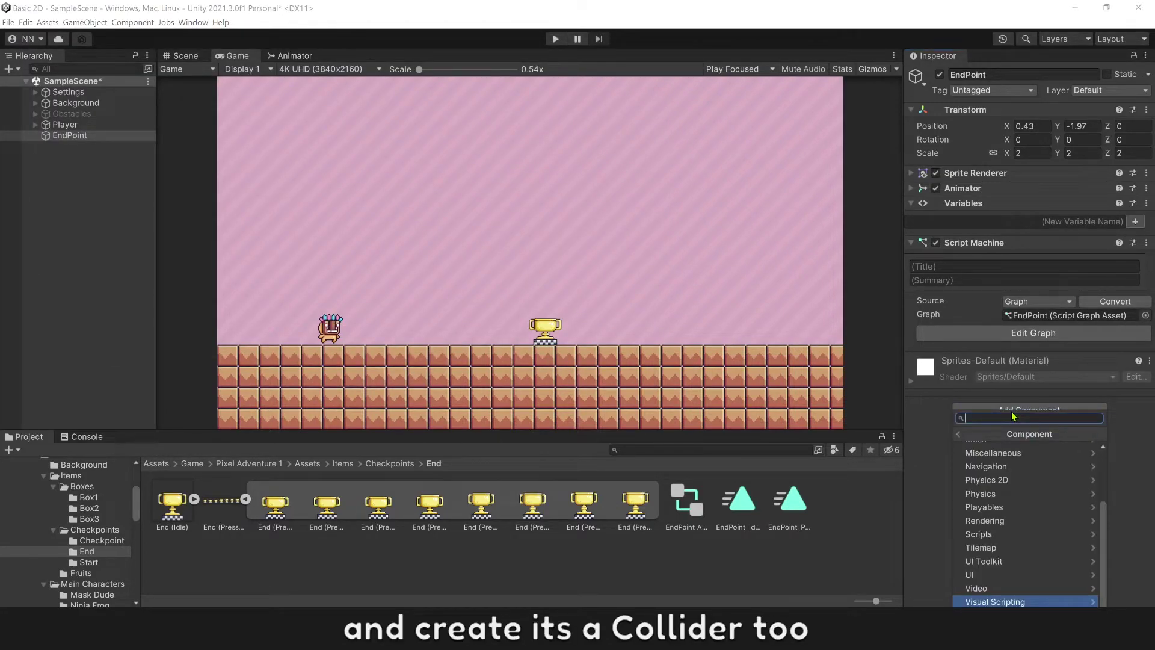
type("Box")
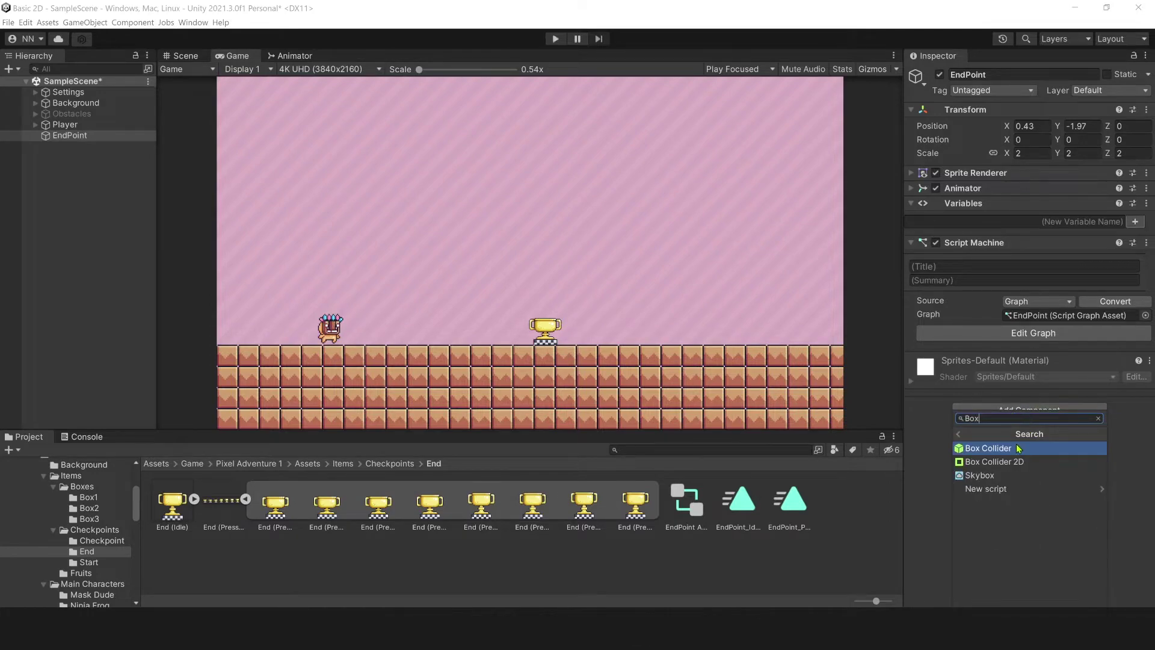
left_click(994, 461)
Shrink the collider to fit the trophy in the Scene view and tick Is Trigger.
left_click(185, 55)
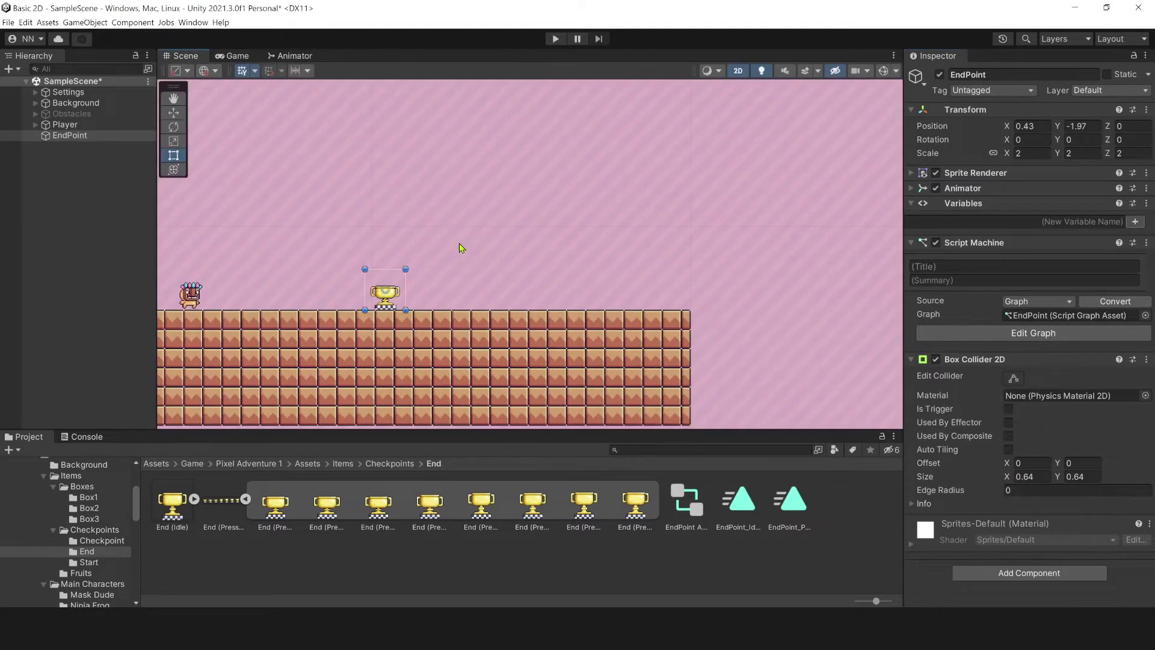
key("f")
left_click(1014, 378)
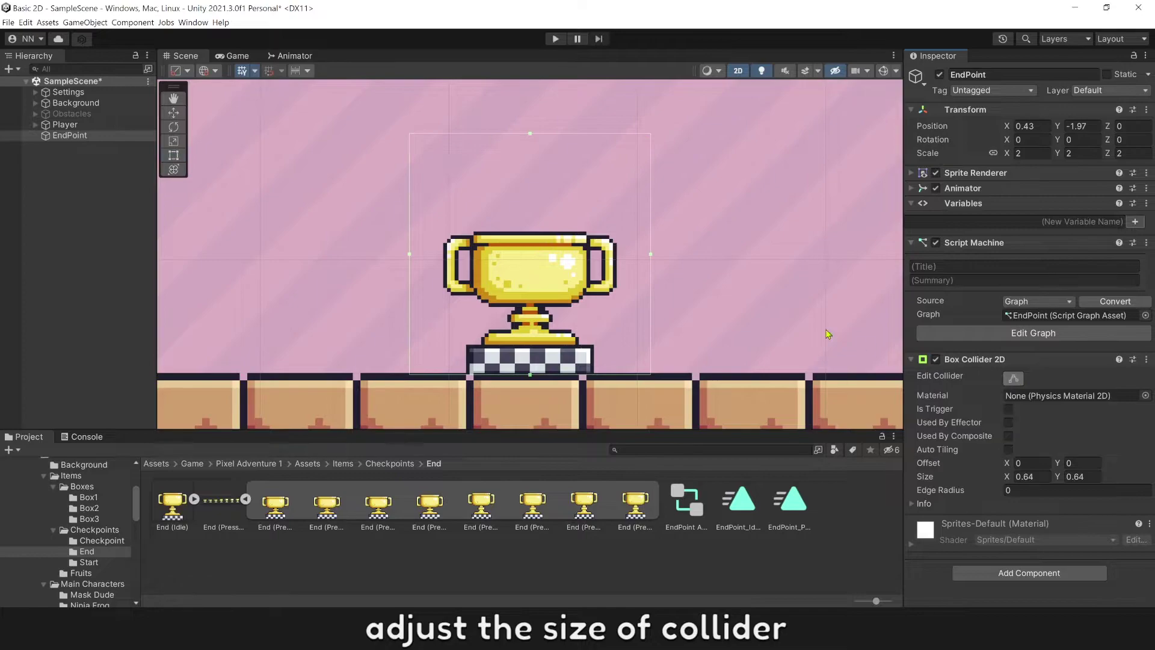
left_click_drag(650, 261, 594, 266, "alt")
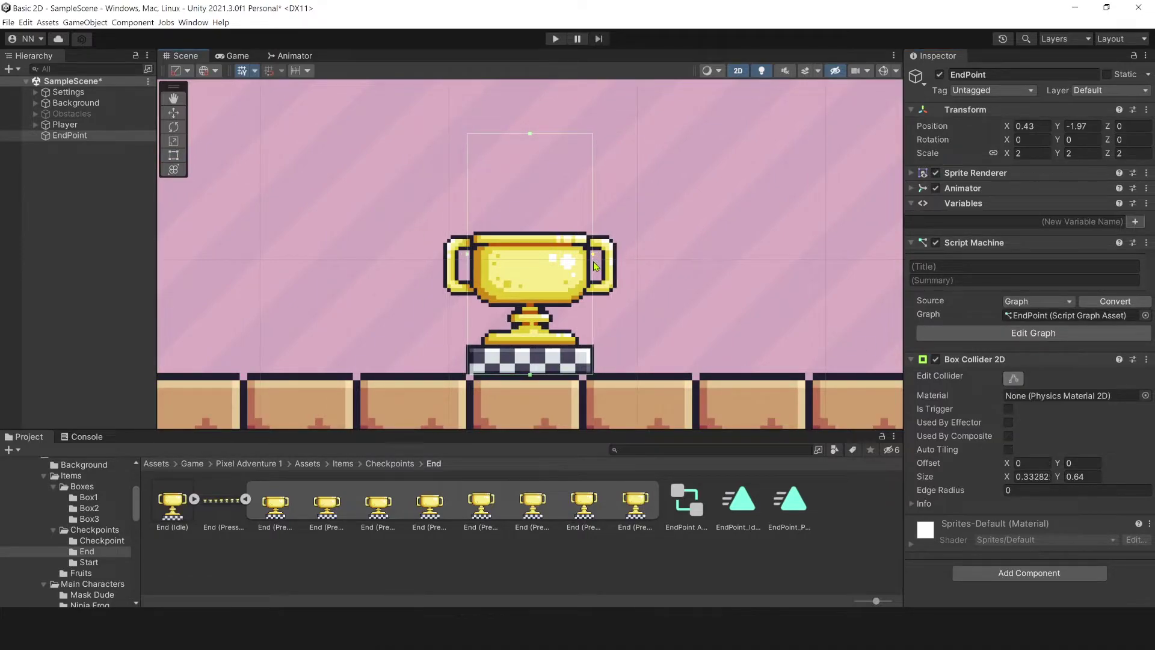
left_click_drag(531, 135, 541, 232)
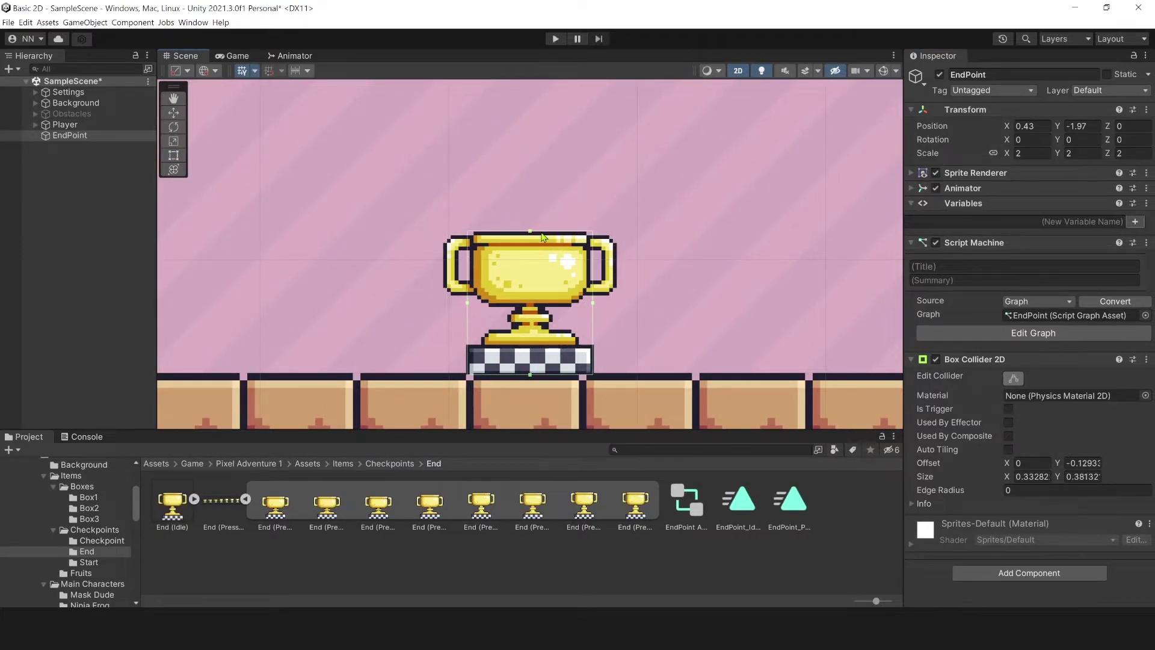
left_click(1009, 409)
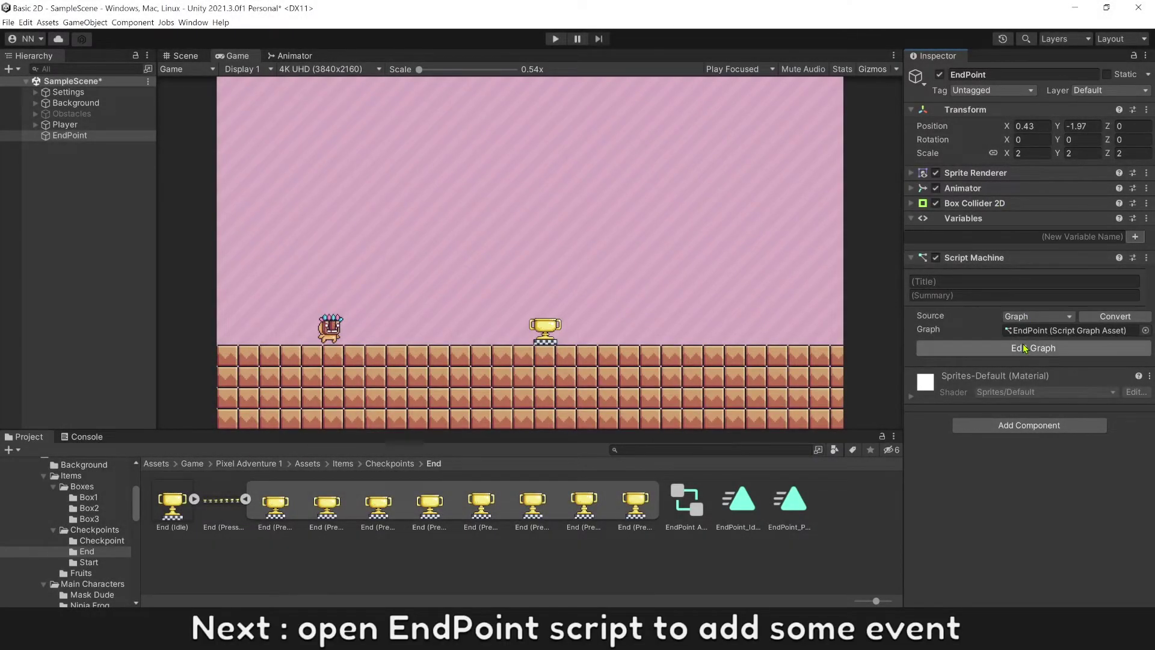
In the EndPoint graph, replace the default Start and Update nodes with an On Trigger Enter 2D event.
left_click(1033, 347)
left_click_drag(803, 453, 504, 225)
key("Delete")
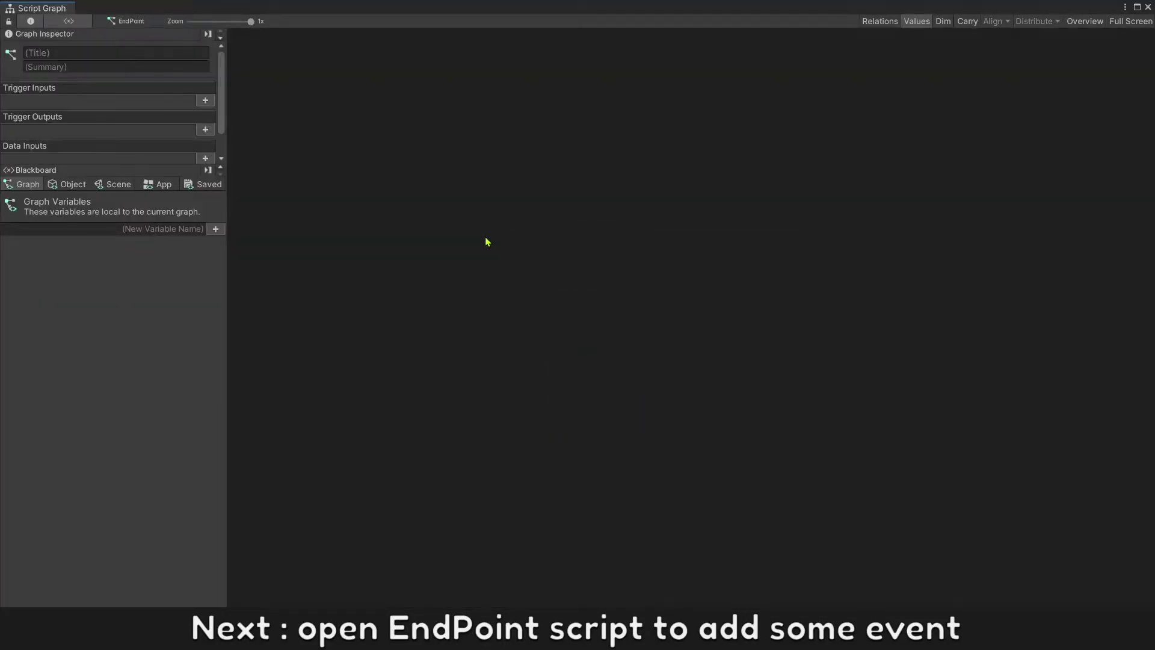
right_click(305, 171)
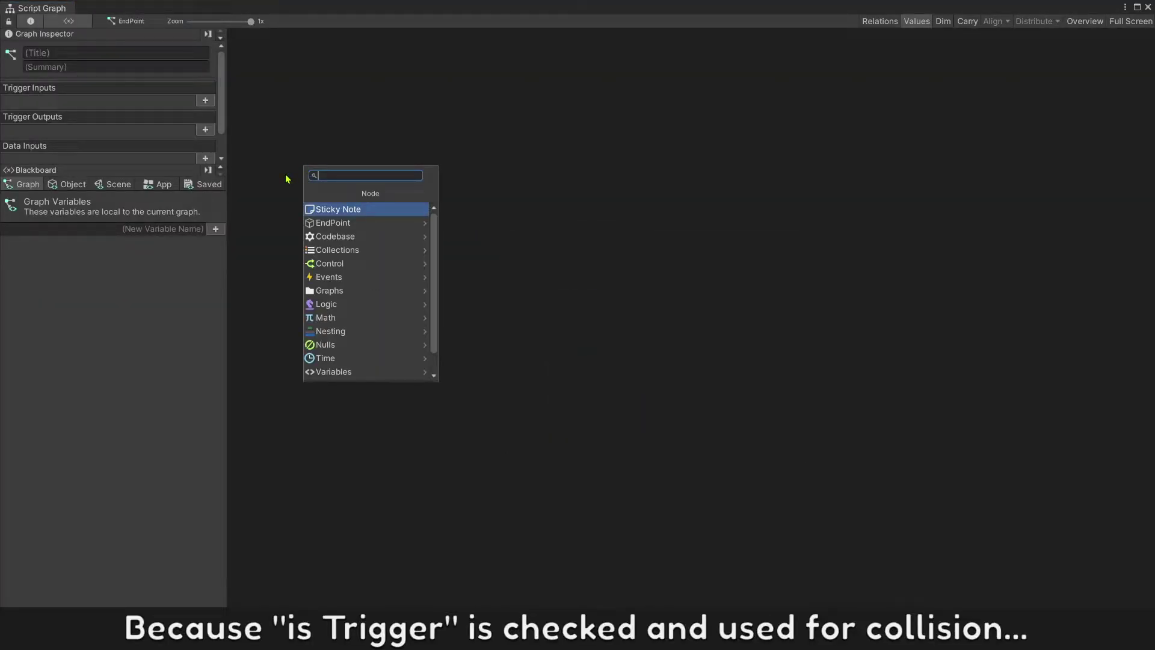
type("on trigger")
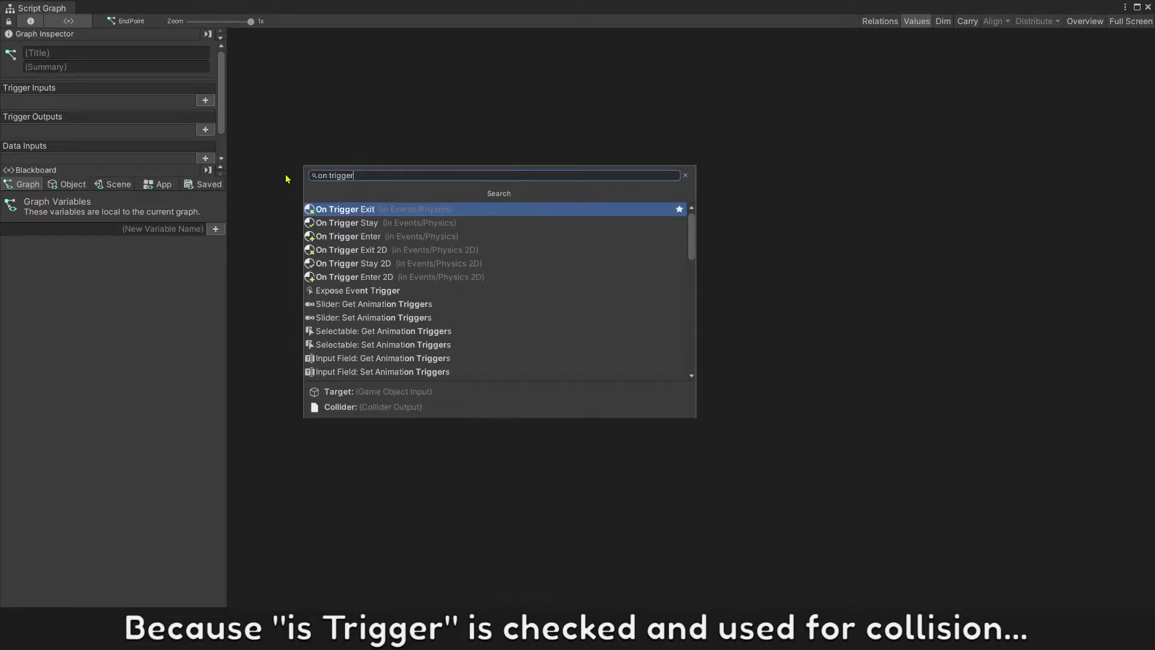
key("Down")
key("Down")
key("Down")
key("Down")
key("Down")
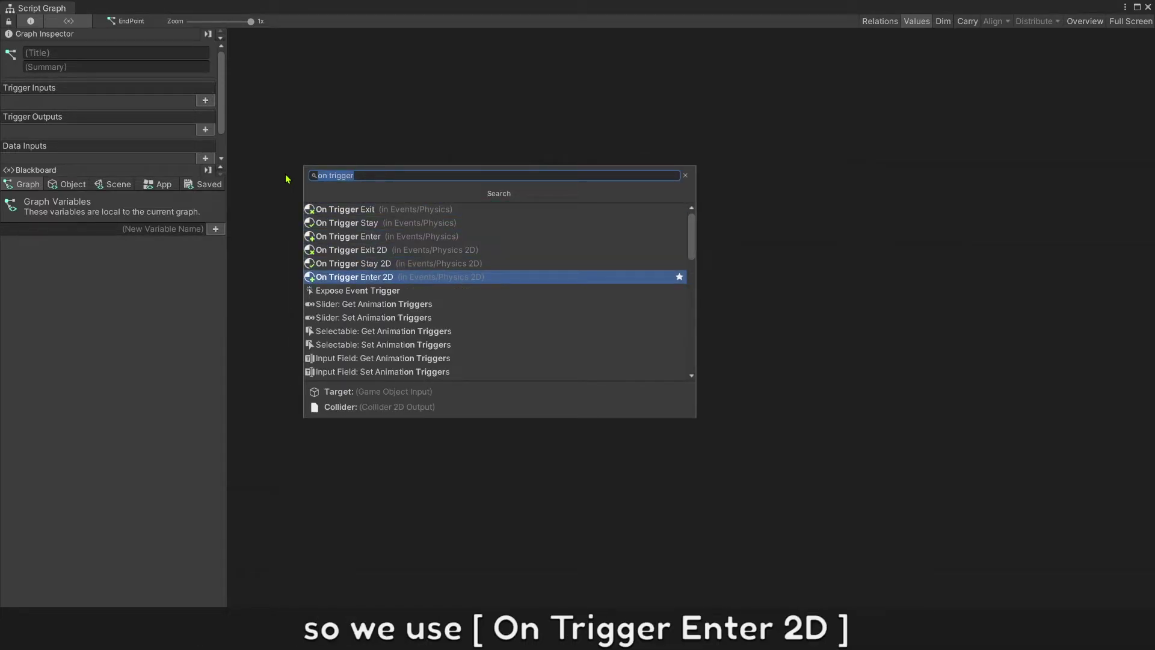
key("Return")
left_click_drag(357, 186, 353, 146)
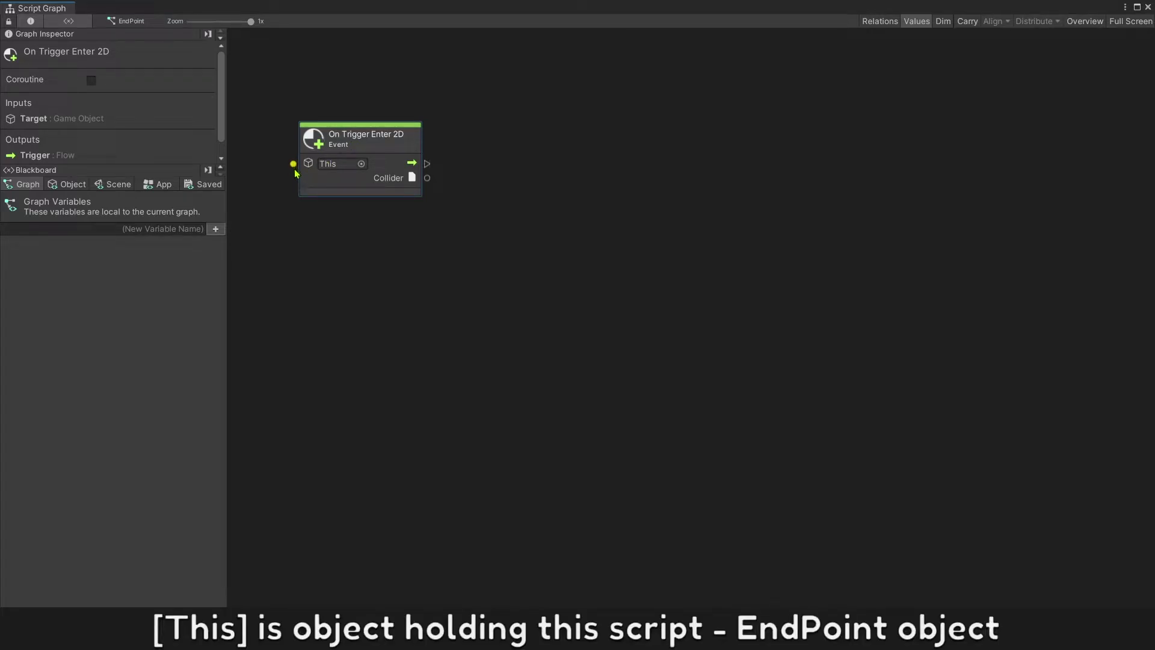
left_click(434, 207)
Wire the Collider into Get Tag, then into an Equal node with a String Literal on B.
left_click_drag(427, 178, 472, 180)
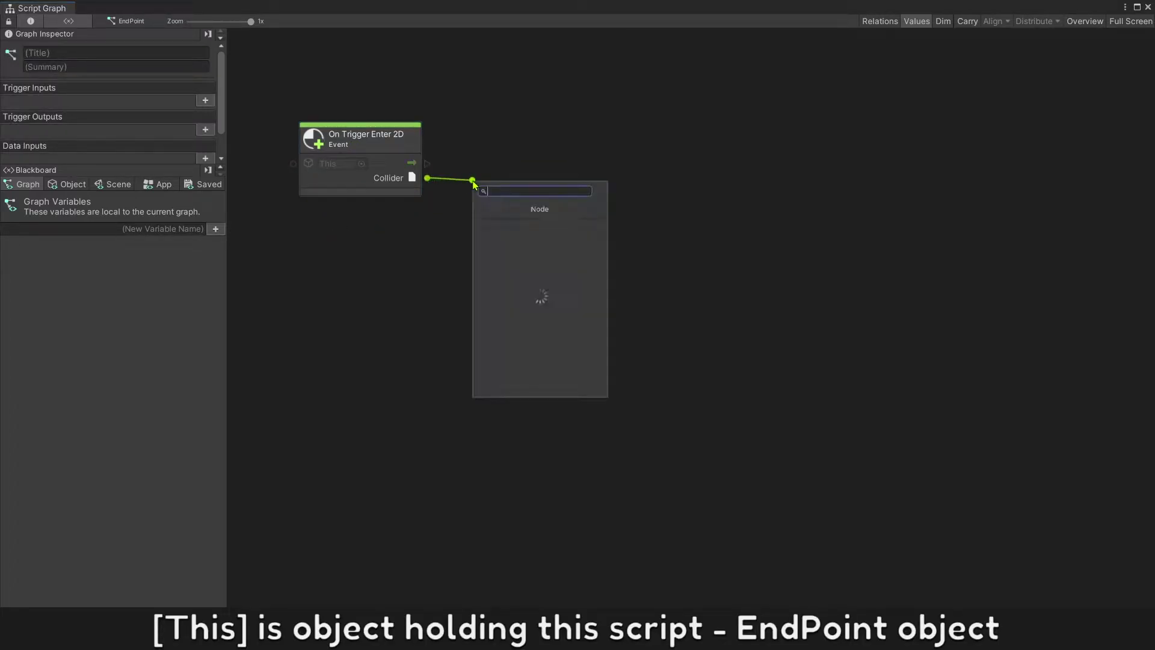
type("get tag")
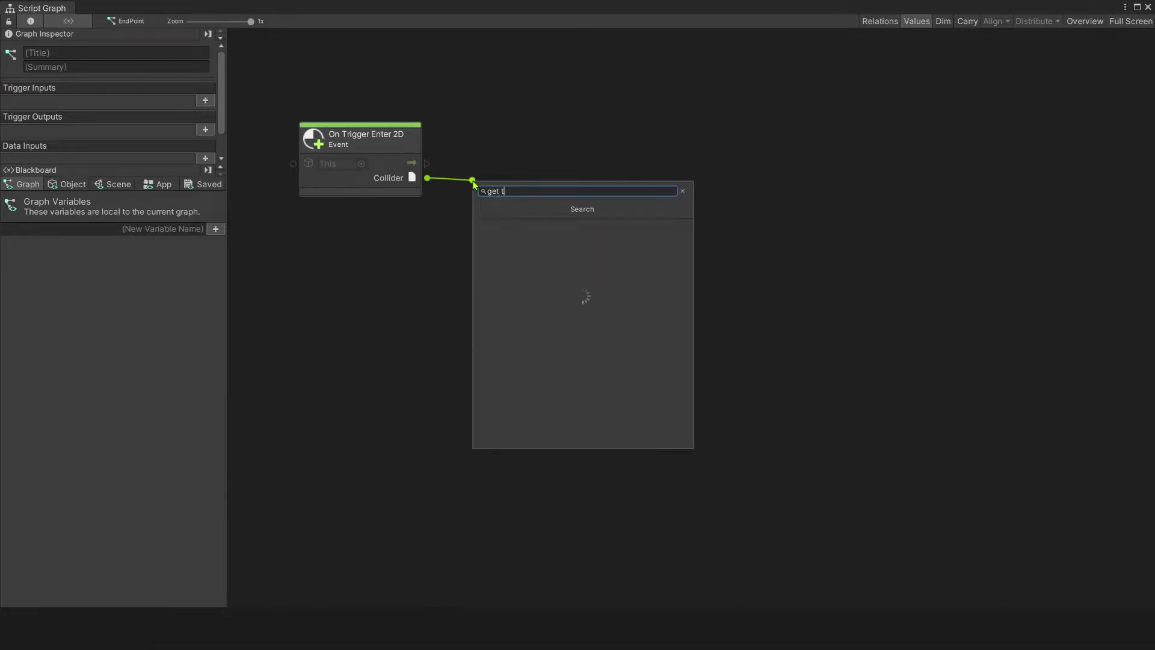
left_click(498, 225)
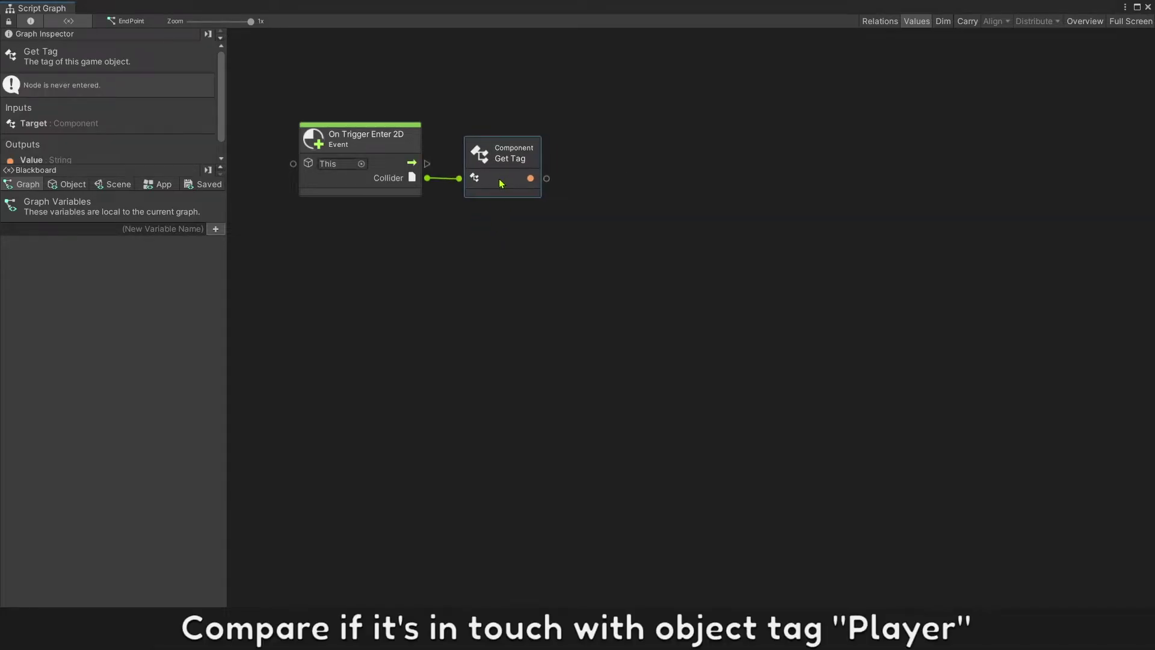
left_click_drag(546, 179, 516, 33)
type("eq")
key("Return")
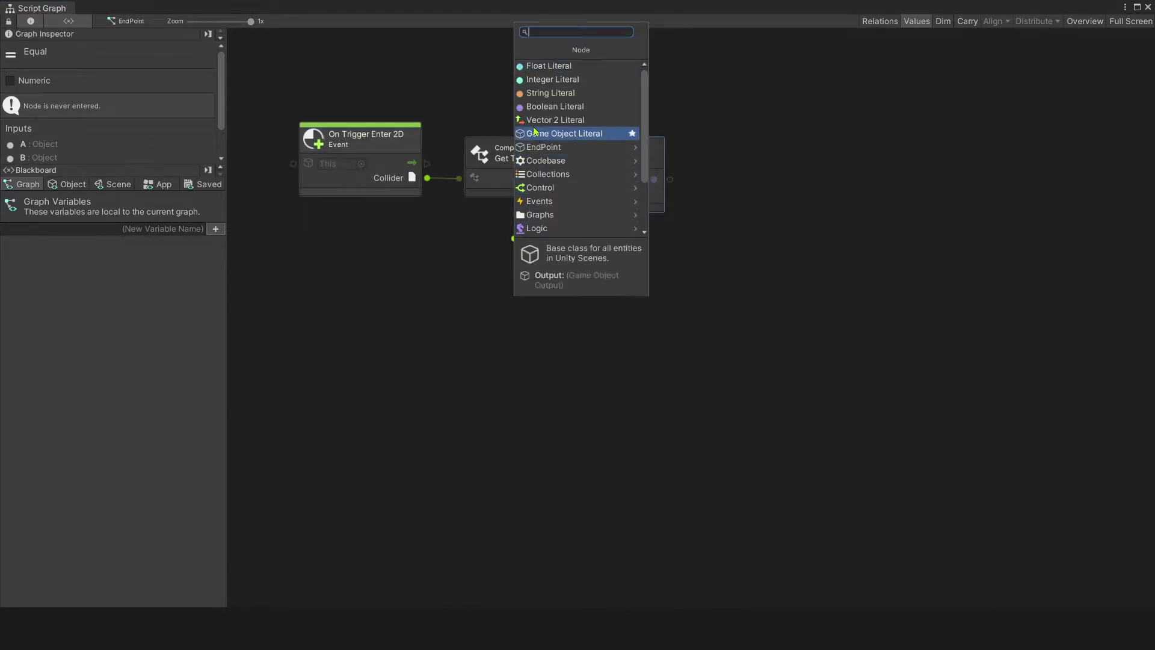
left_click(536, 103)
left_click_drag(482, 208, 499, 211)
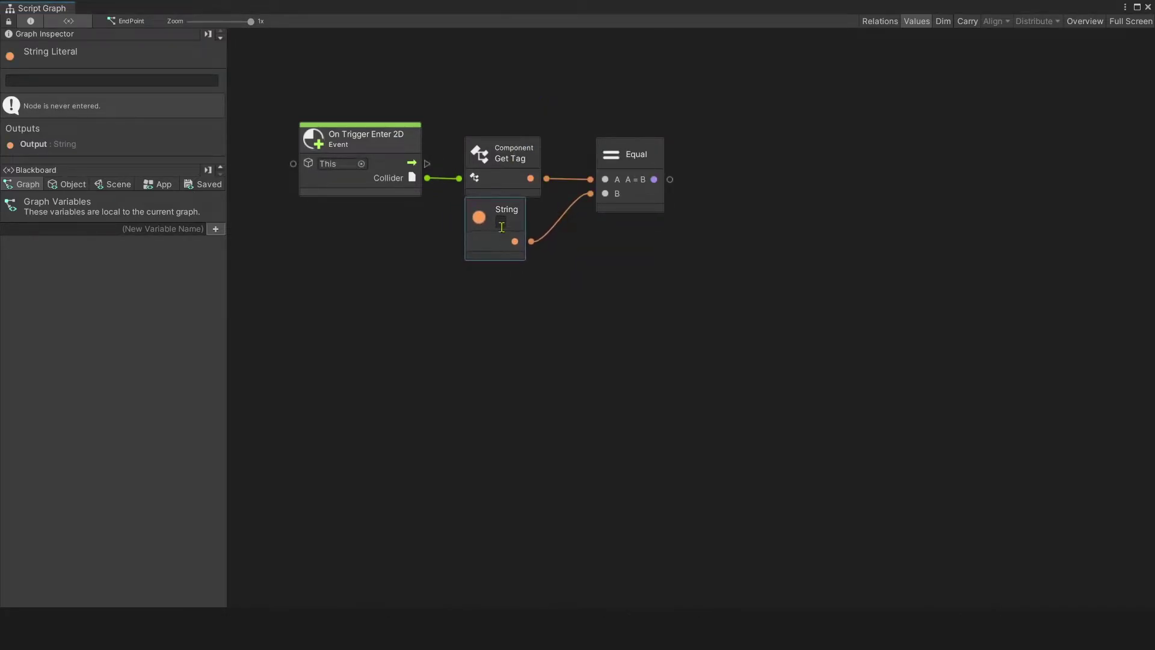
Confirm the Player object's tag is Player.
type("layer")
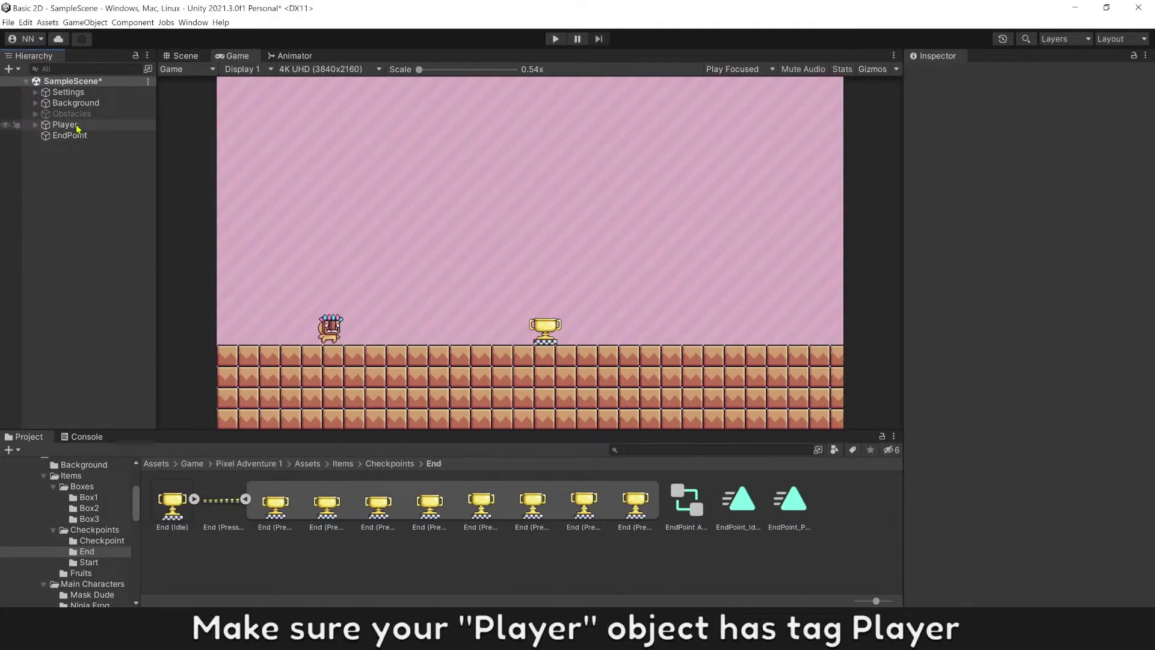
left_click(65, 125)
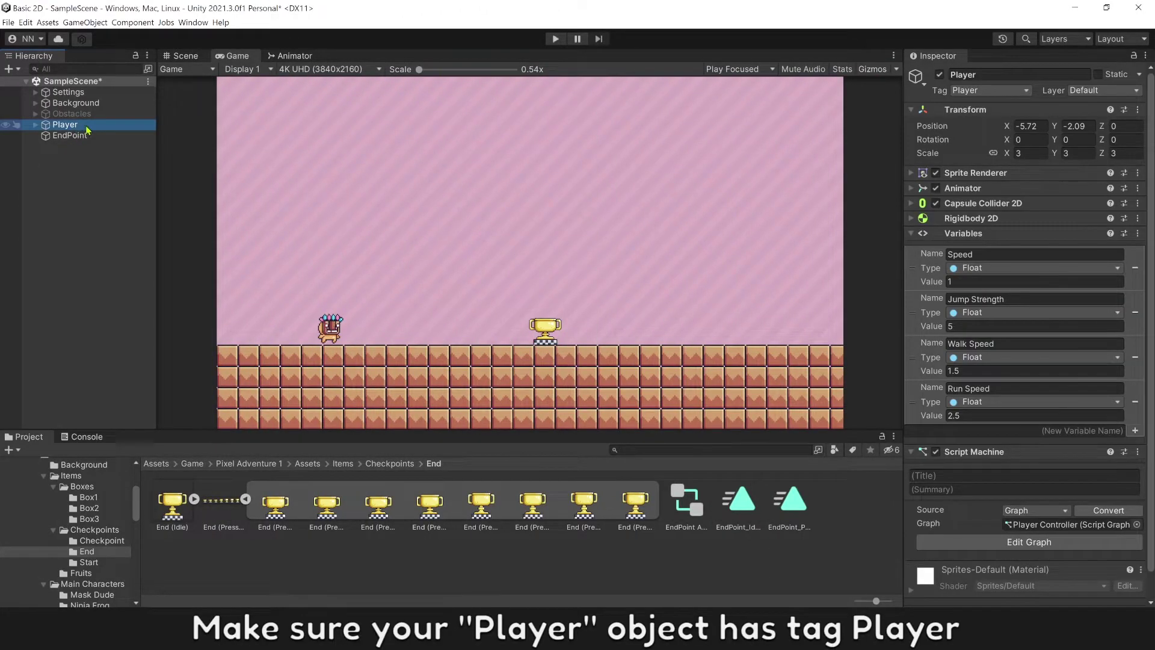
left_click(986, 90)
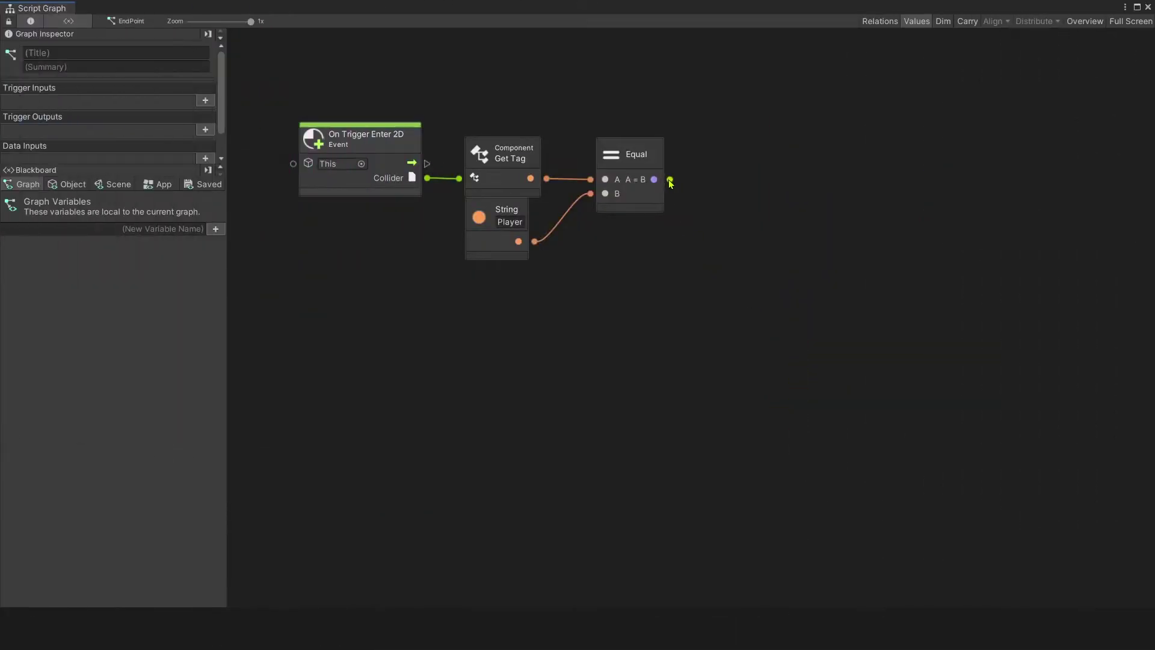
Add an If node driven by the Equal result and fed by On Trigger Enter 2D's flow.
left_click_drag(654, 179, 640, 128)
left_click(661, 185)
left_click_drag(717, 315, 517, 120)
left_click_drag(629, 118, 618, 178)
left_click_drag(426, 164, 587, 163)
Connect If's True output to an Animator Play (state name) node and enter EndPoint_Play.
right_click(727, 221)
type("animato play")
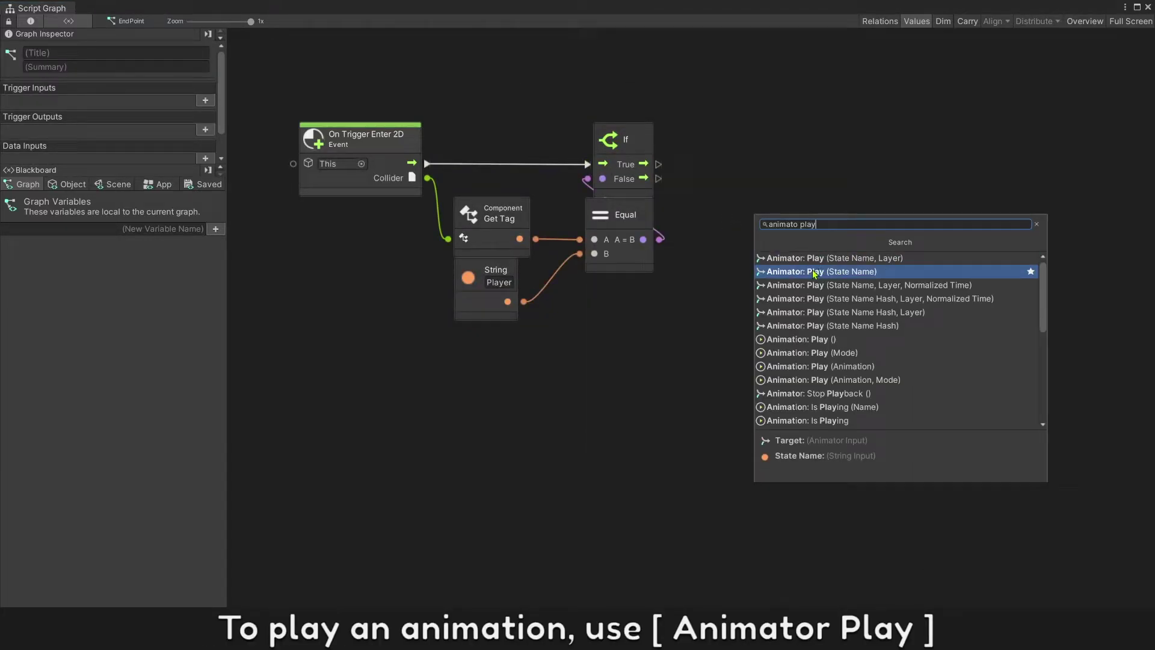
left_click(809, 272)
left_click_drag(804, 245, 793, 164)
left_click_drag(658, 164, 764, 182)
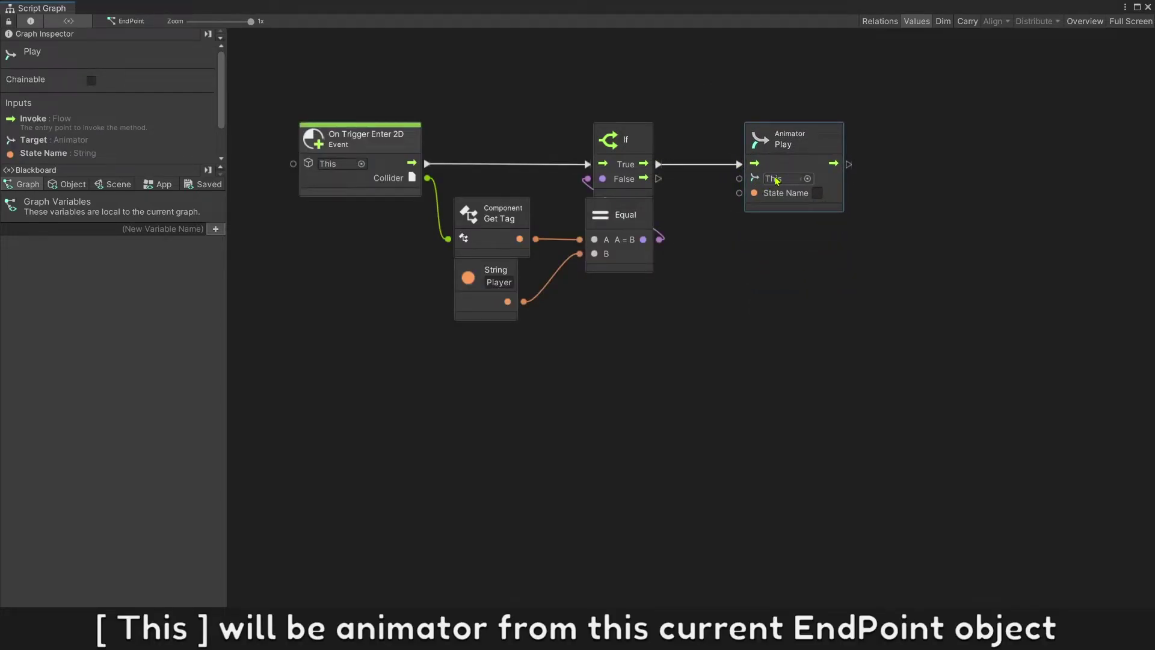
left_click(1147, 6)
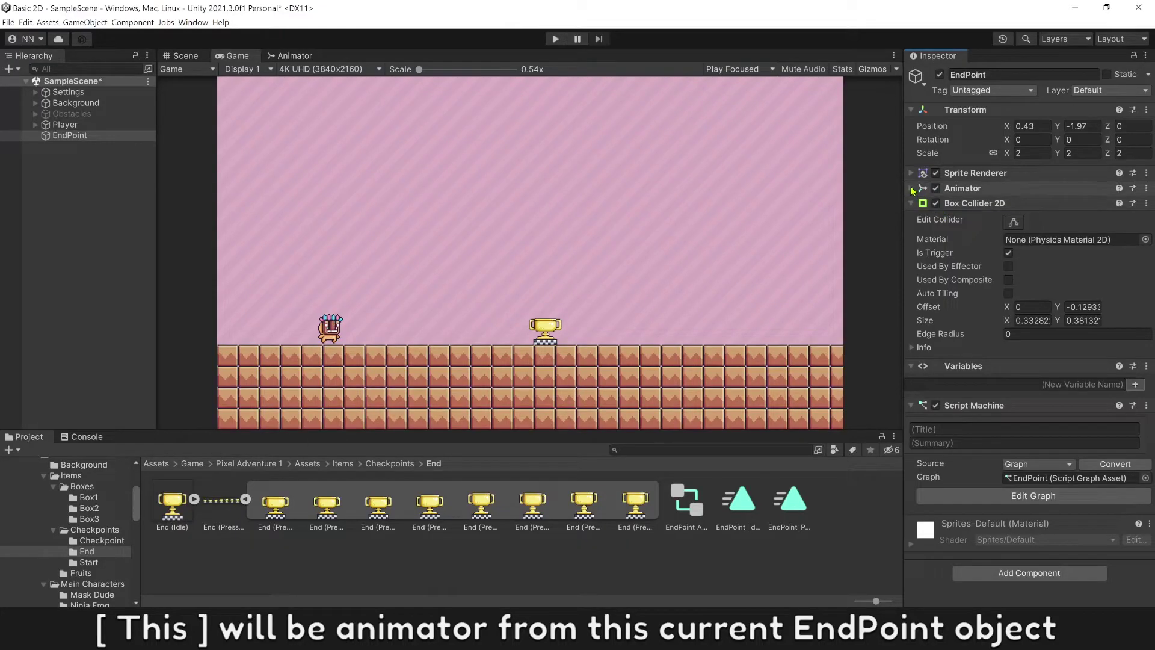
left_click(911, 188)
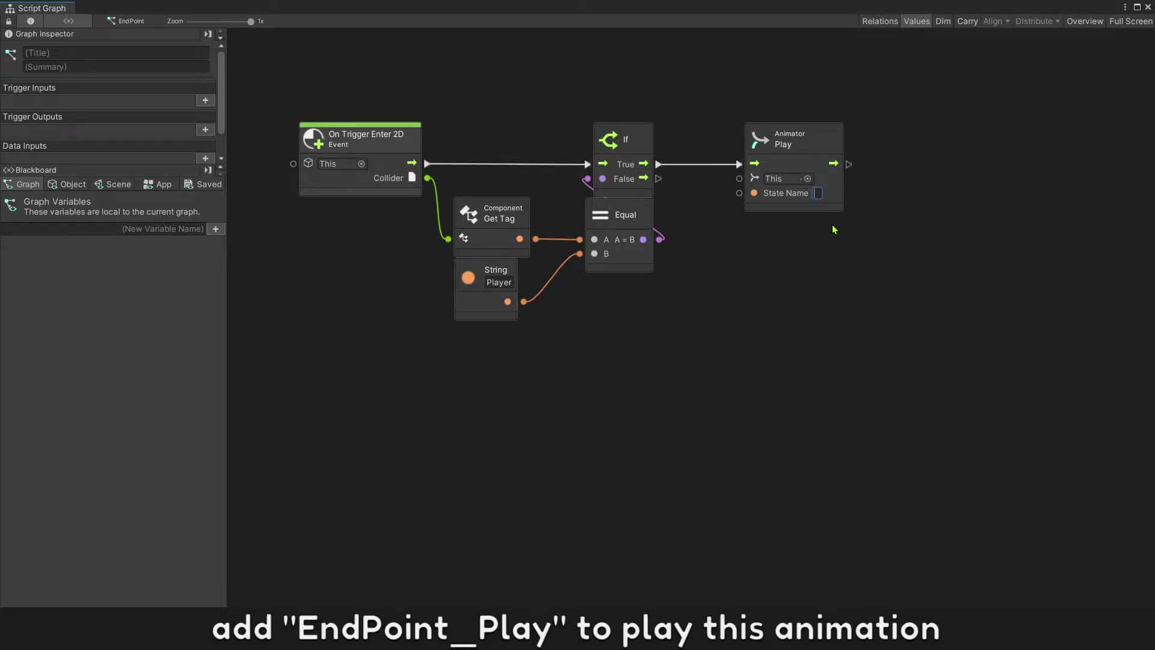
type("EndPoi")
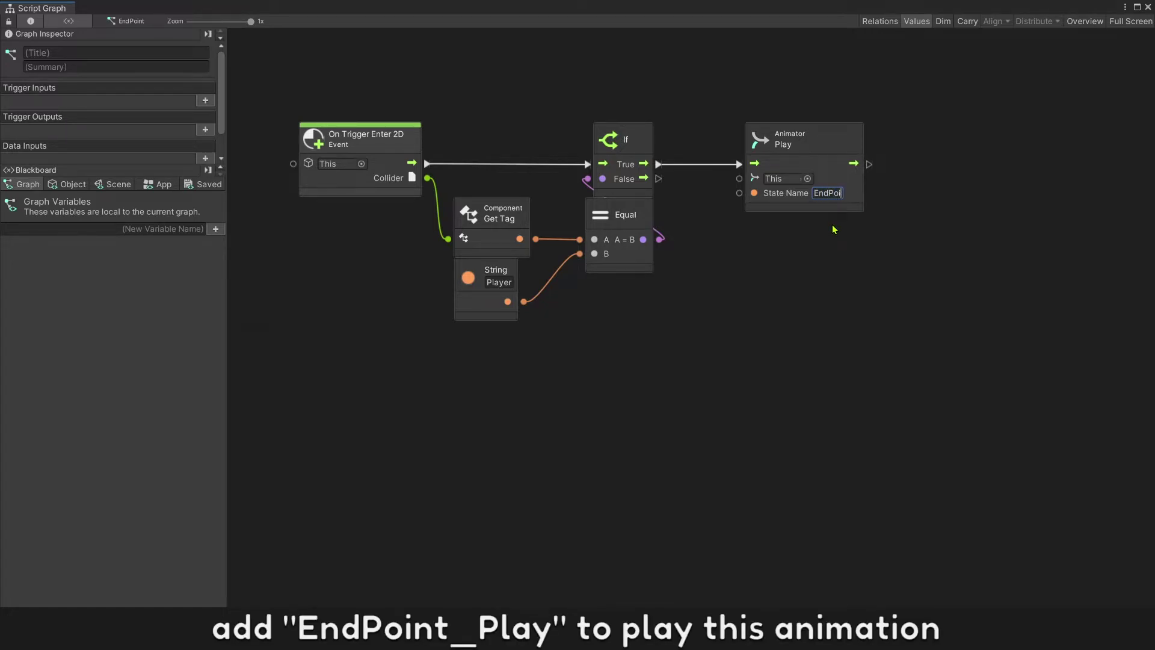
type("nt_Play")
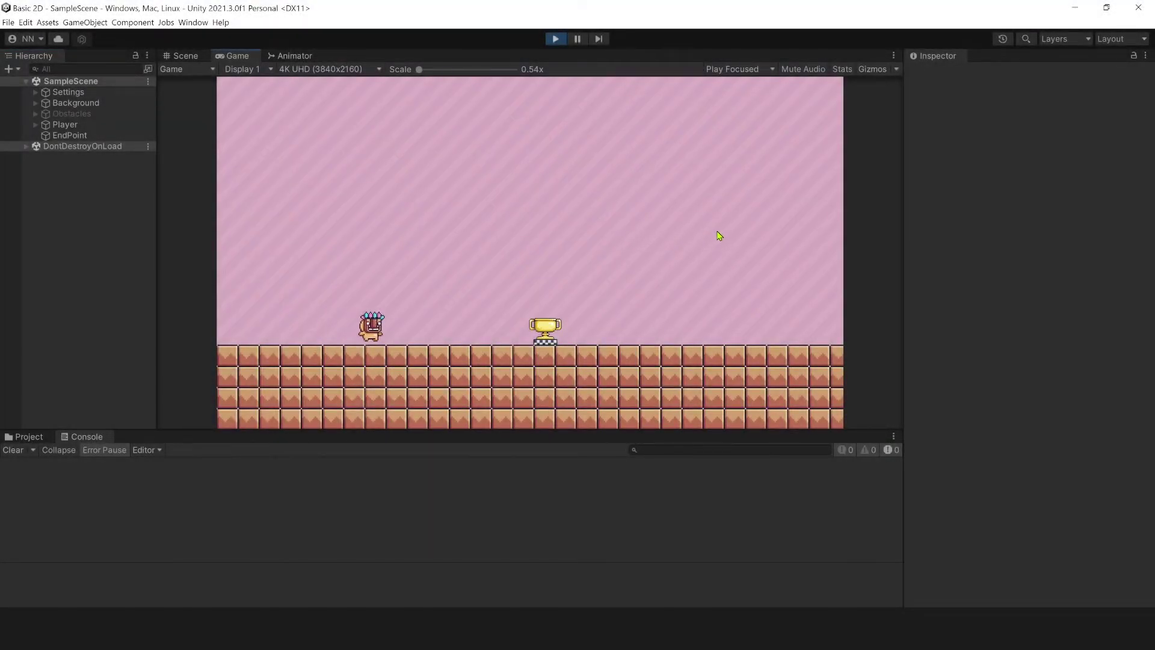
Walk the player right into the trophy to trigger its collected animation, then step back slightly.
key("Right")
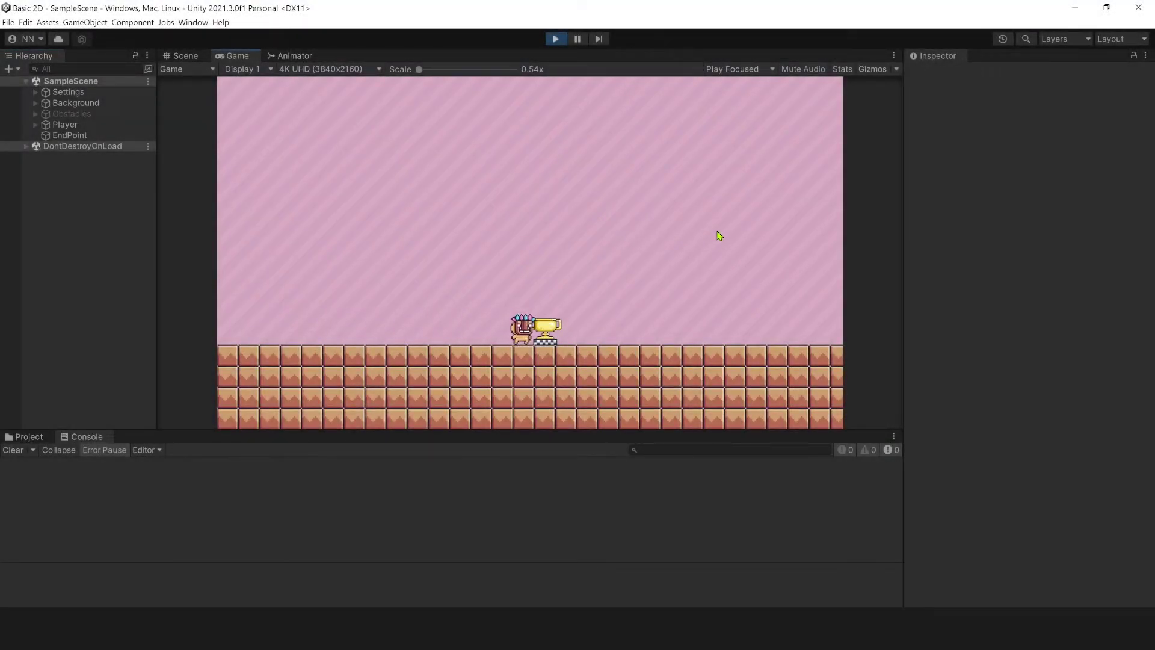
key("Left")
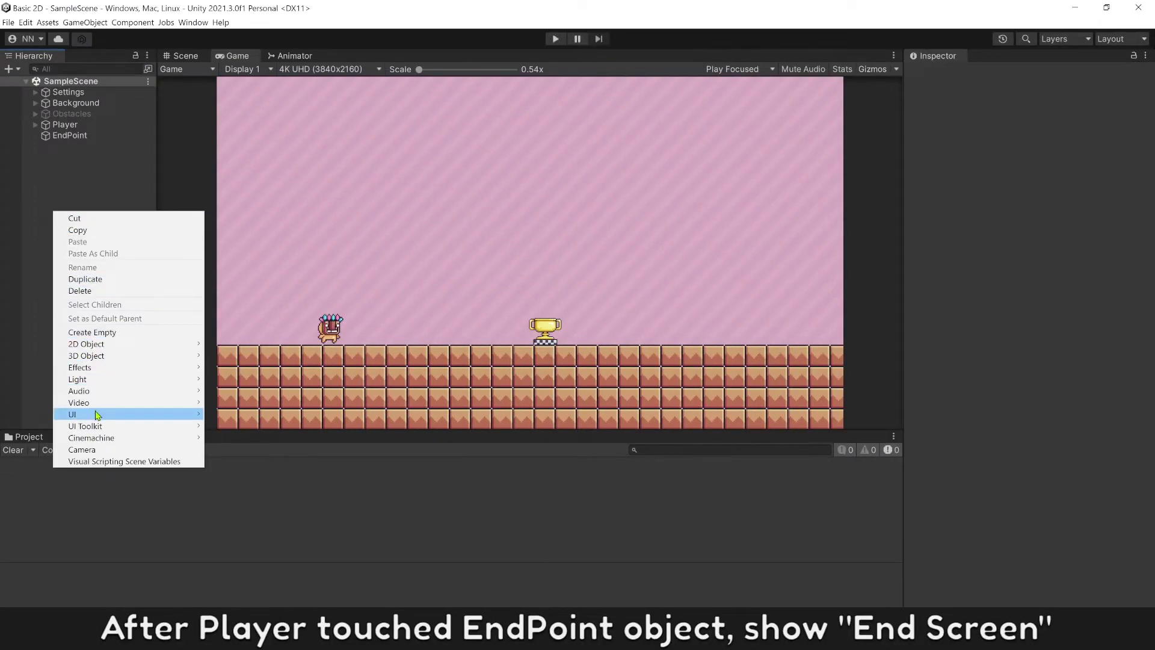
Create a UI Image named EndScreen with its Canvas, and move EventSystem into the Settings group.
mouse_move(190, 418)
left_click(250, 415)
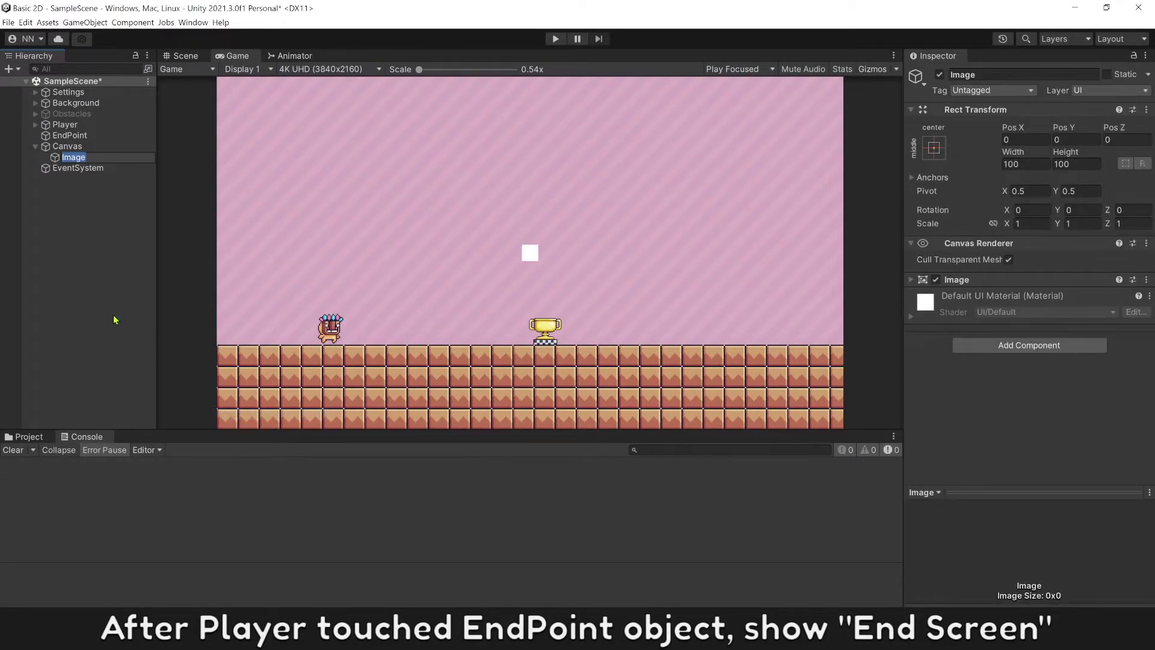
type("EndScreen")
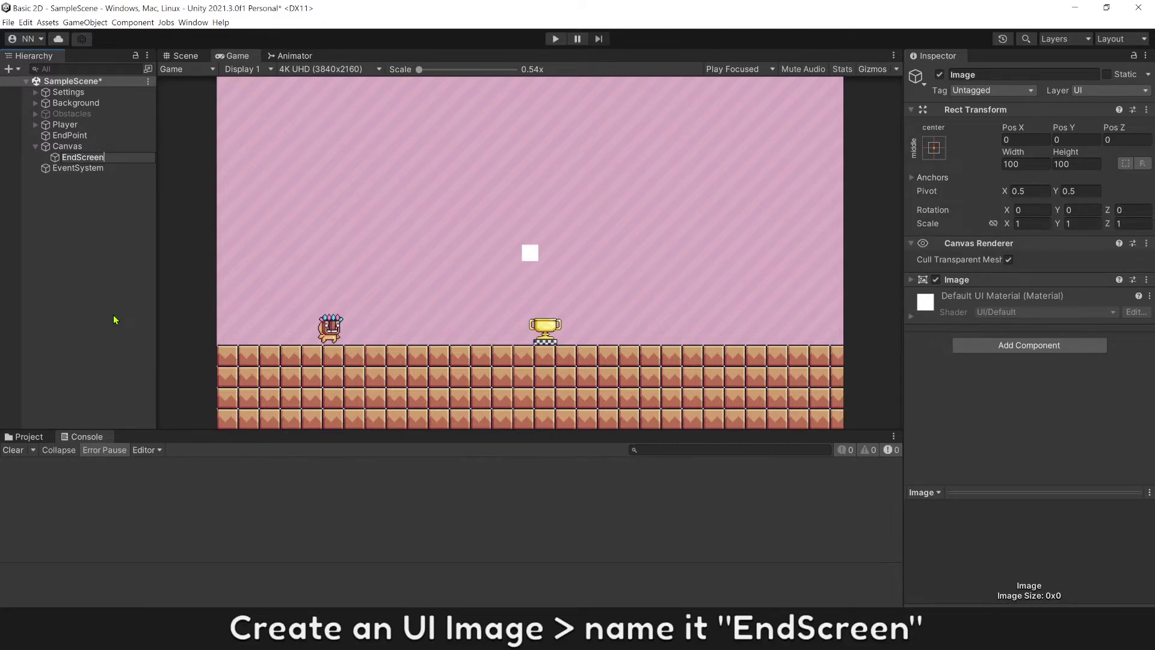
key("Return")
left_click(103, 236)
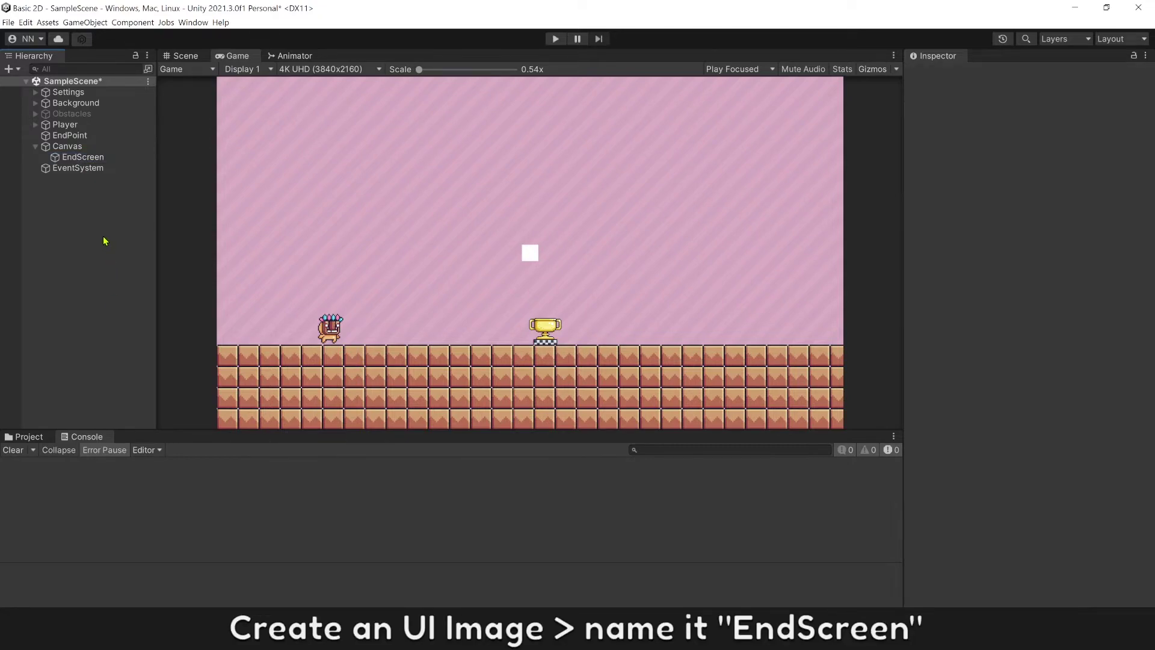
left_click_drag(79, 169, 70, 93)
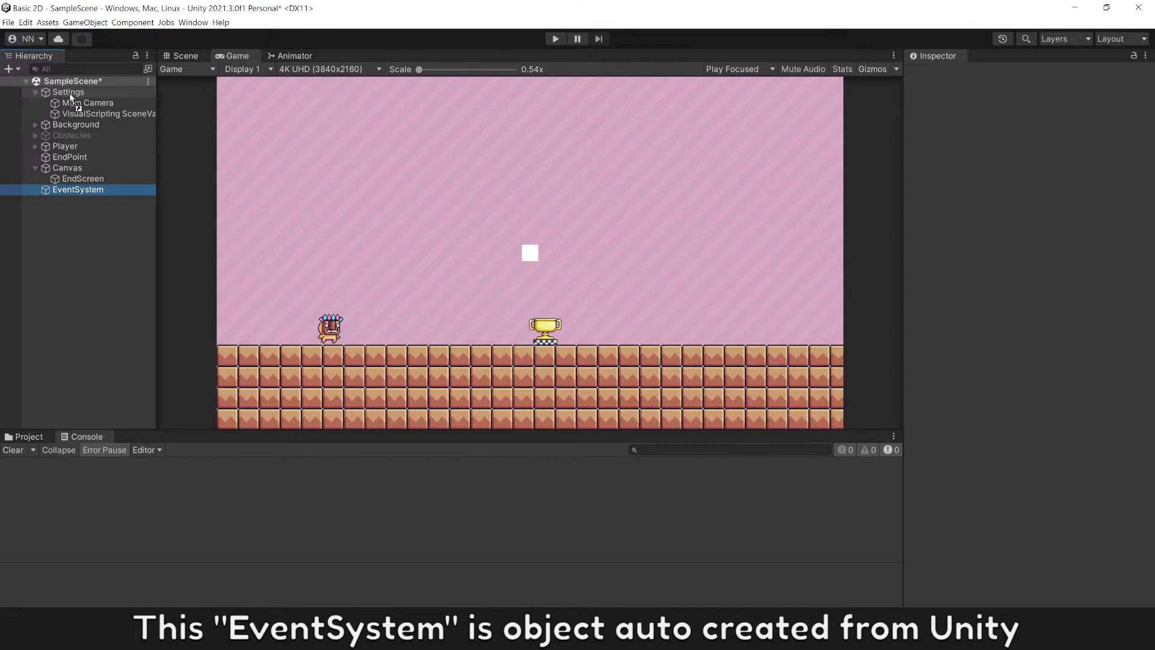
left_click(35, 93)
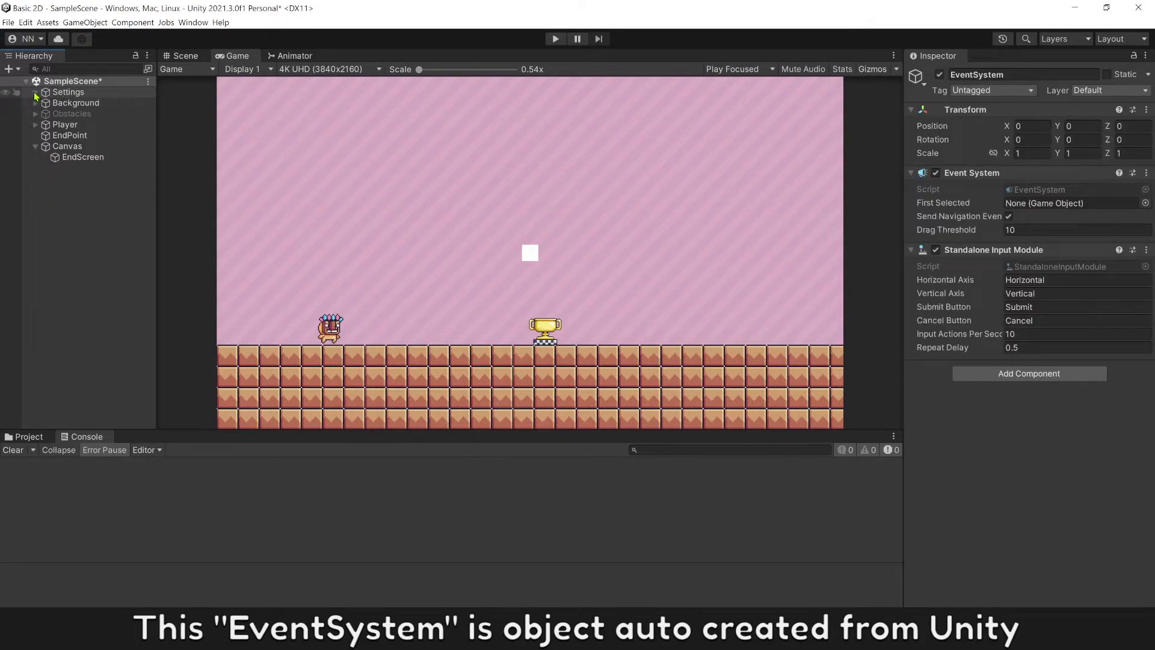
left_click(74, 218)
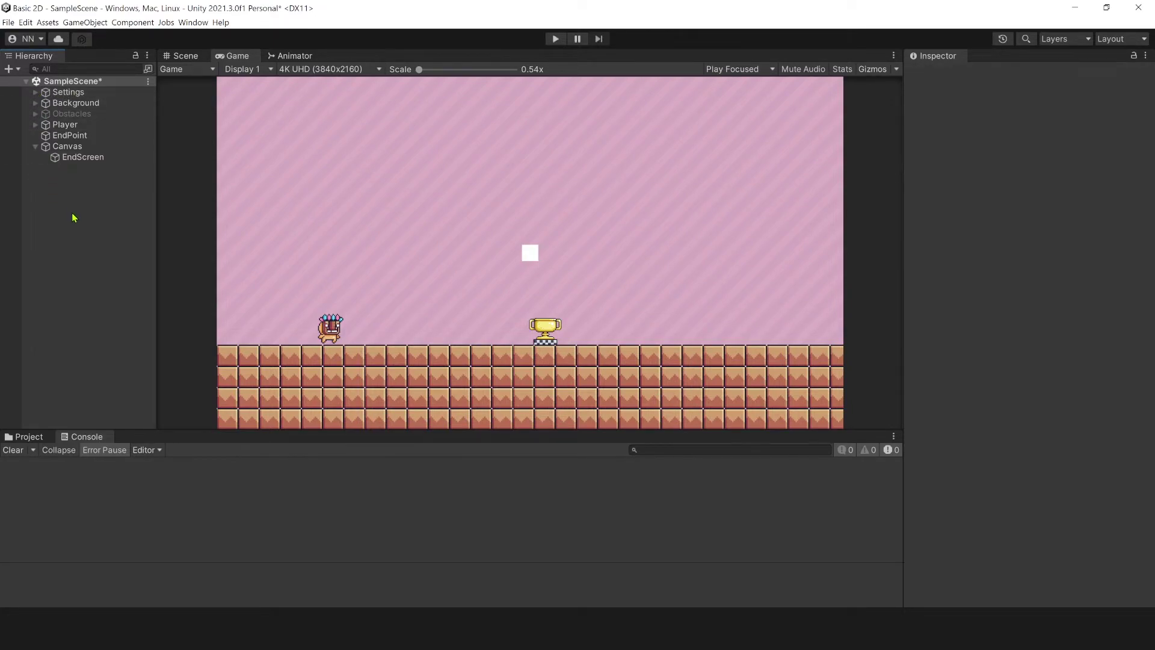
Make the EndScreen image colour pure black and set its width to 1920.
left_click(86, 161)
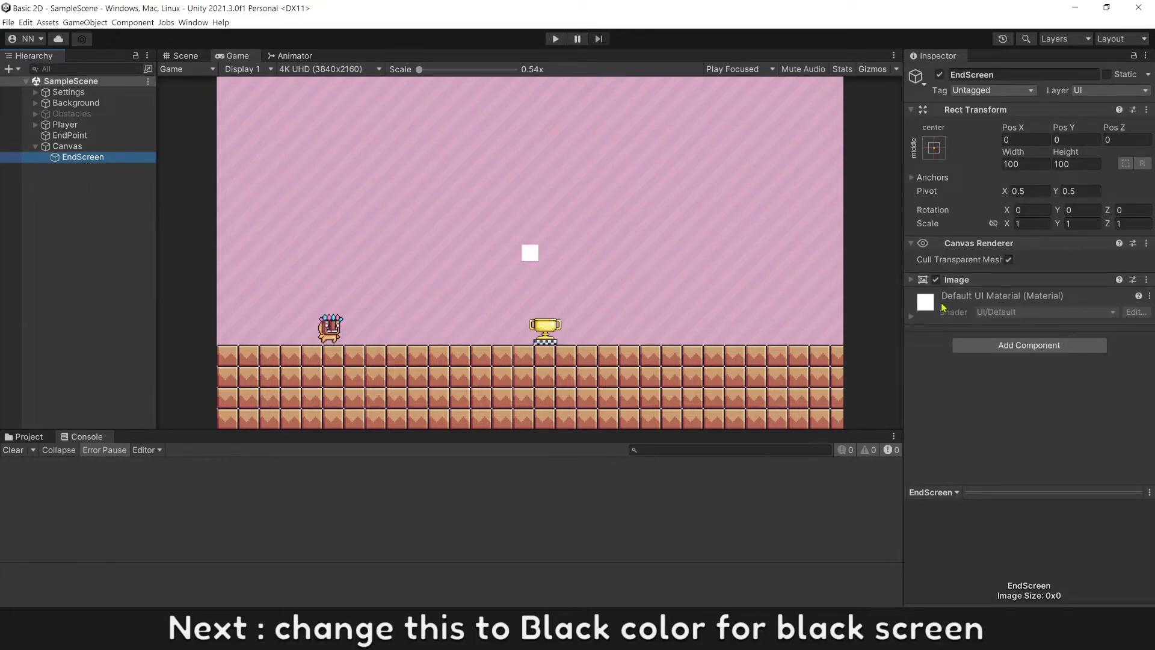
left_click(956, 279)
left_click(1070, 309)
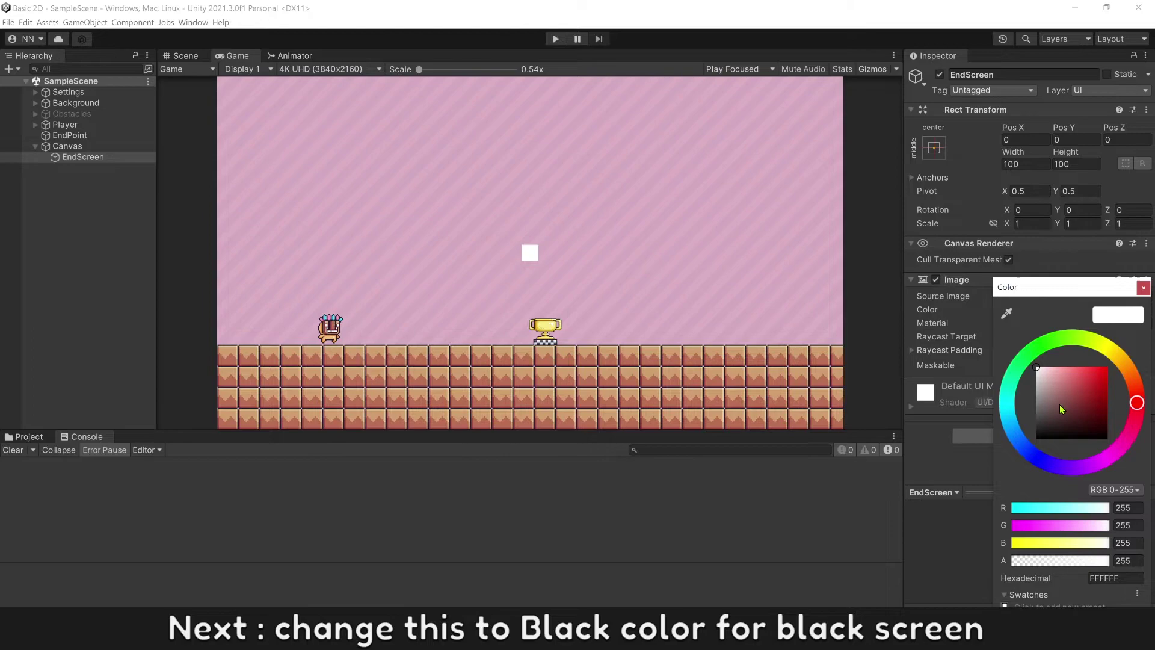
left_click_drag(1061, 409, 1036, 439)
left_click(1028, 162)
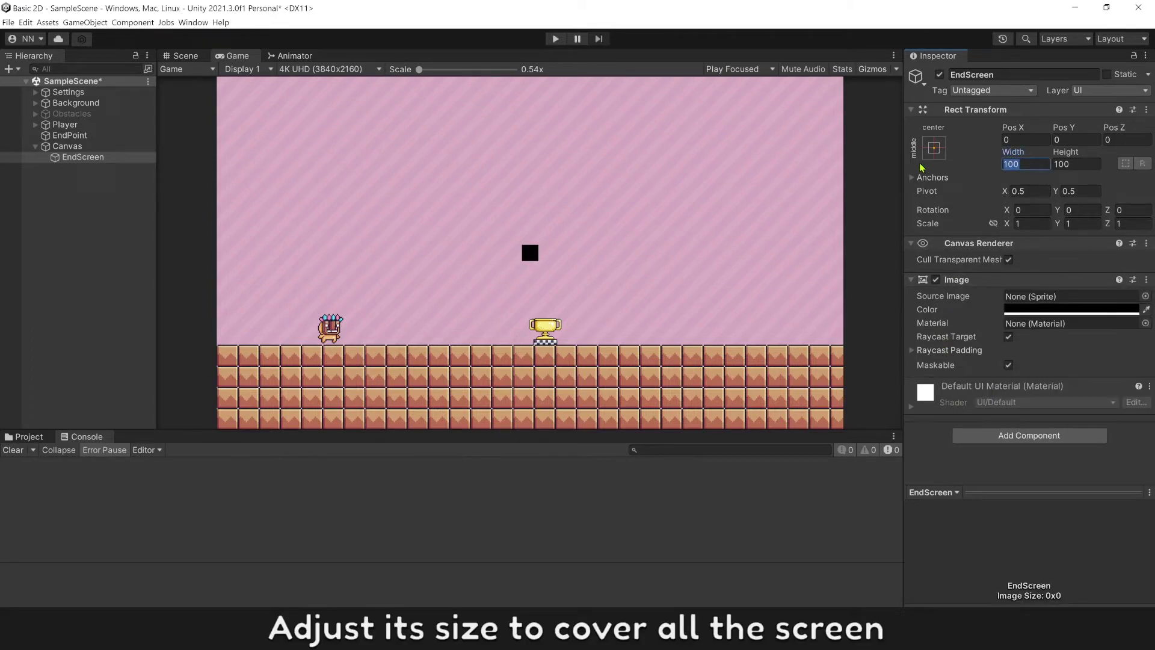
type("1920")
key("Tab")
Set EndScreen's height to 1080 and preview the Game view at Full HD, then 4K UHD.
type("1080")
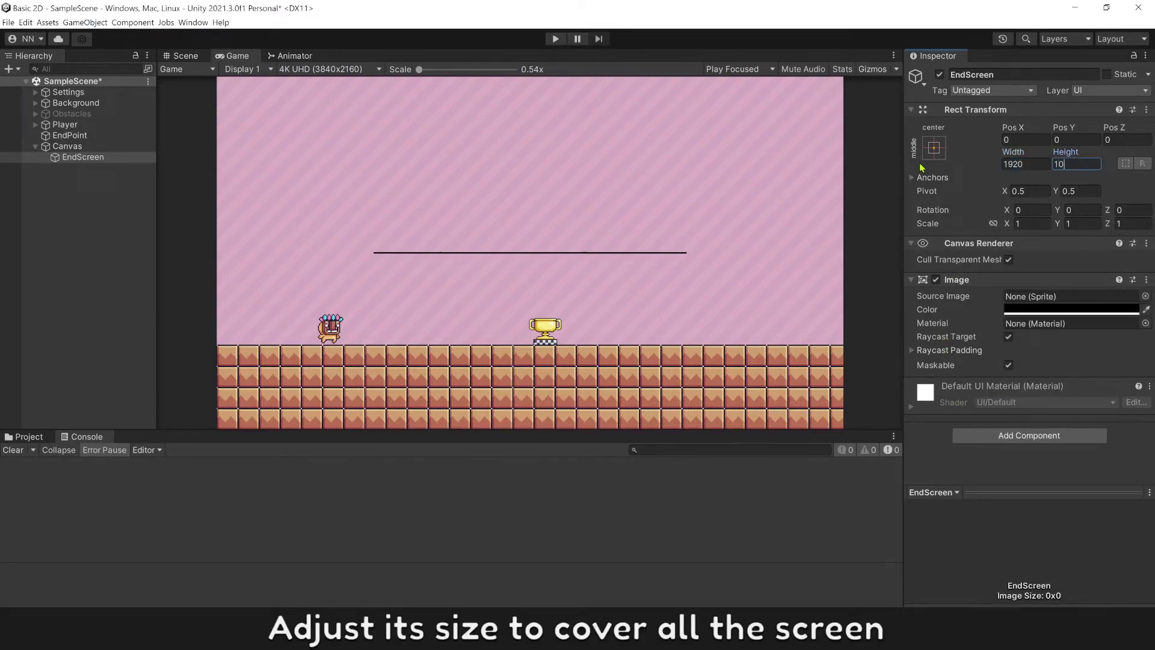
left_click(350, 76)
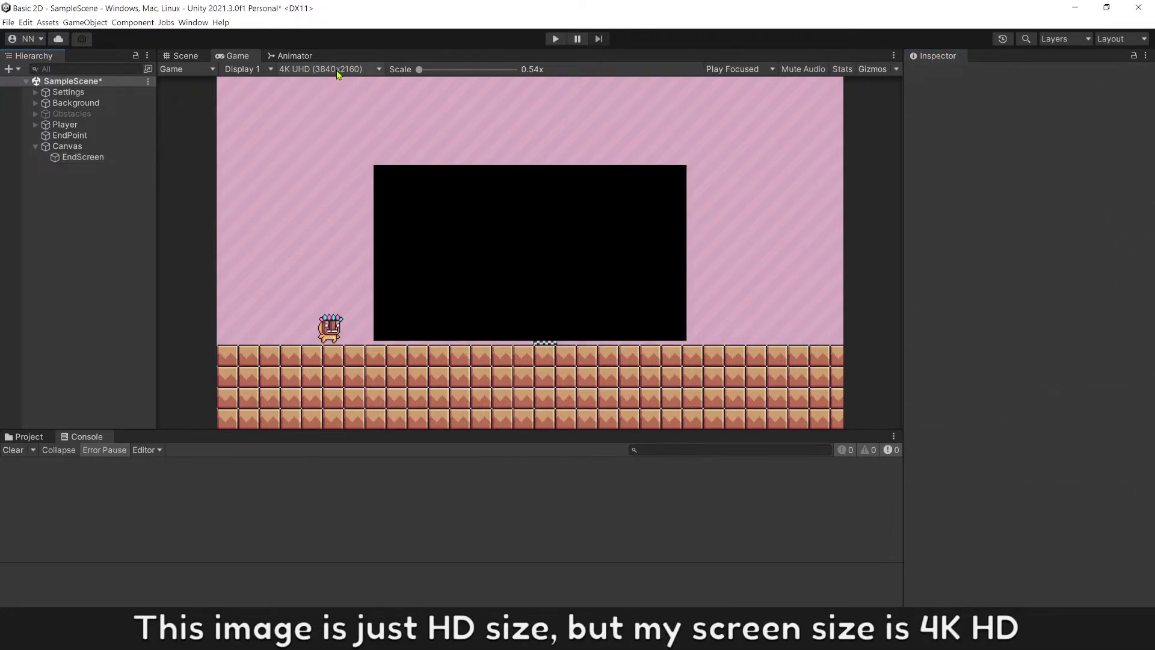
left_click(338, 71)
left_click(331, 155)
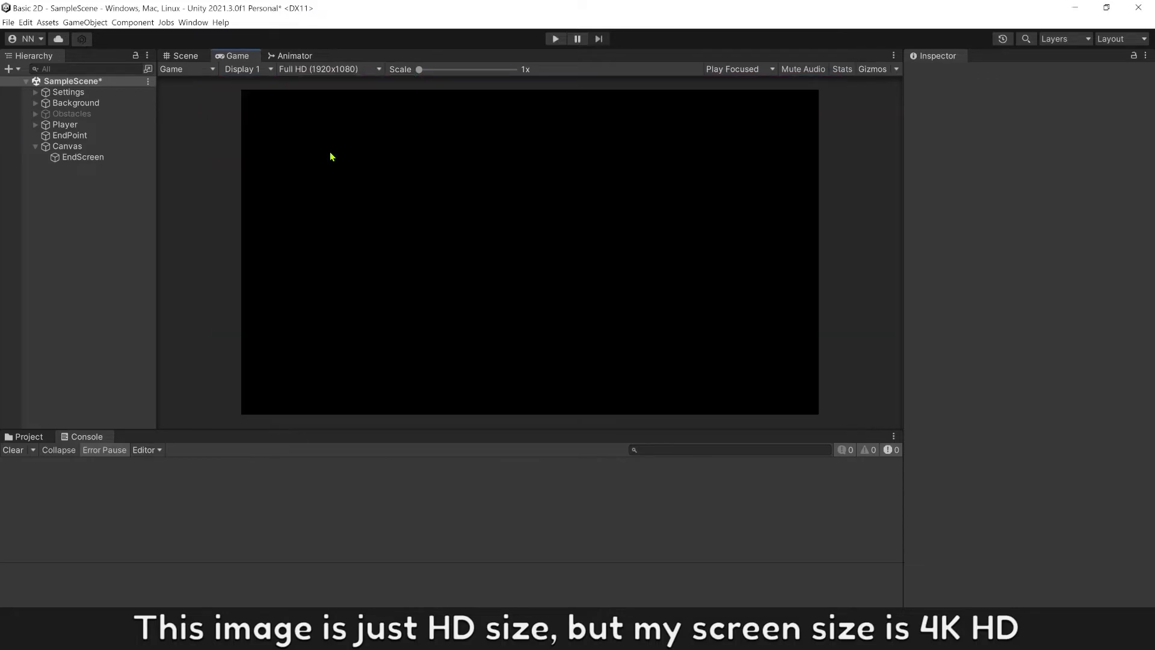
left_click(326, 71)
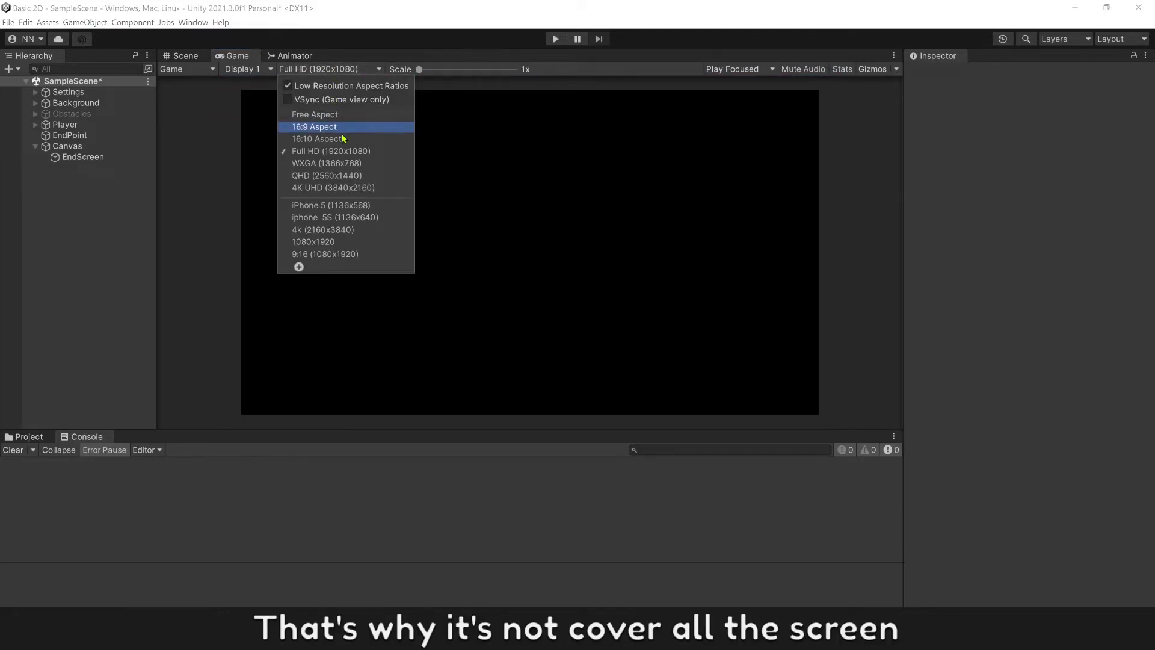
left_click(319, 187)
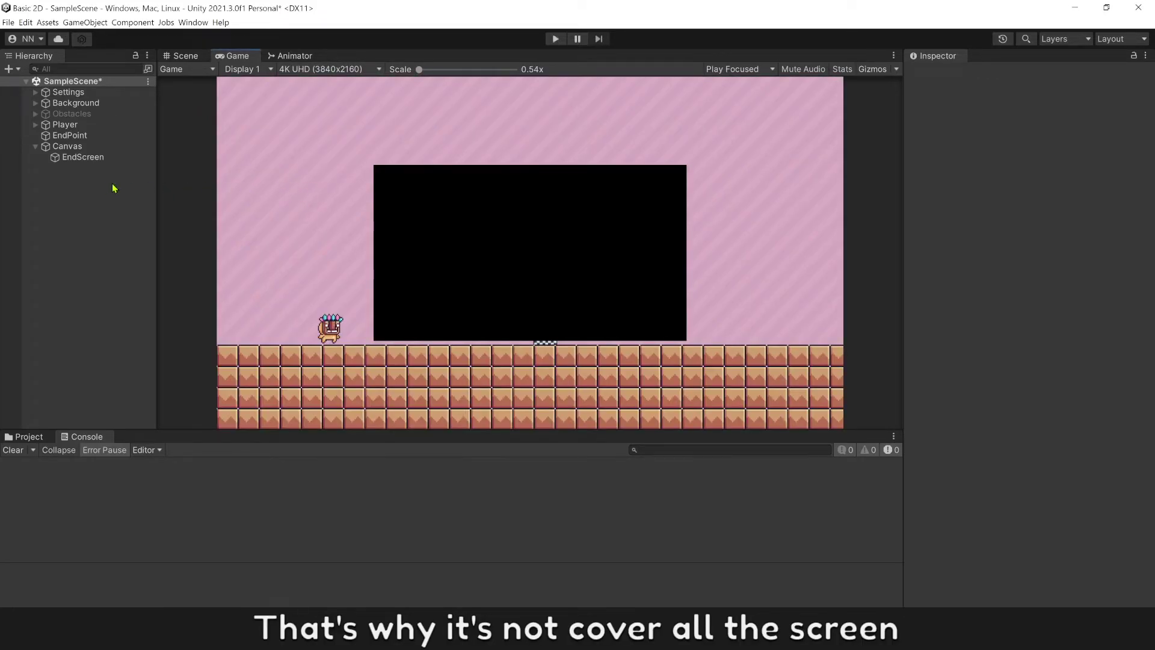
Set the Canvas Scaler to Scale With Screen Size with a 1920×1080 reference resolution.
left_click(81, 149)
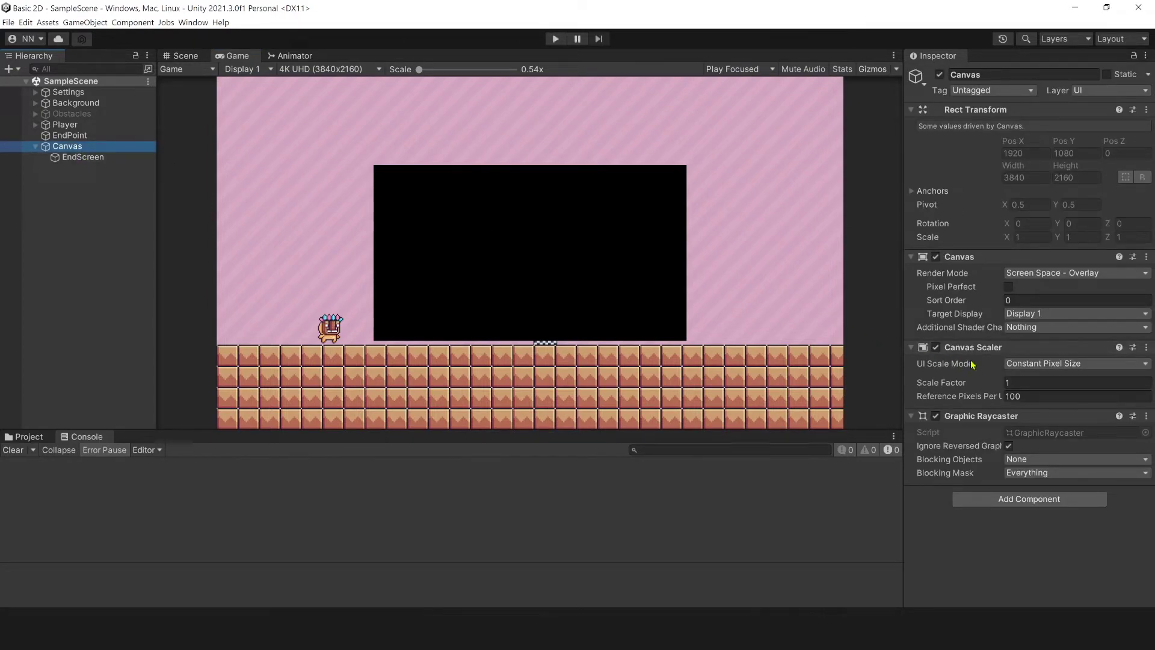
left_click(1032, 364)
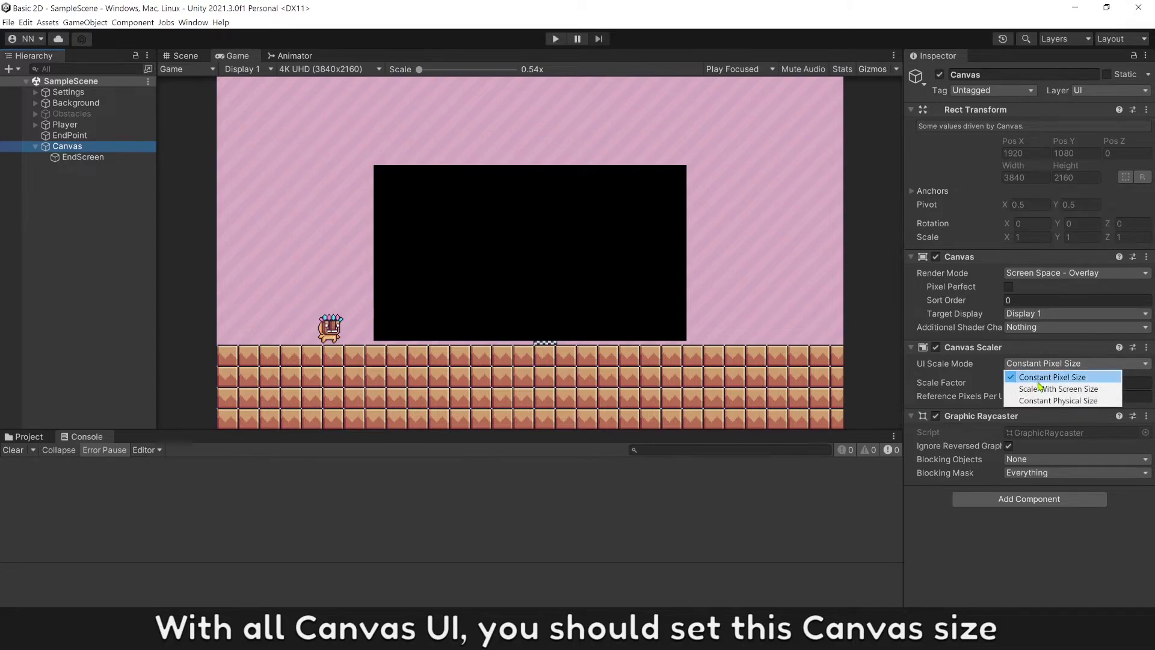
left_click(1036, 385)
left_click(1038, 385)
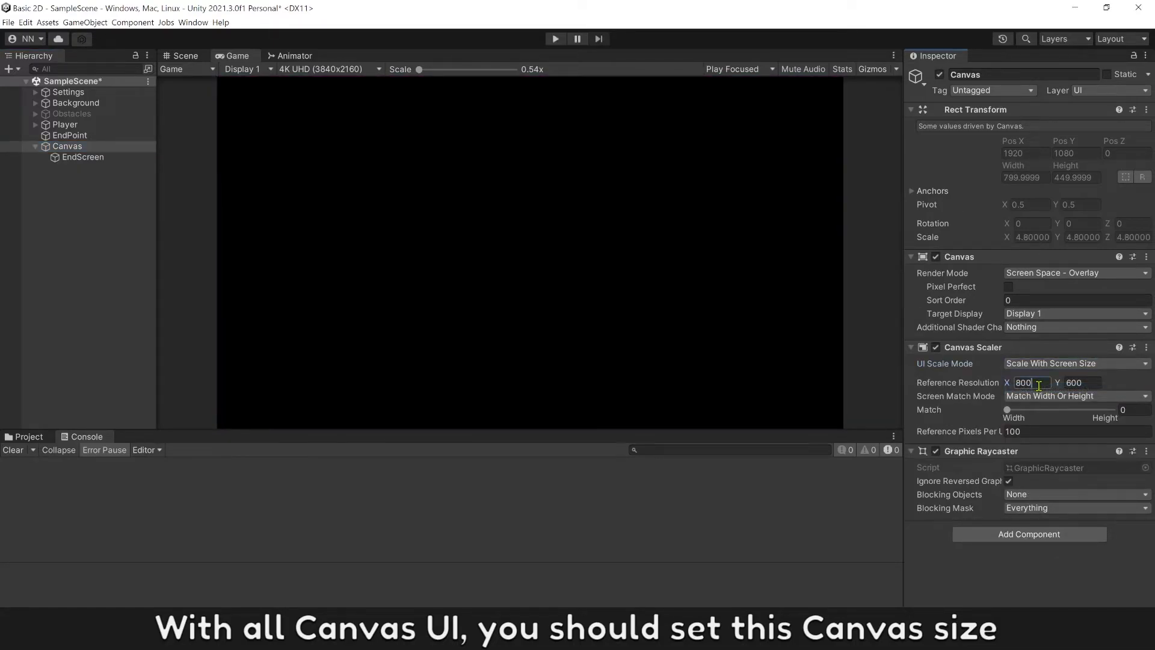
type("1920")
key("Tab")
type("10")
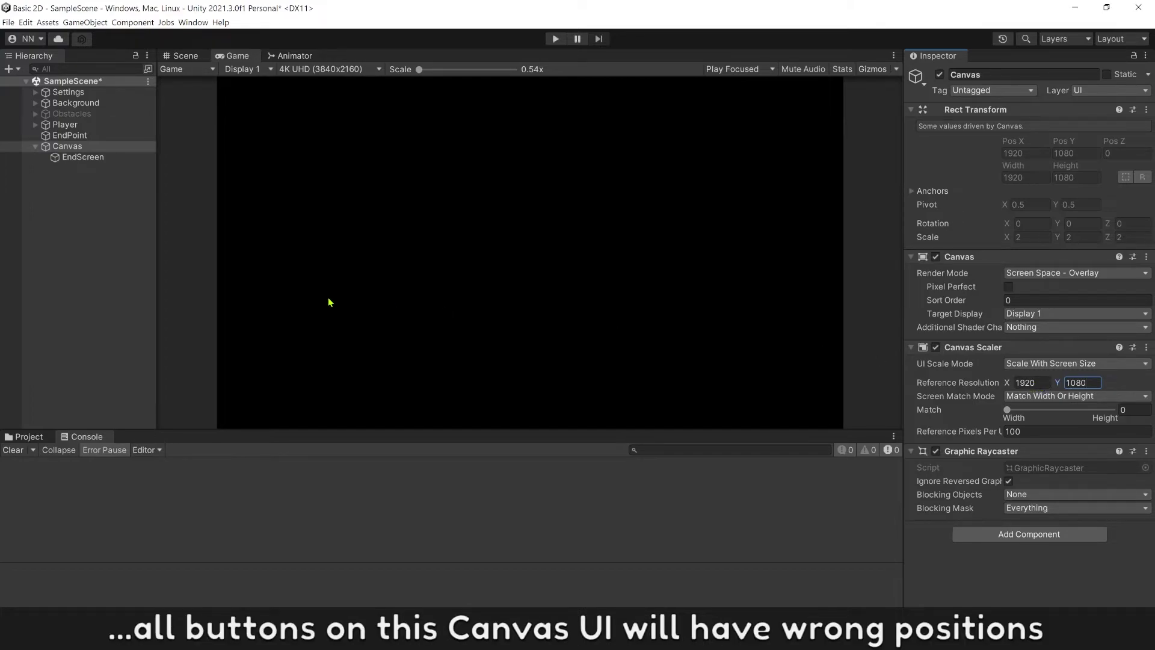
Toggle EndScreen's active state off and on to compare views, leaving it enabled.
left_click(73, 253)
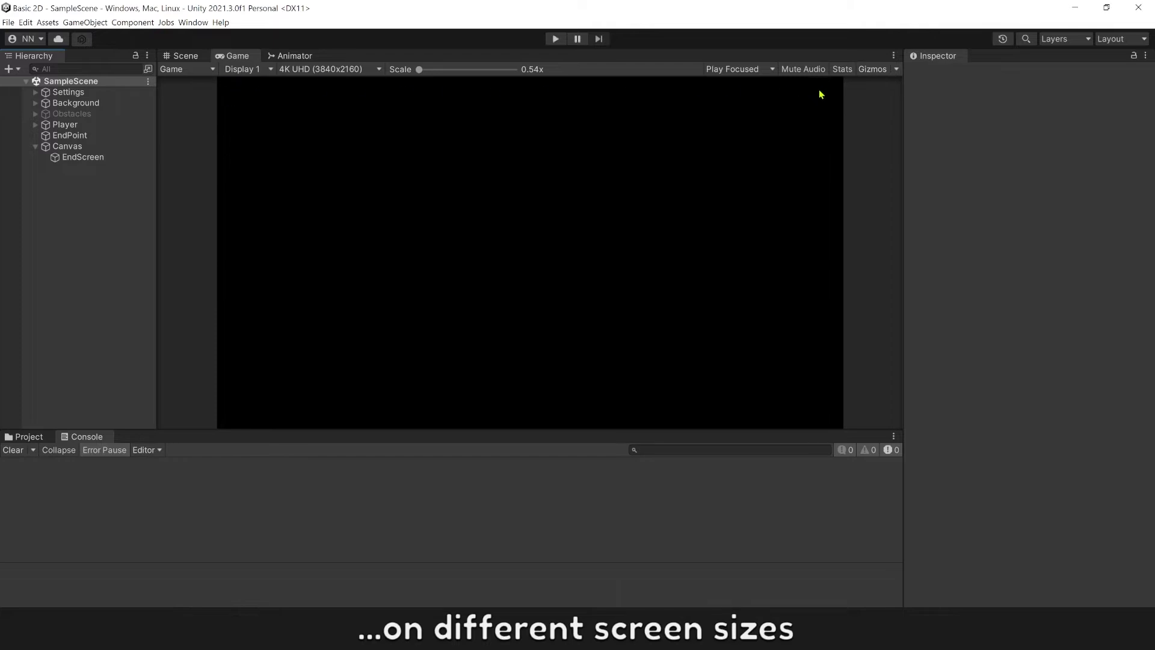
left_click(99, 157)
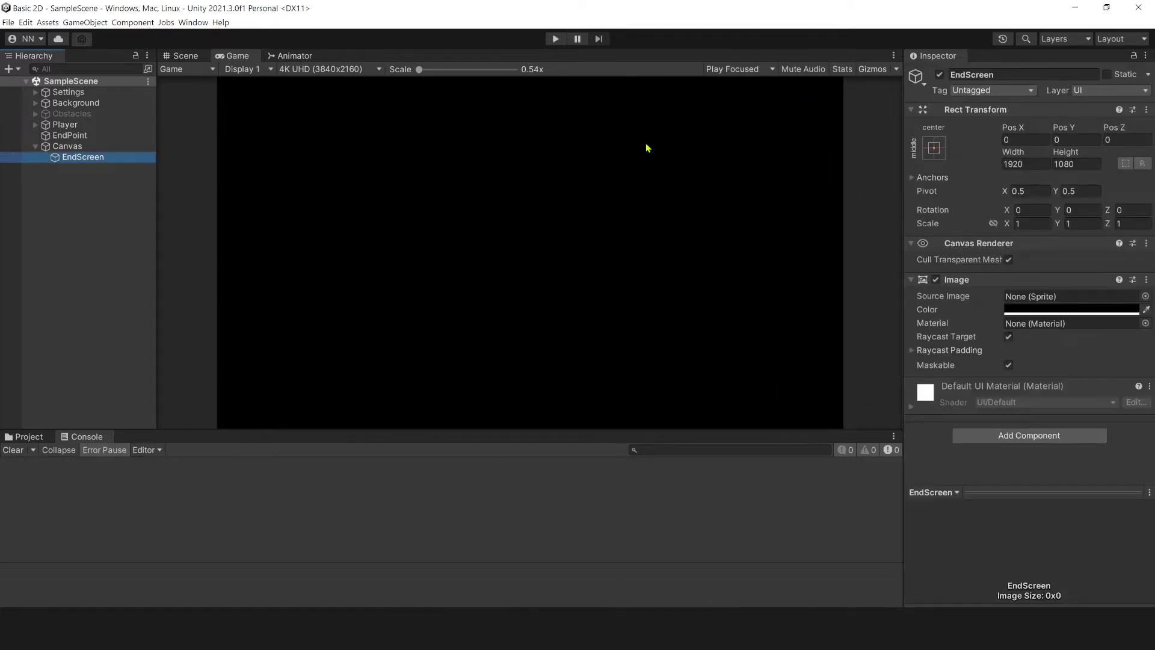
left_click(940, 76)
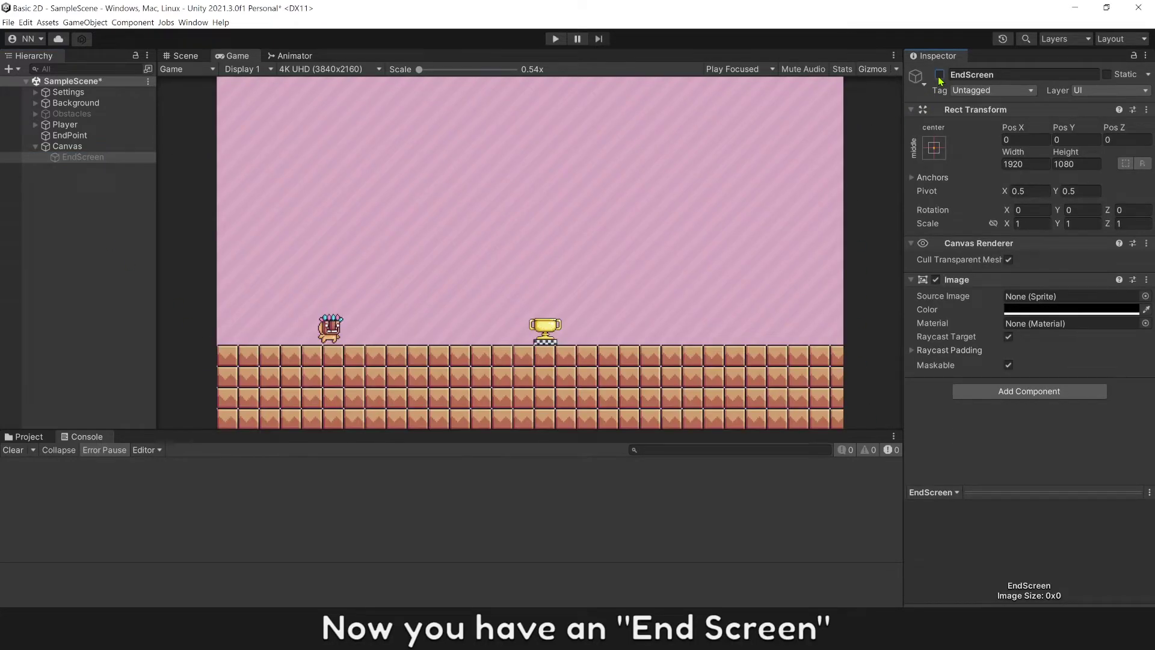
left_click(939, 76)
left_click(940, 76)
left_click(939, 75)
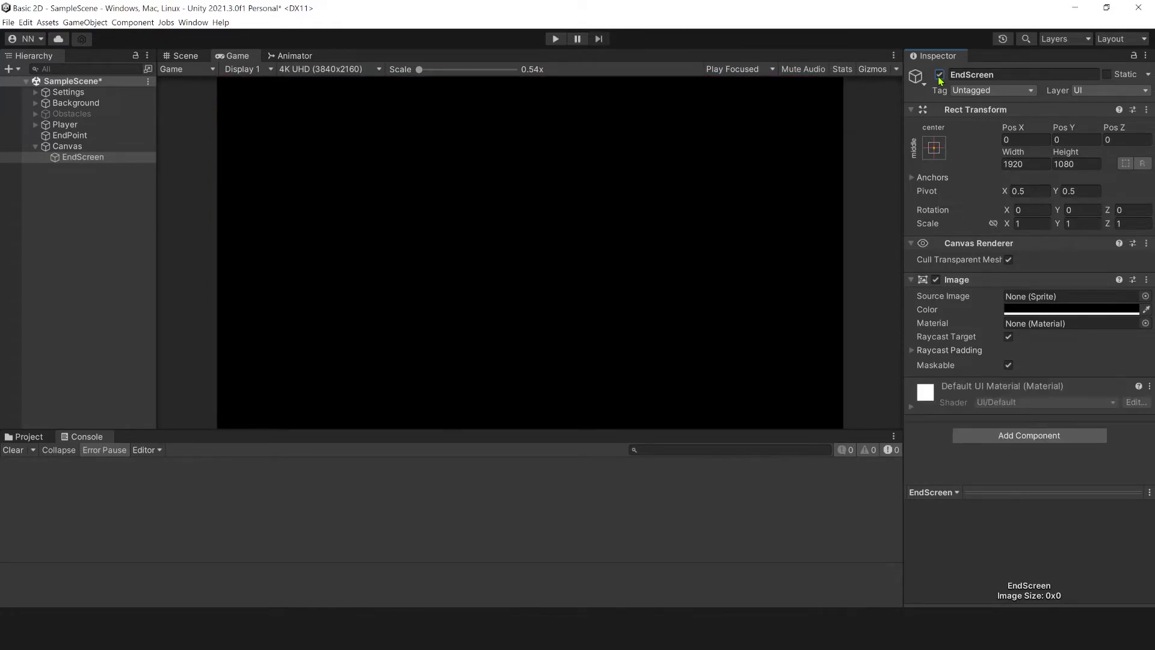
Create a legacy UI Text under Canvas named Message.
left_click(57, 203)
right_click(63, 198)
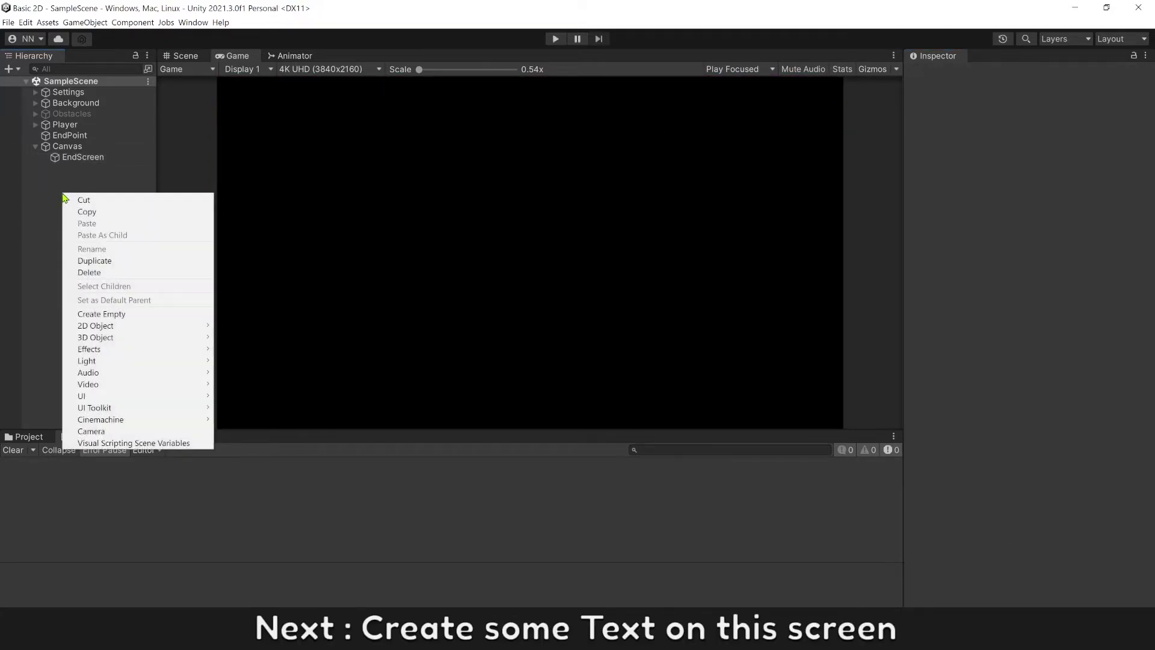
mouse_move(108, 398)
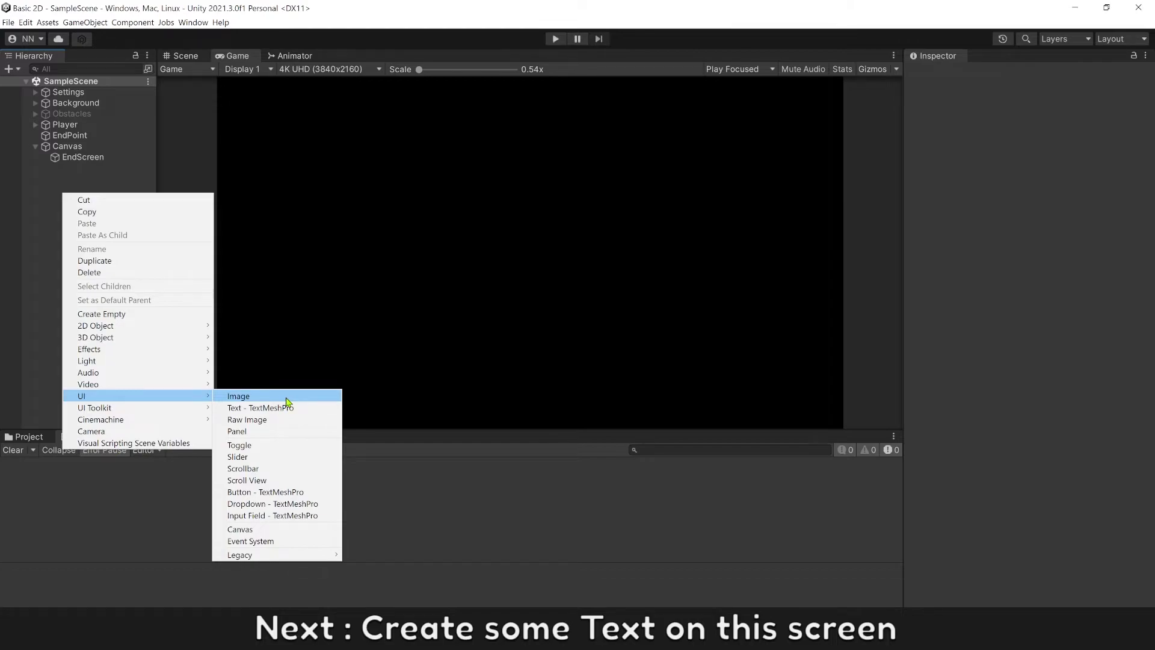
mouse_move(319, 554)
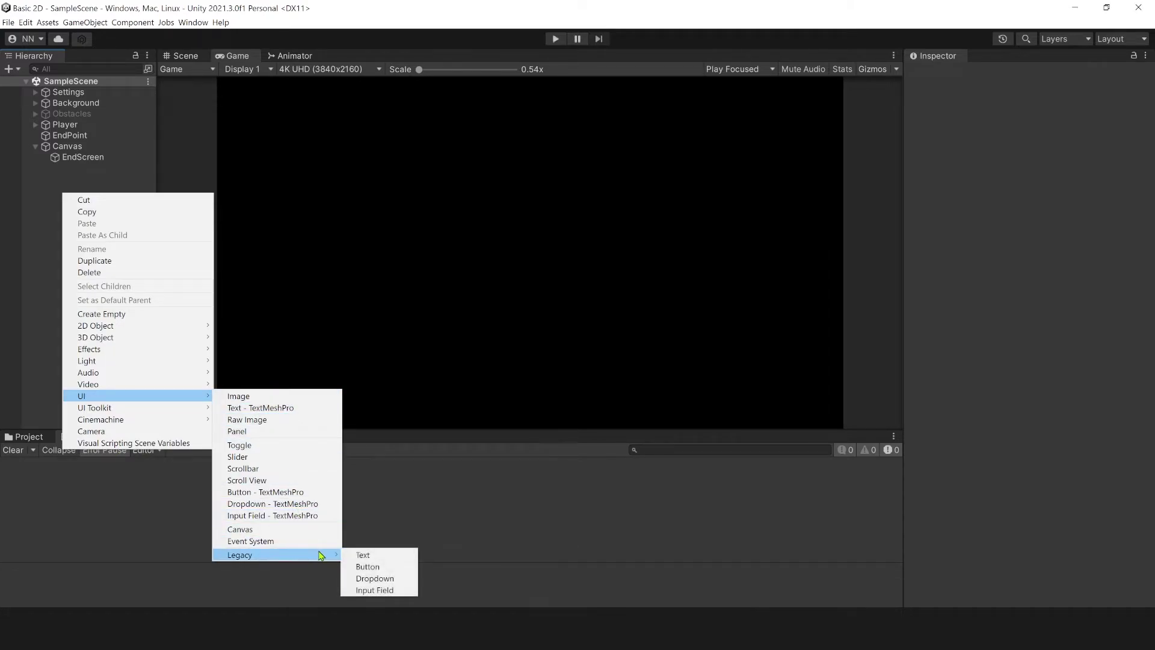
left_click(370, 556)
type("Messa")
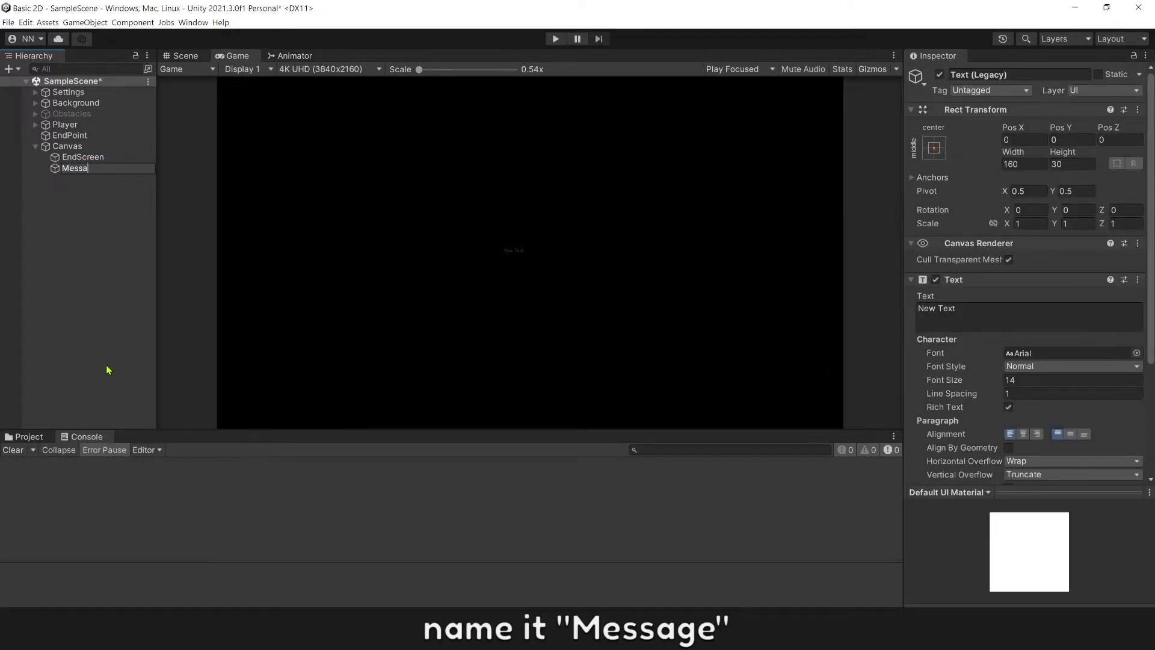
type("ge")
key("Return")
Size the Message box 1000×200 and centre its text horizontally and vertically.
left_click_drag(962, 381, 973, 383)
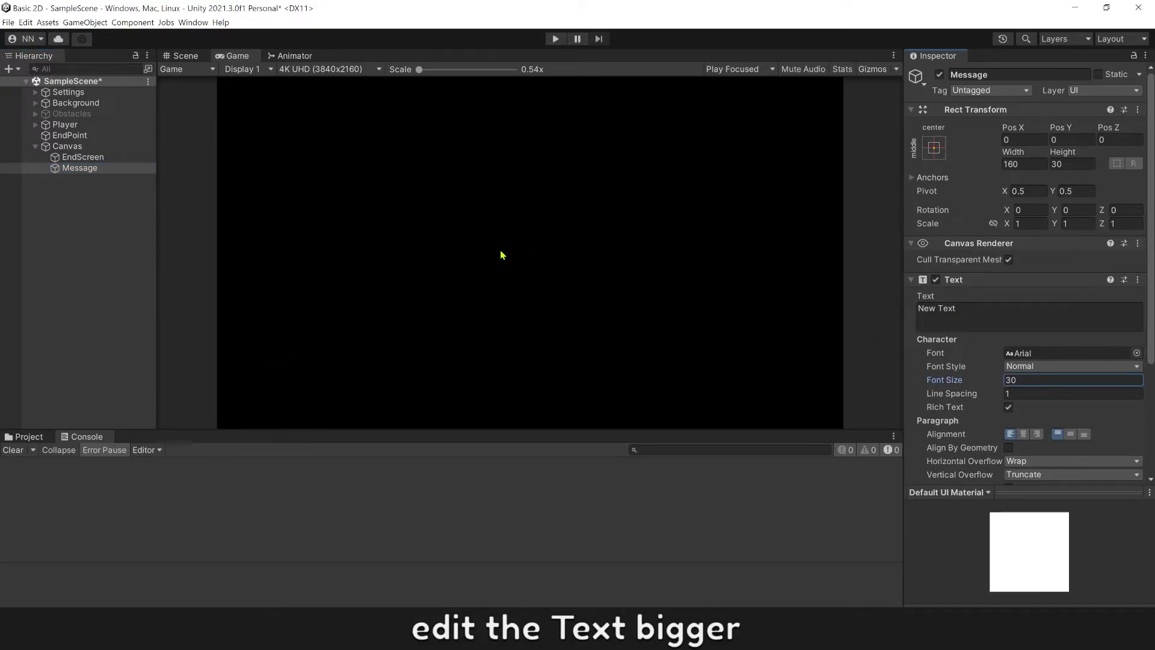
left_click(1070, 163)
type("100")
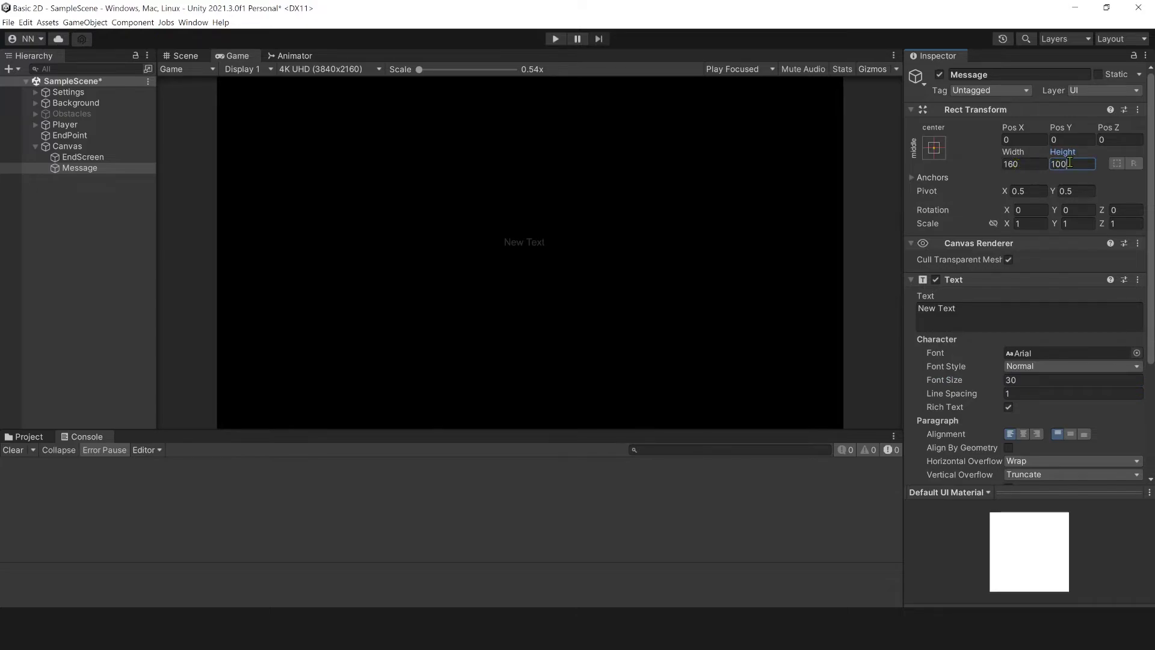
key("Return")
type("200")
left_click(1031, 163)
type("1000")
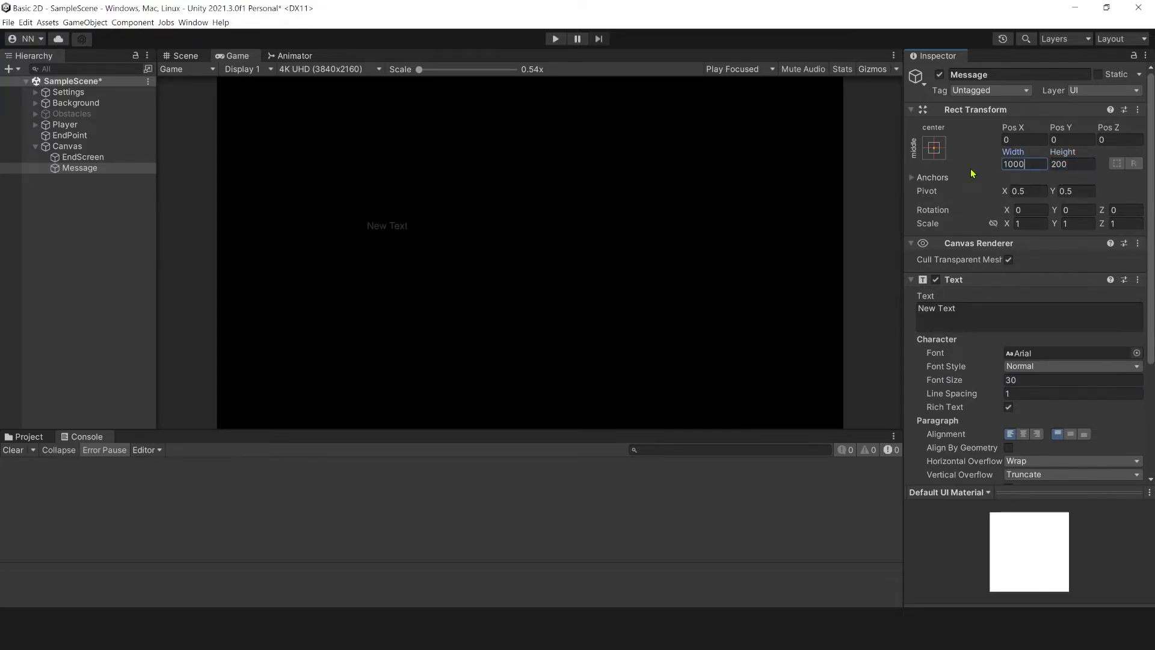
left_click(1023, 433)
left_click(1070, 434)
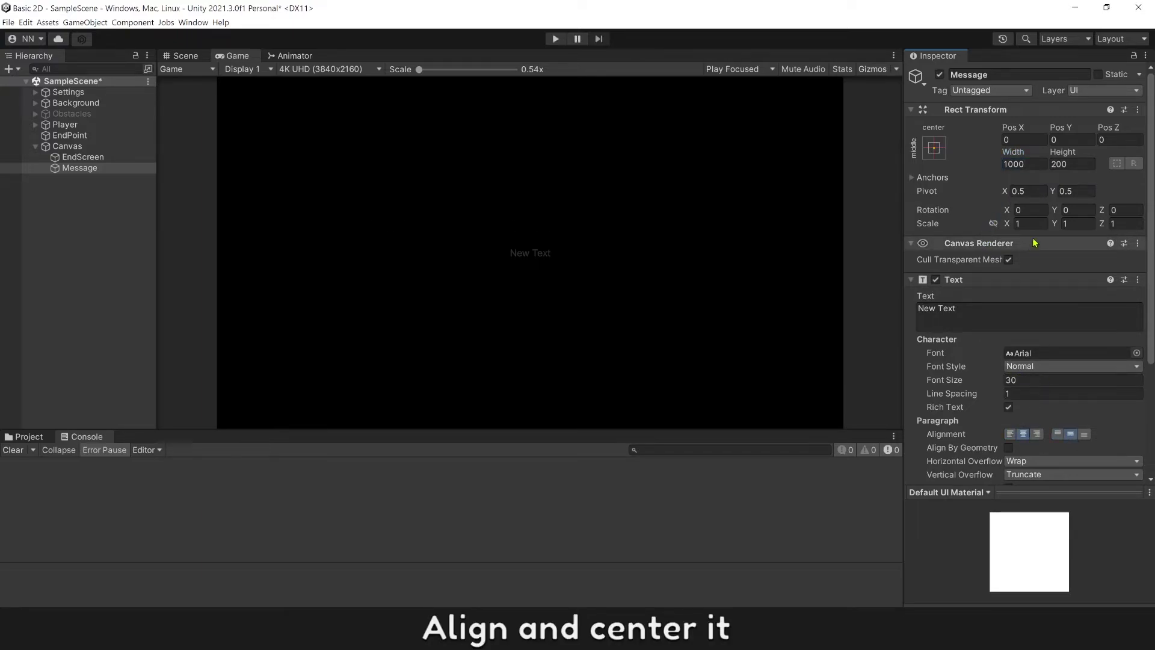
left_click_drag(1060, 128, 1083, 120)
left_click_drag(575, 186, 575, 178)
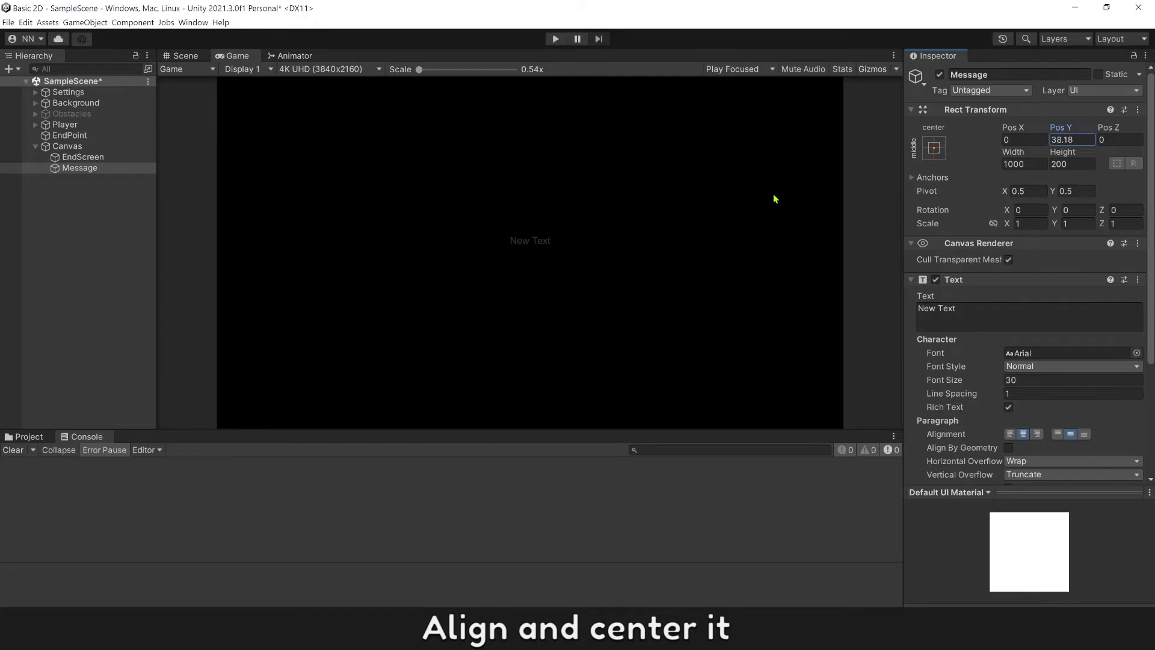
Set the Message font size to 55, colour white, and text 'Level is completed !'.
left_click(958, 380)
scroll(958, 391, "down", 3)
scroll(959, 407, "down", 1)
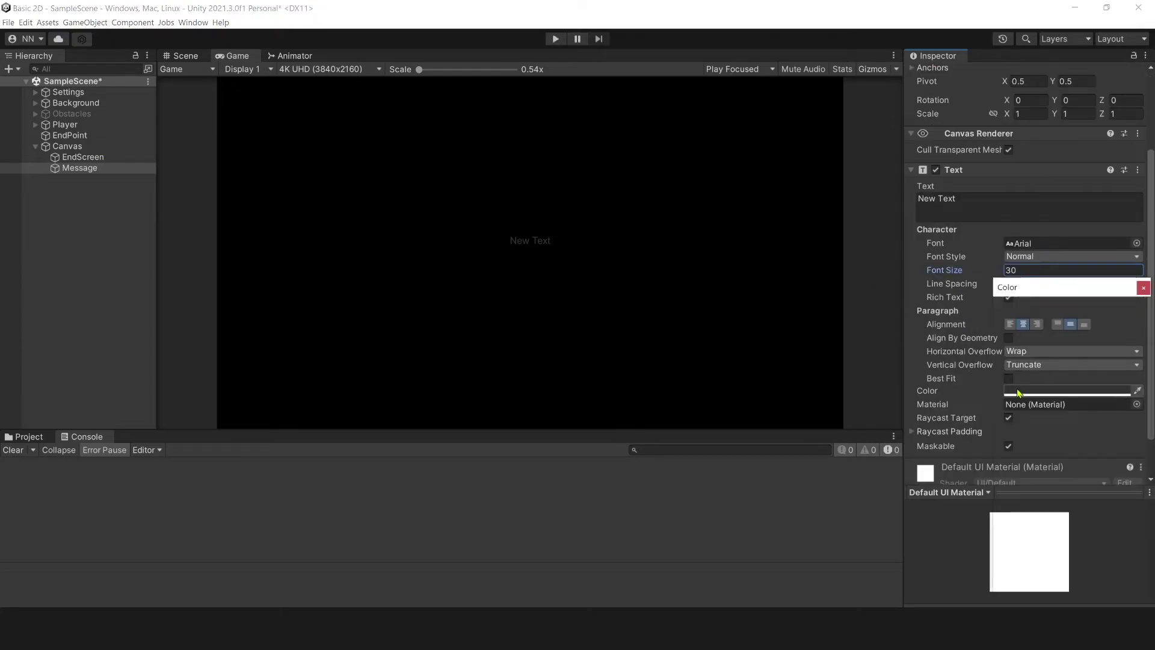
left_click(1066, 391)
left_click_drag(1077, 391, 970, 271)
left_click(953, 272)
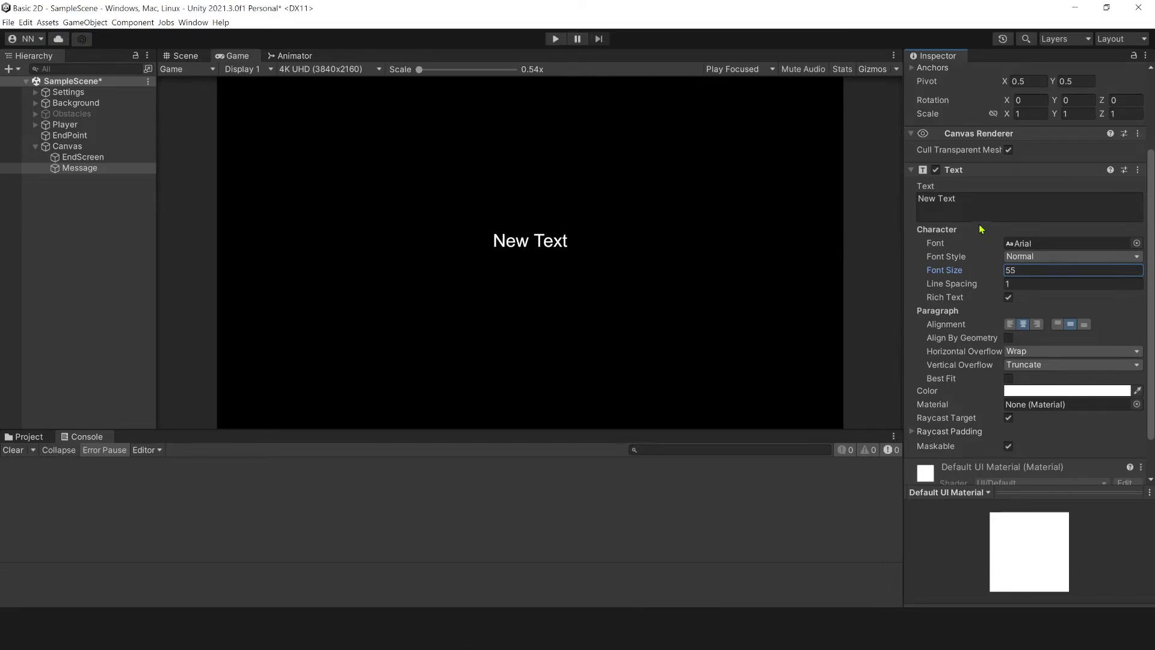
key("shift+Tab")
type("Level ")
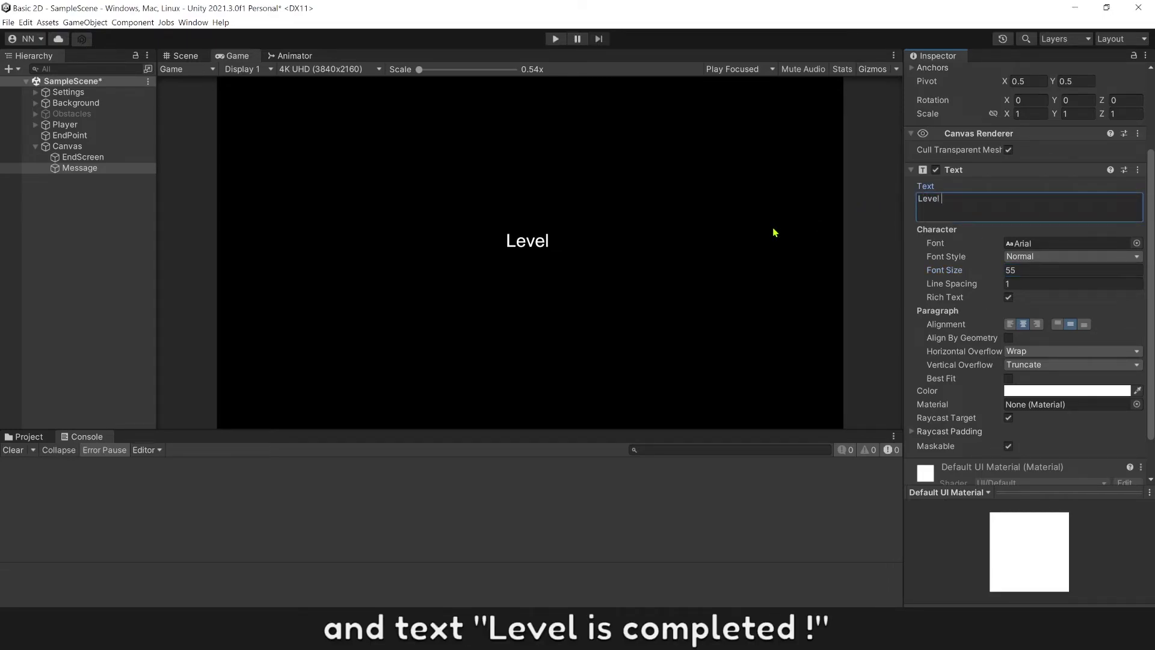
type("is completed")
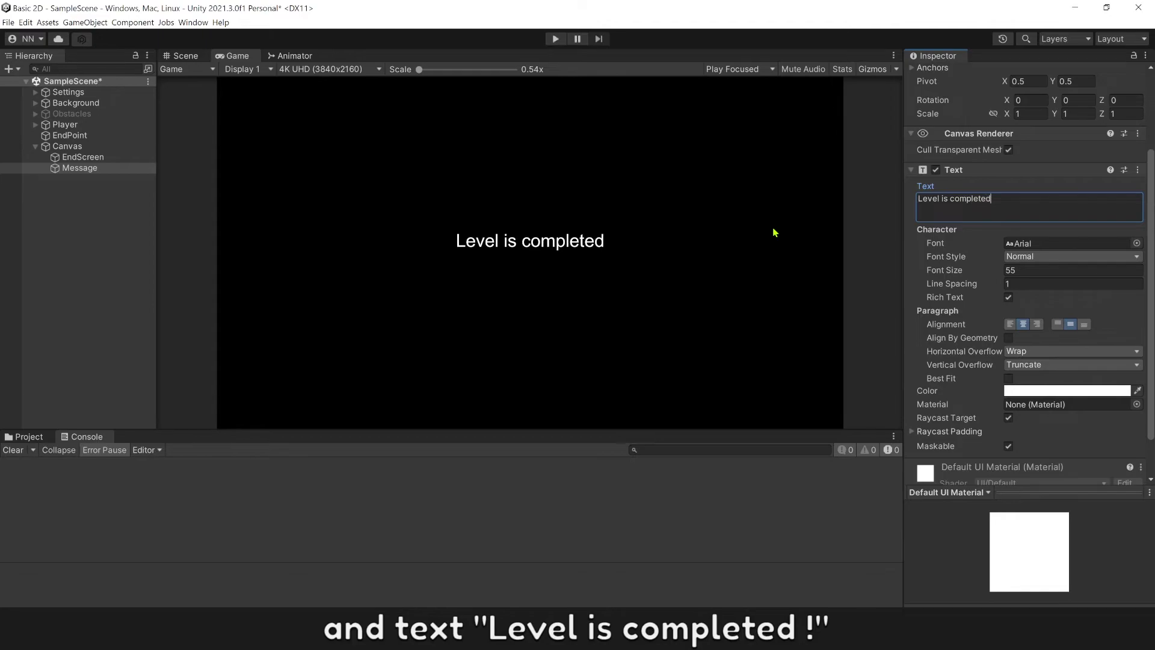
type(" !")
Save the scene, make Message a child of EndScreen, and deactivate EndScreen.
key("ctrl+s")
left_click(78, 181)
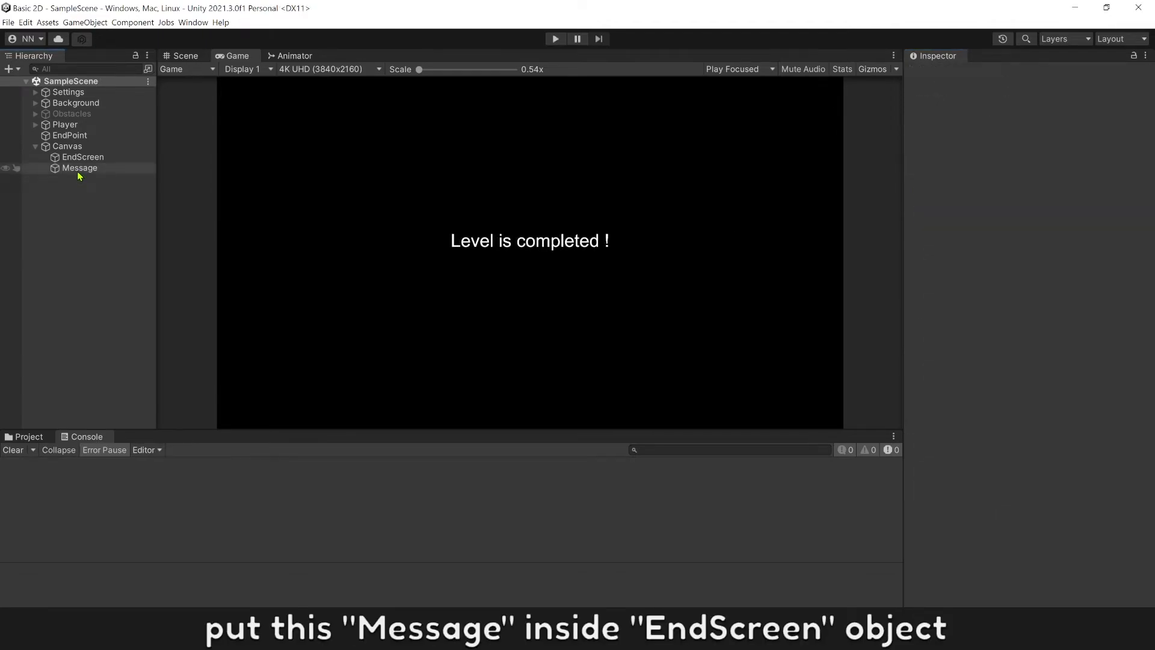
left_click_drag(77, 171, 78, 158)
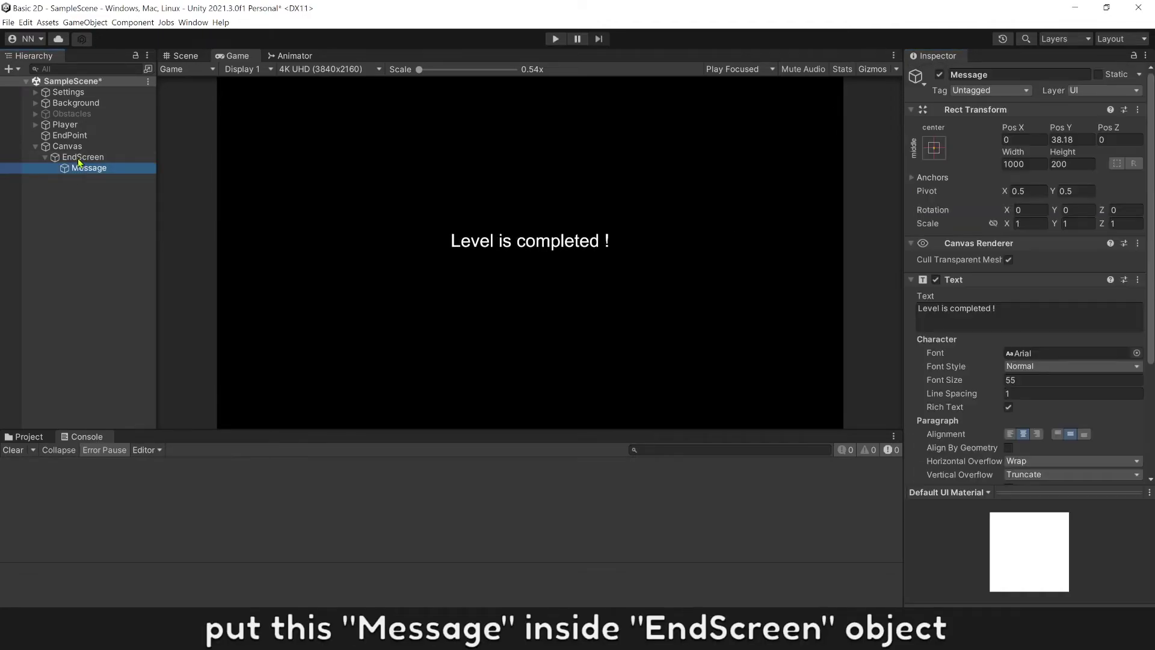
left_click(78, 173)
left_click(83, 157)
left_click(940, 75)
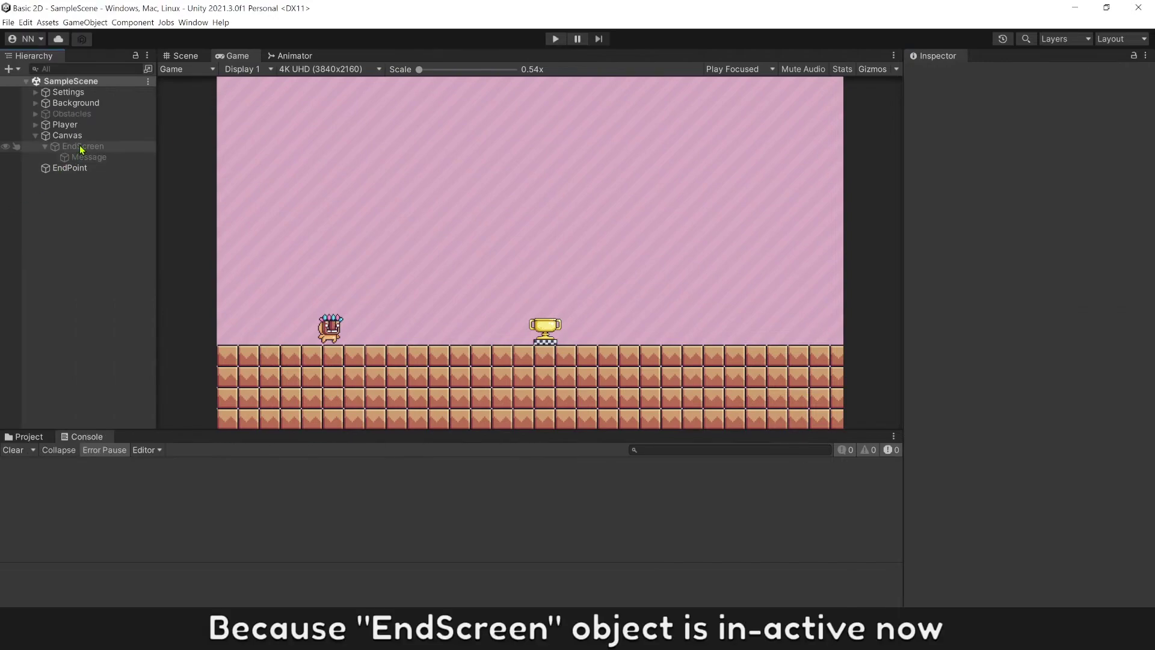
left_click(83, 146)
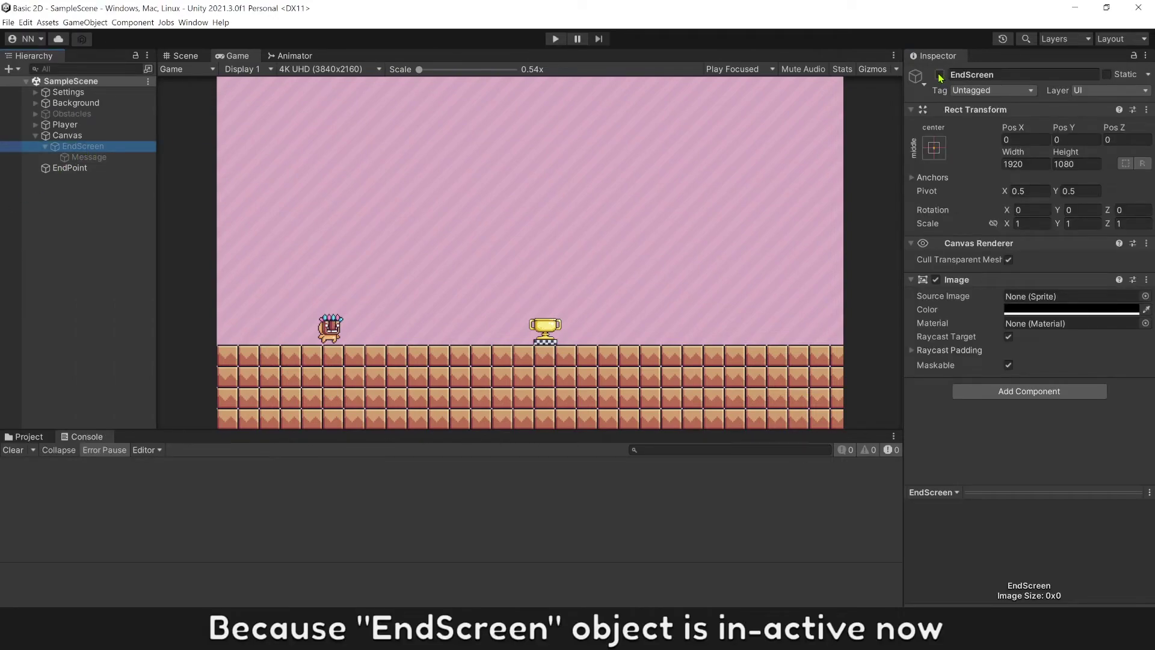
Add an 'EndScreen Object' Game Object variable to EndPoint, with the EndScreen object as its value.
left_click(90, 168)
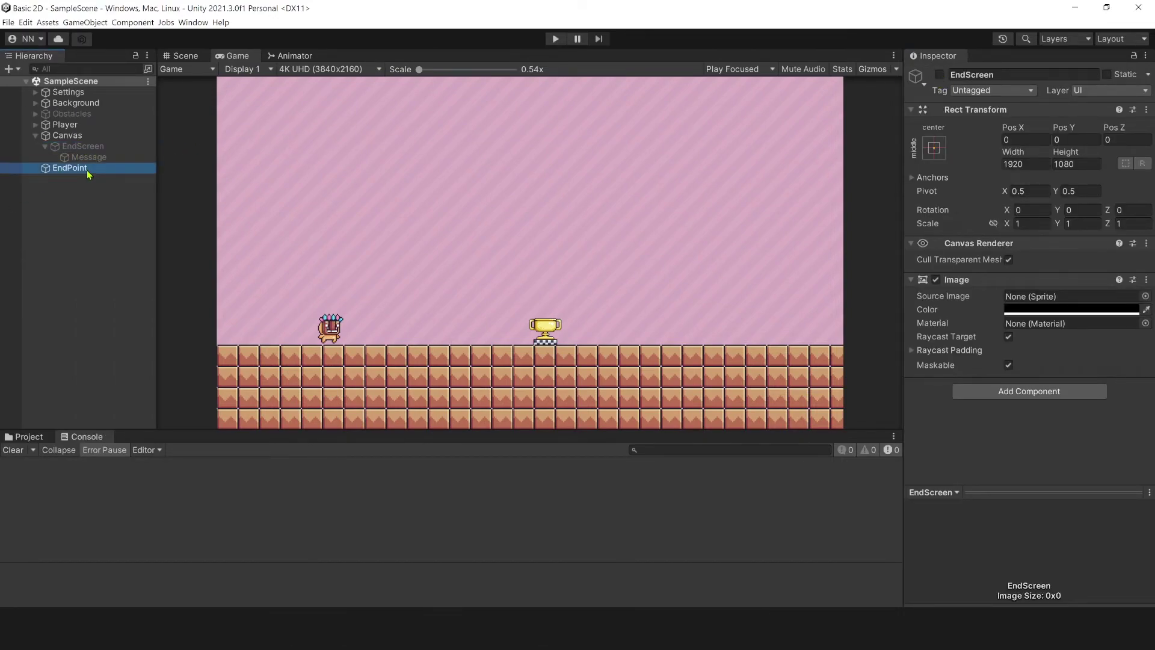
left_click(980, 366)
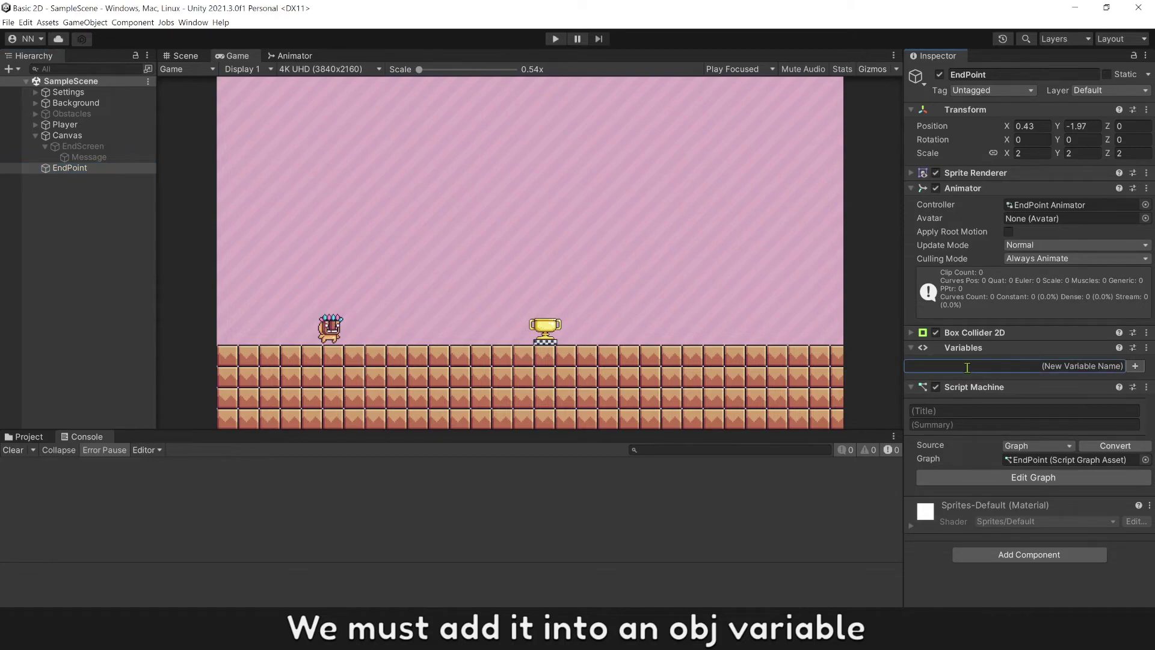
type("EndScreen")
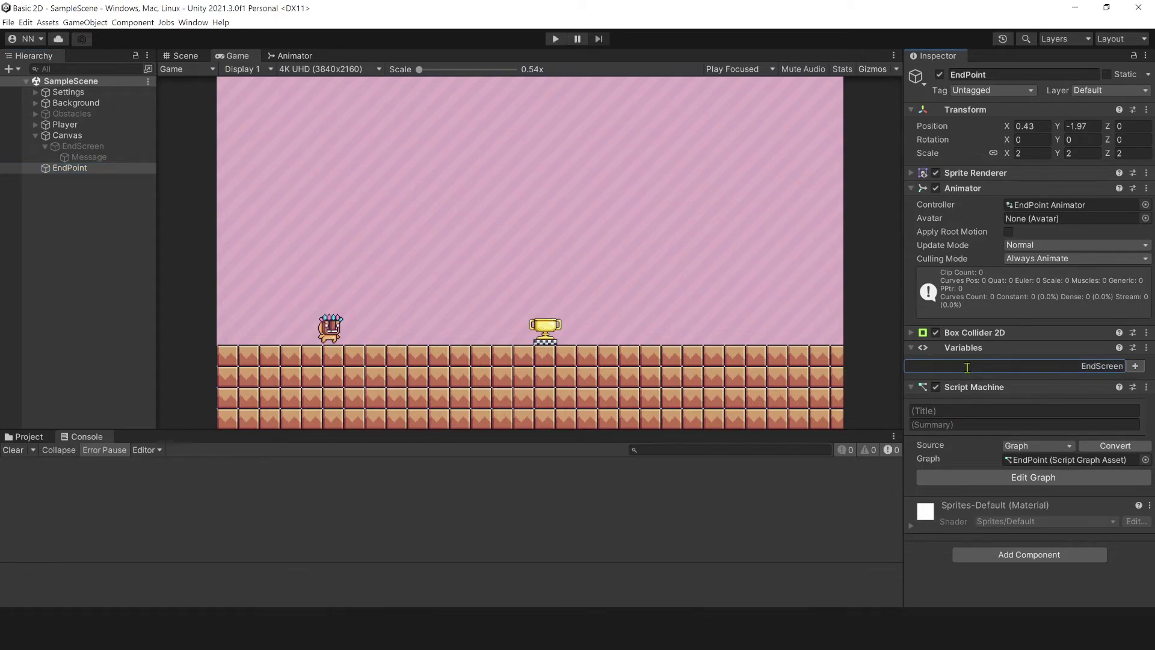
type(" Object")
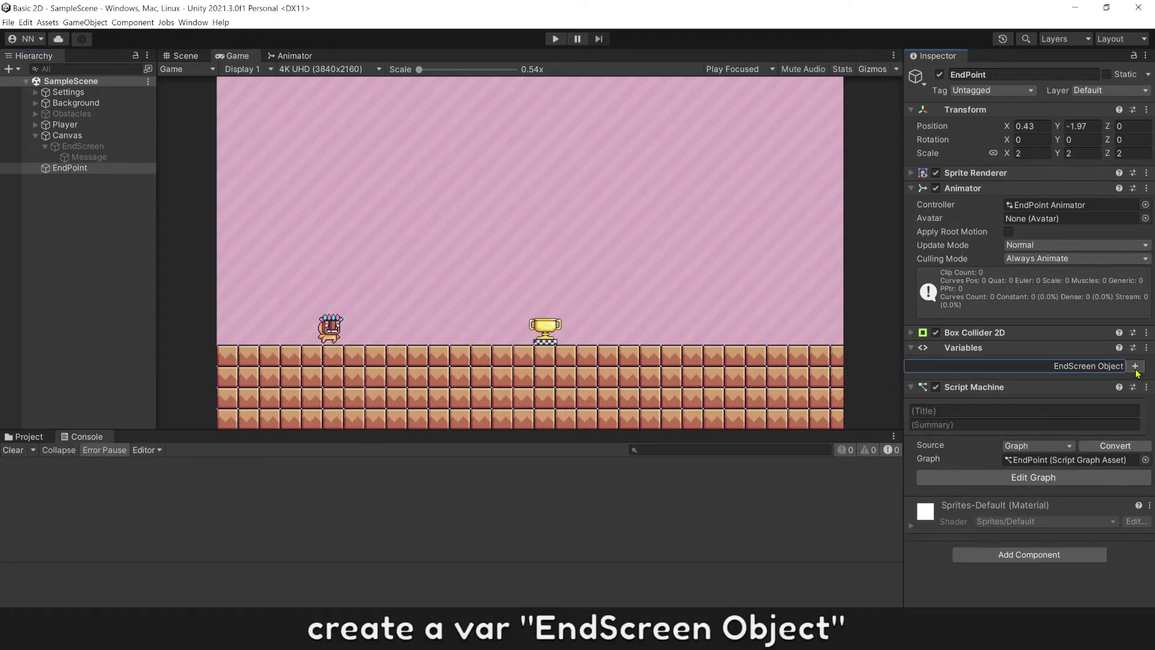
left_click(1135, 367)
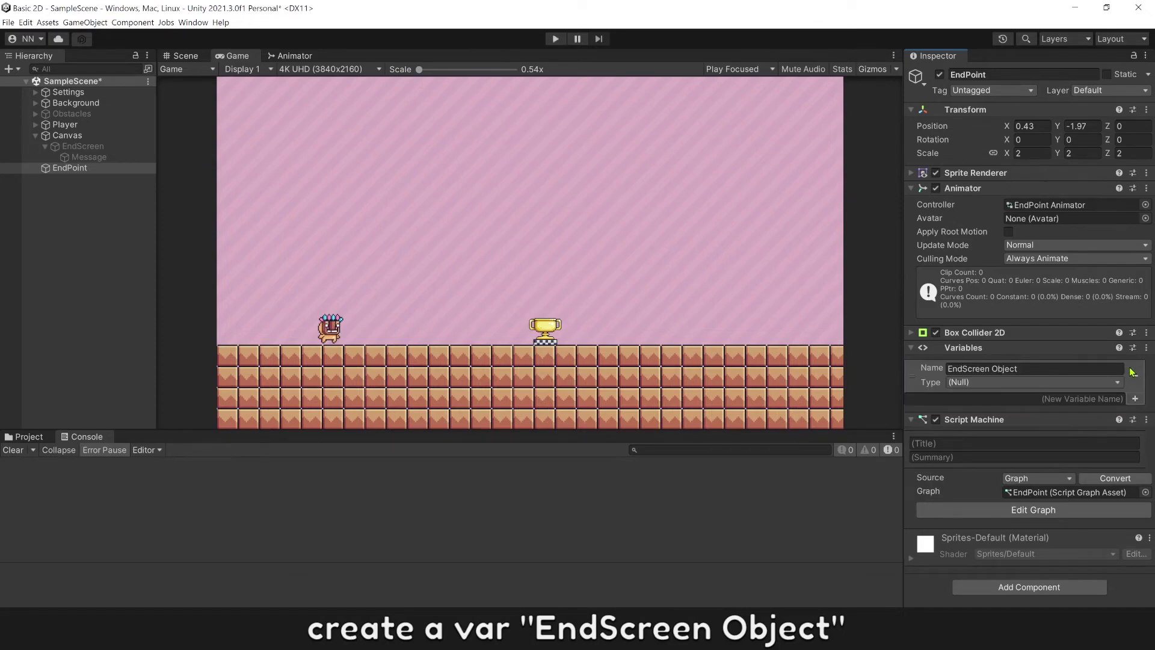
left_click(1078, 382)
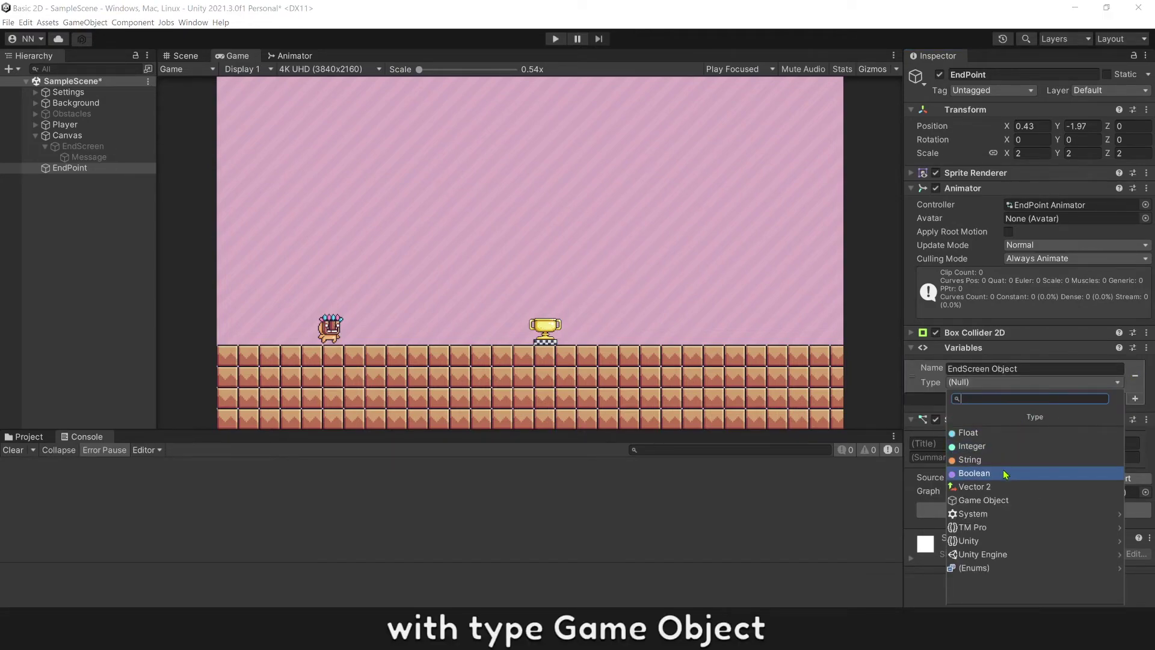
left_click(992, 502)
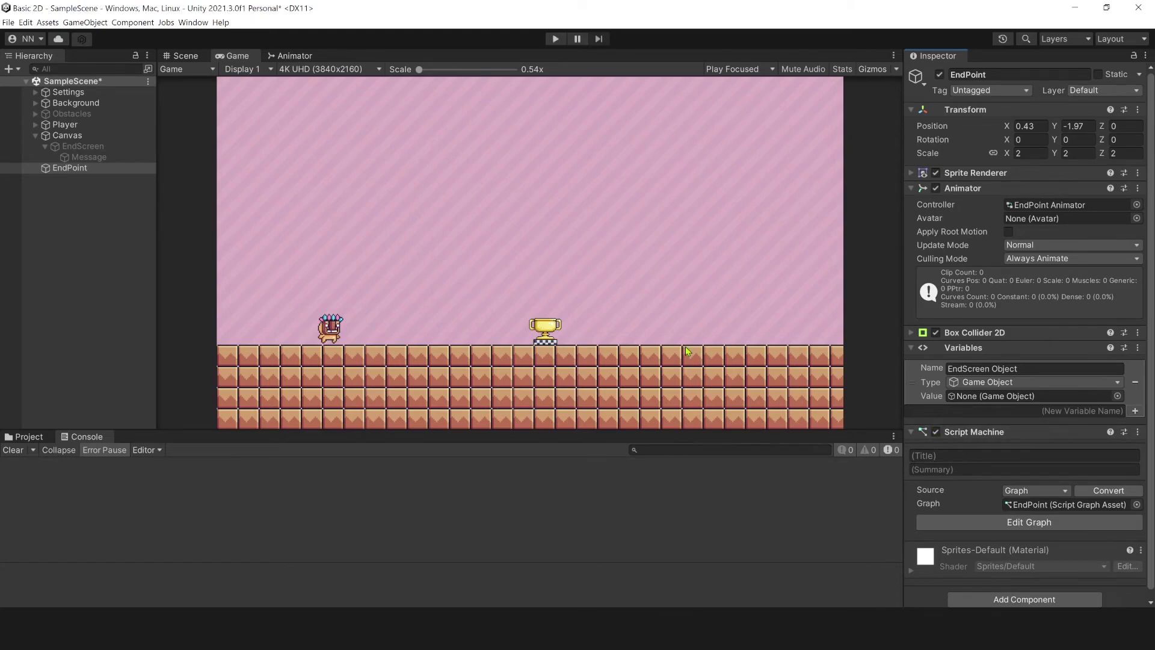
left_click_drag(83, 146, 1002, 396)
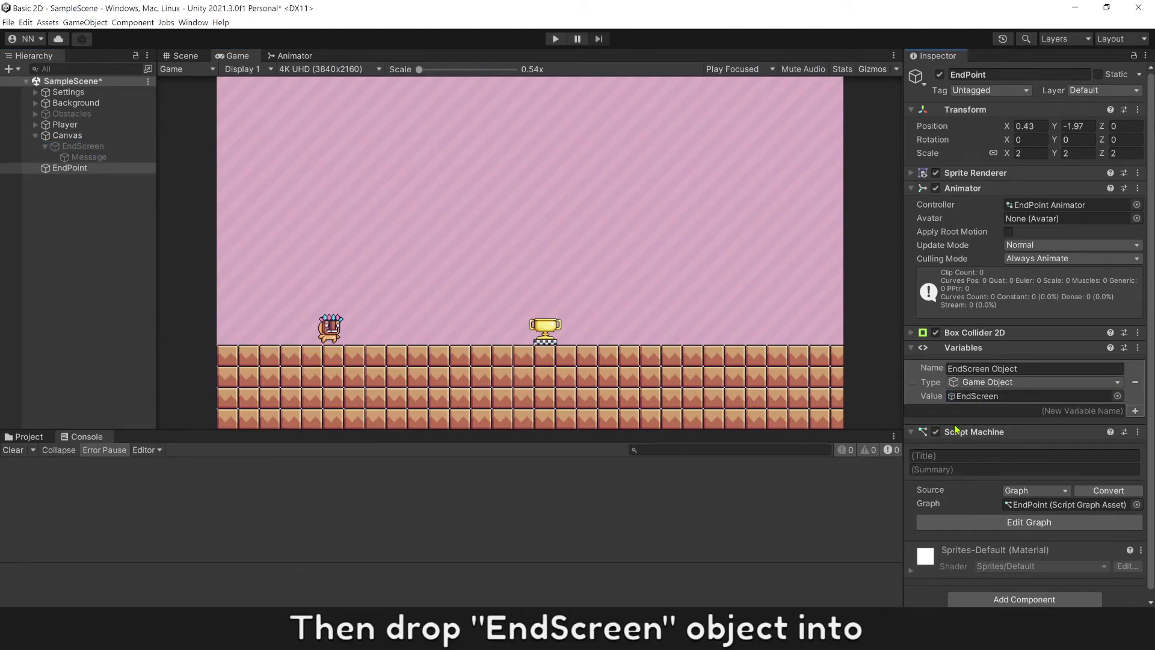
In EndPoint's script graph, add a Get Variable node for the EndScreen Object variable.
left_click(986, 523)
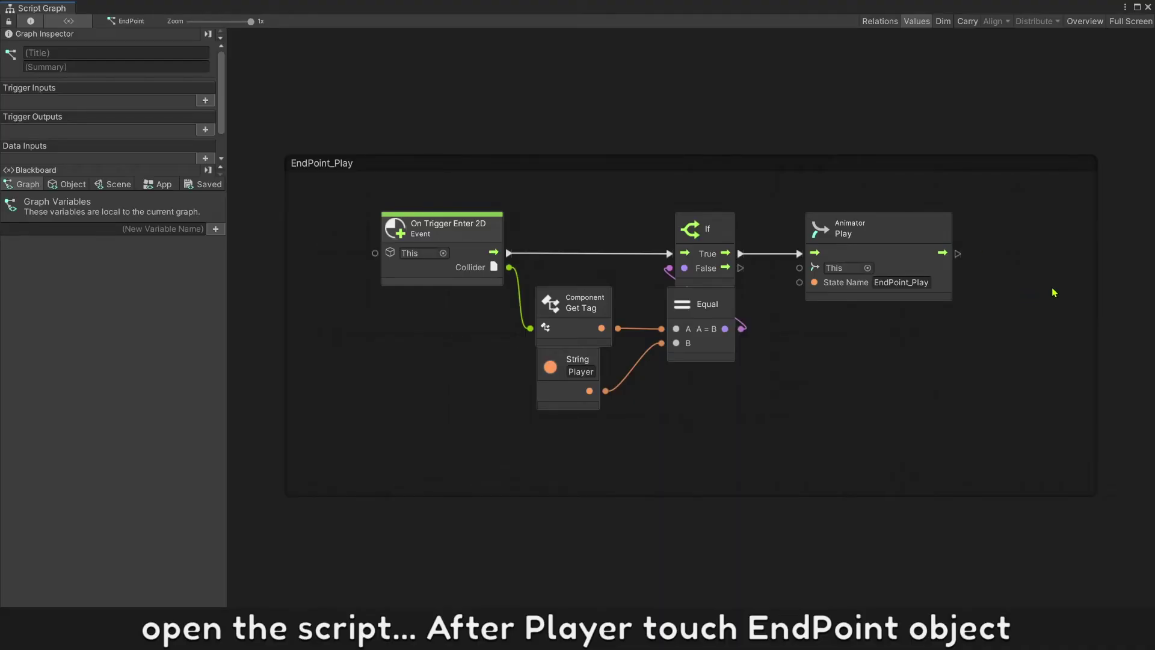
middle_click_drag(1043, 282, 721, 266)
left_click(68, 185)
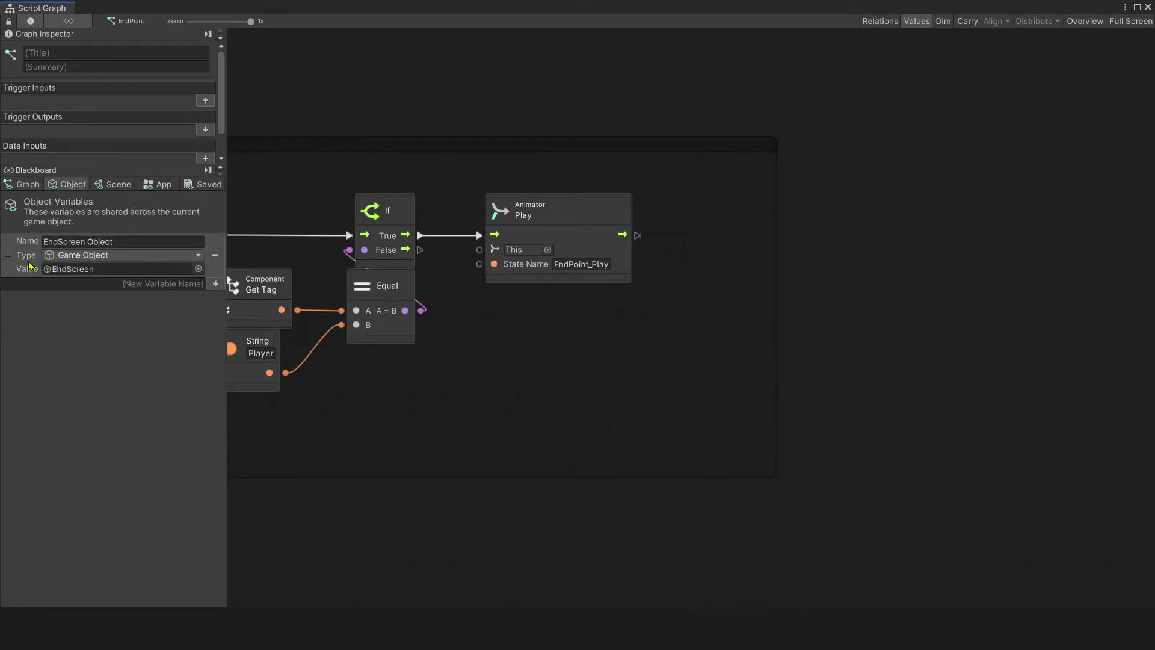
left_click_drag(28, 262, 694, 340)
Add a Game Object Set Active node after Animator Play, targeting the EndScreen Object variable.
right_click(715, 255)
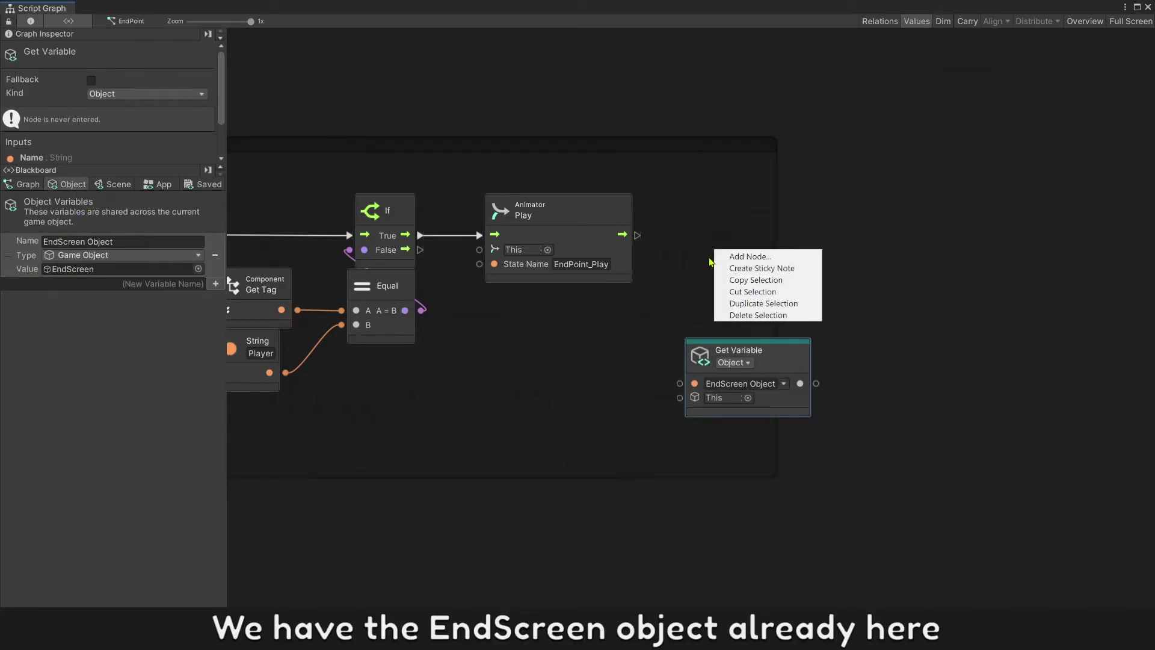
left_click(724, 255)
type("game ")
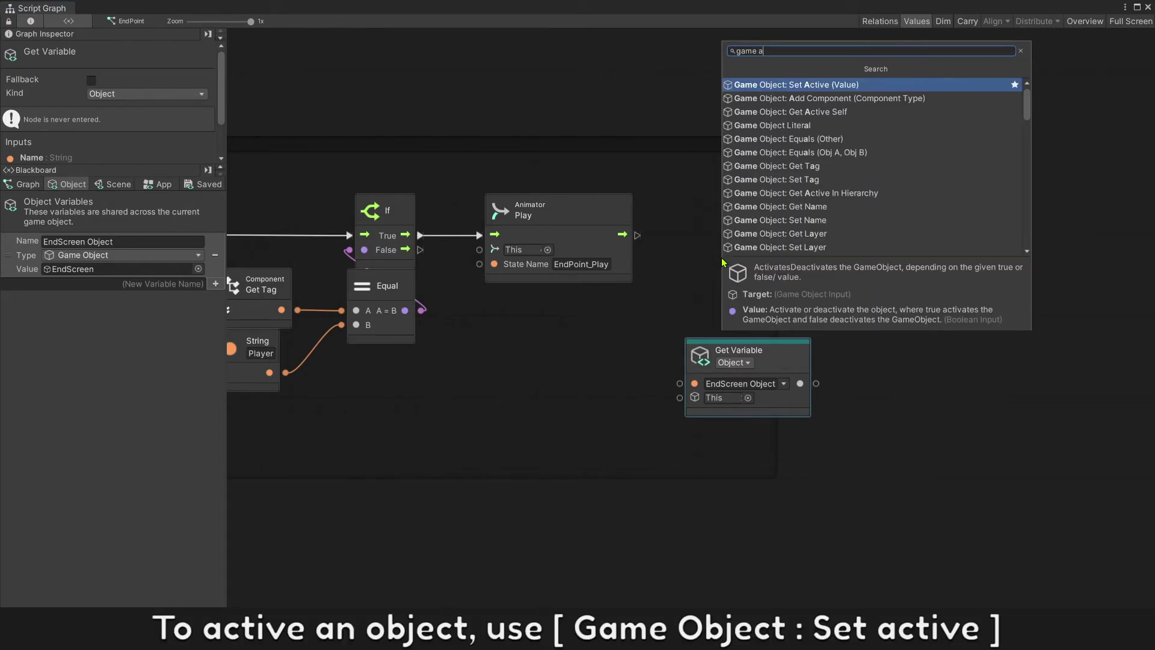
type("active")
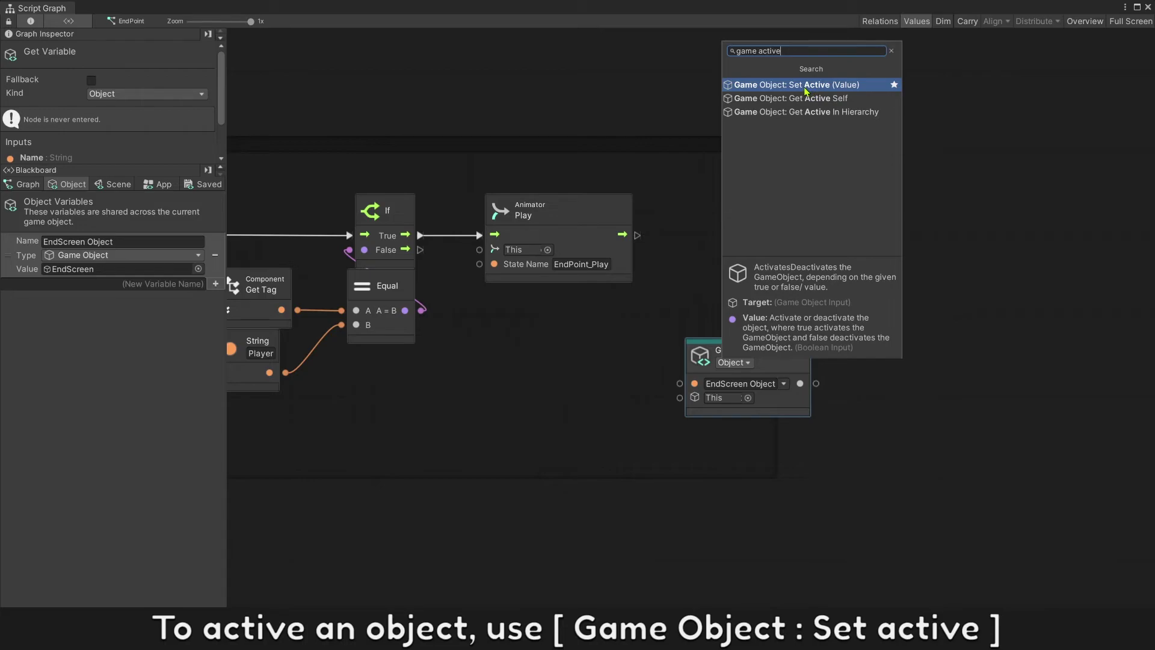
left_click(806, 90)
left_click_drag(768, 282, 757, 229)
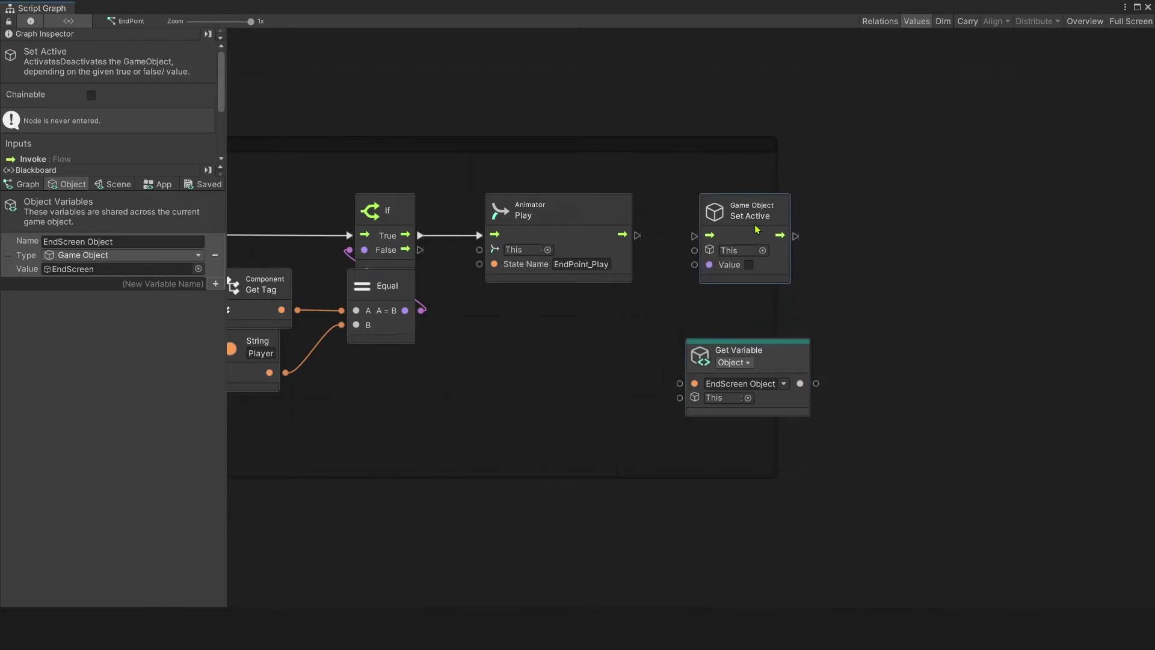
left_click_drag(639, 236, 694, 235)
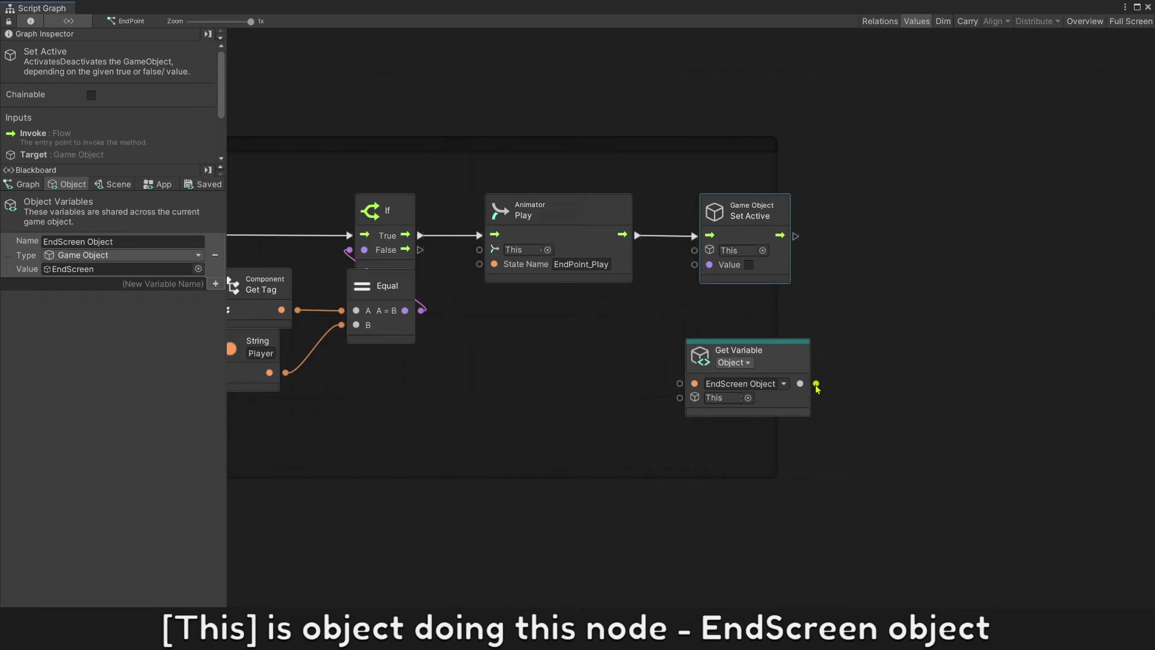
left_click_drag(816, 383, 694, 250)
left_click_drag(778, 364, 793, 311)
left_click(634, 328)
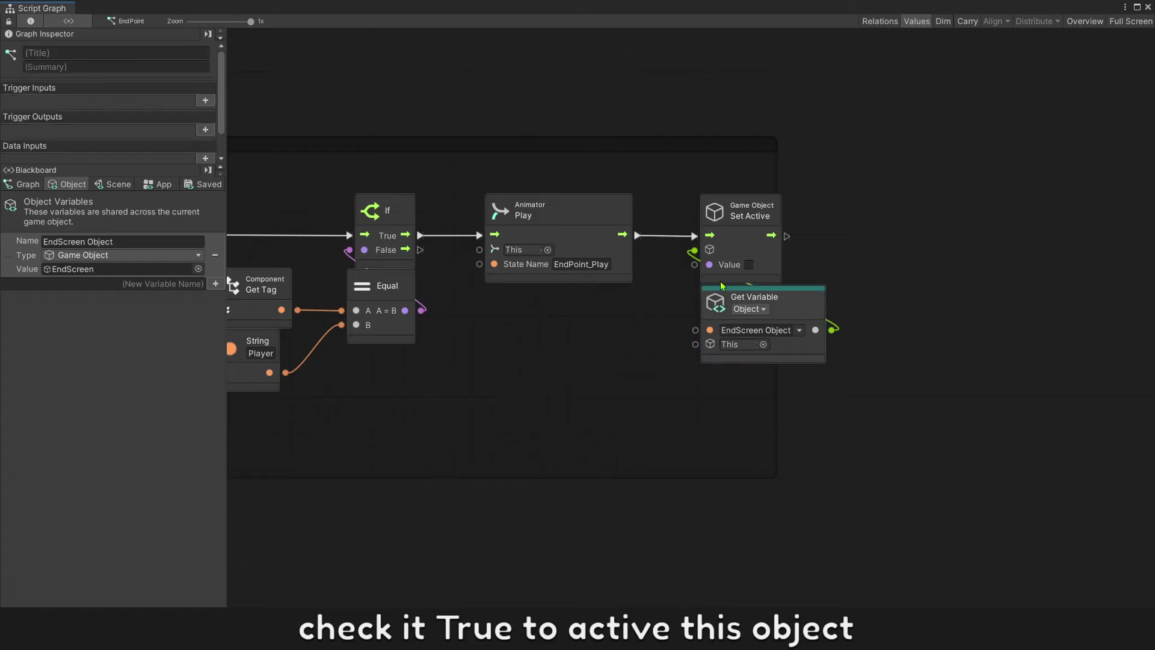
left_click(769, 197)
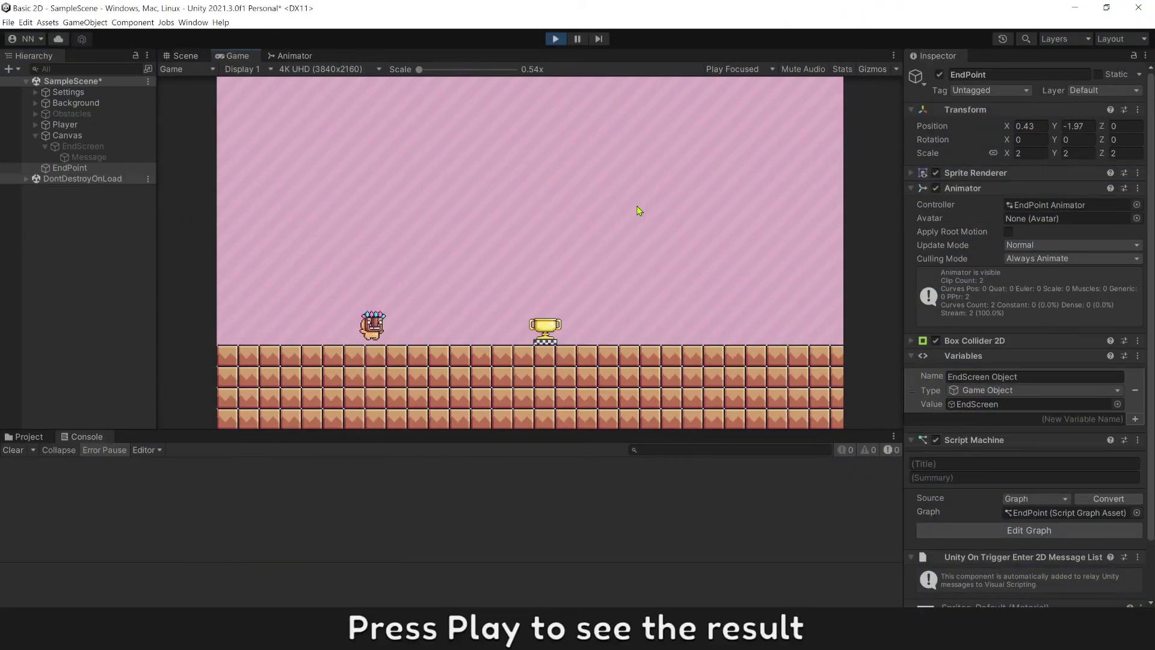
Shift the Set Active and Get Variable nodes to the right to make room.
key("Right")
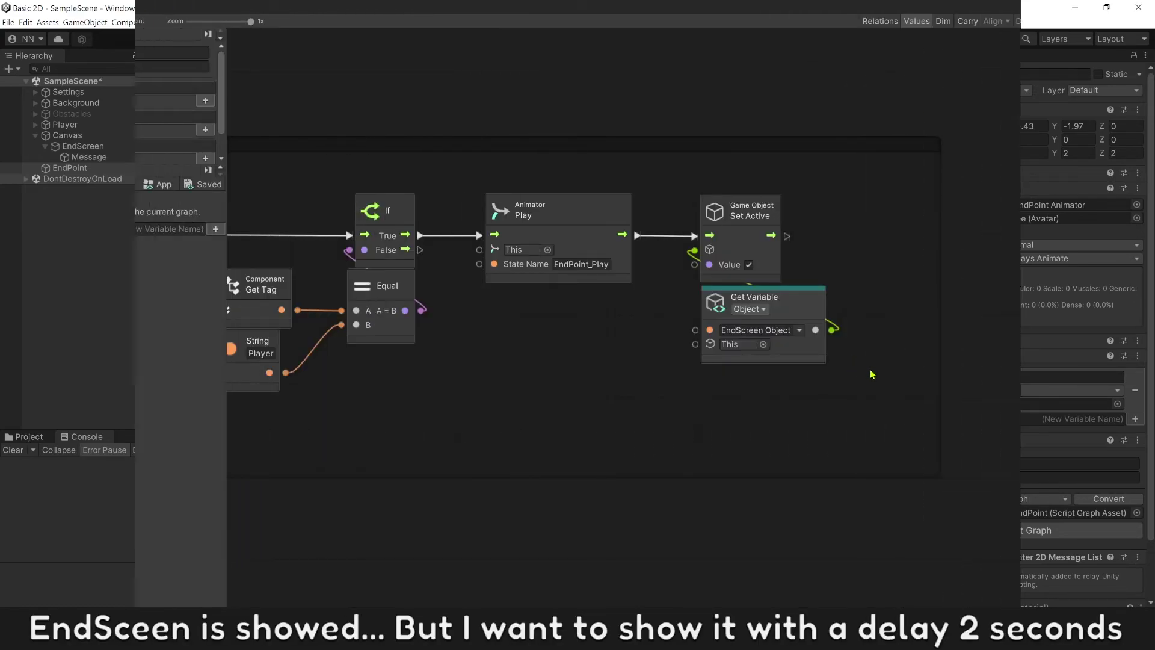
left_click(815, 307)
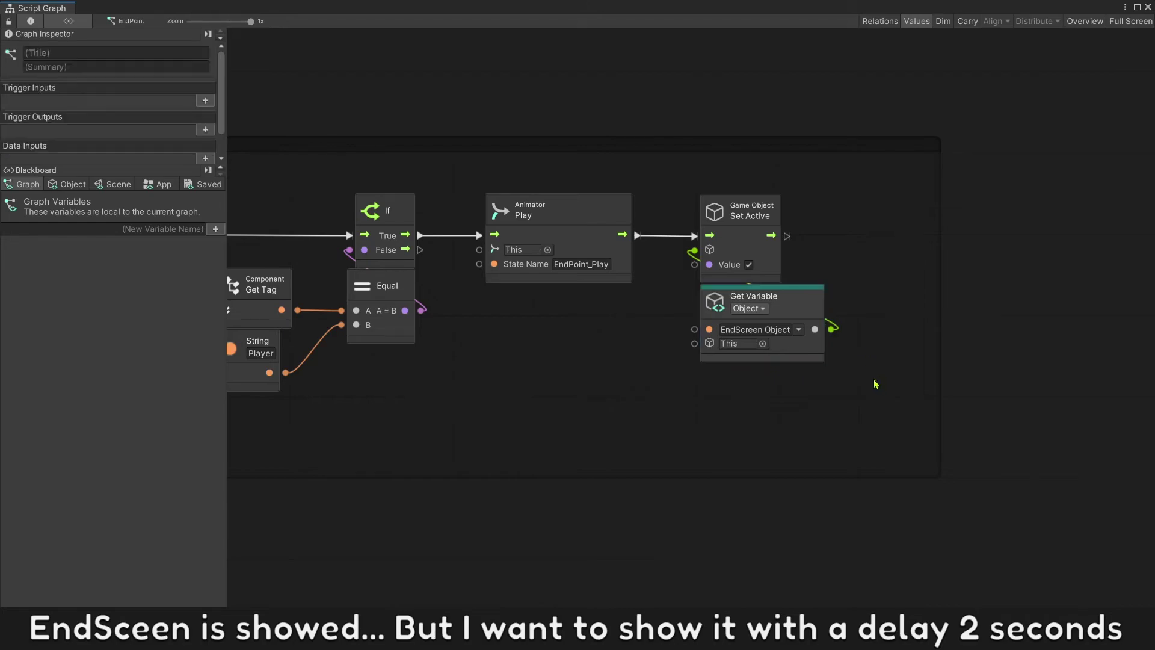
left_click_drag(876, 387, 700, 194)
left_click_drag(737, 244, 892, 244)
Insert a 2-second Timer after Animator Play whose Completed output triggers Set Active.
right_click(694, 304)
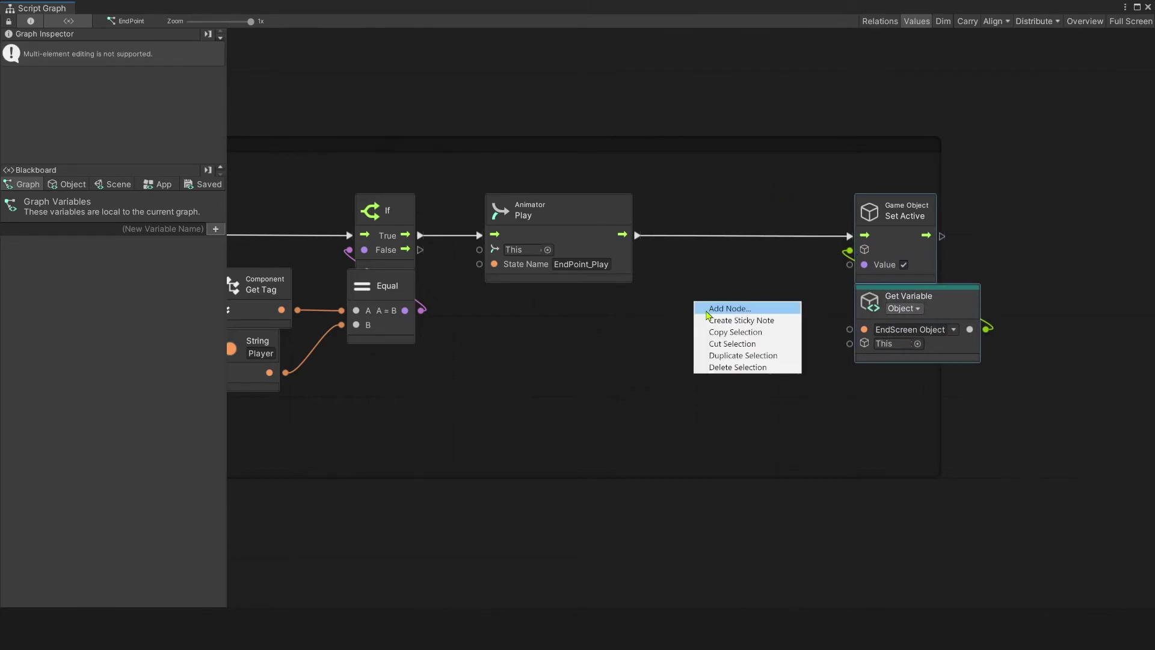
left_click(710, 307)
type("timer")
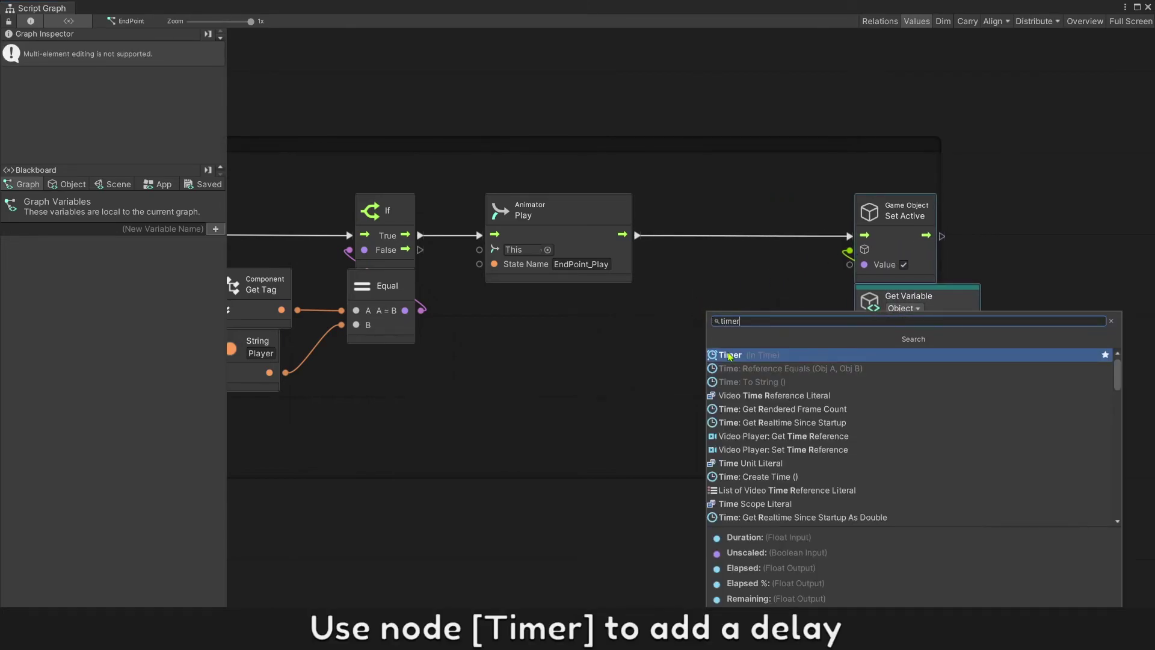
left_click(735, 356)
left_click_drag(740, 354, 719, 250)
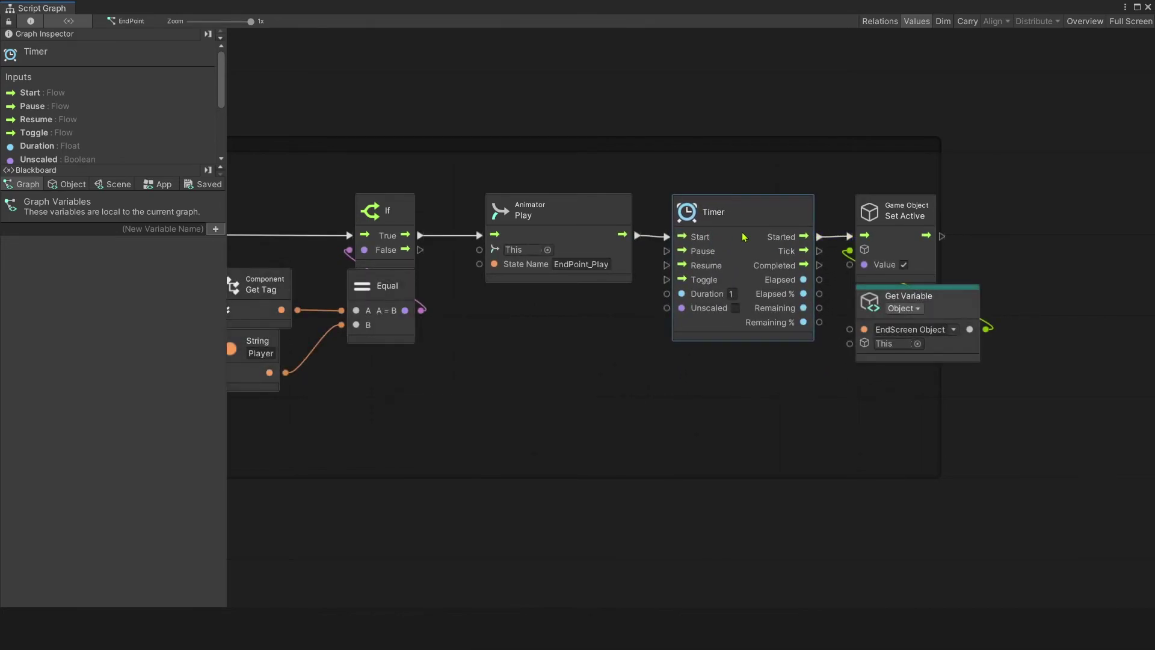
left_click_drag(819, 236, 849, 235)
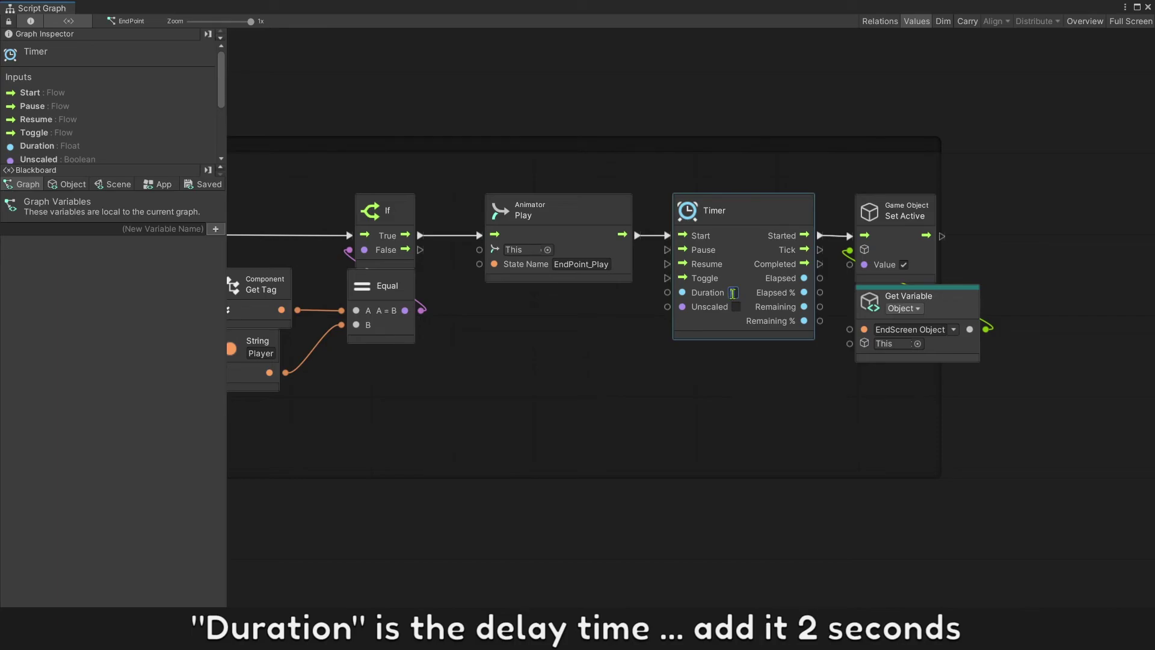
left_click(715, 374)
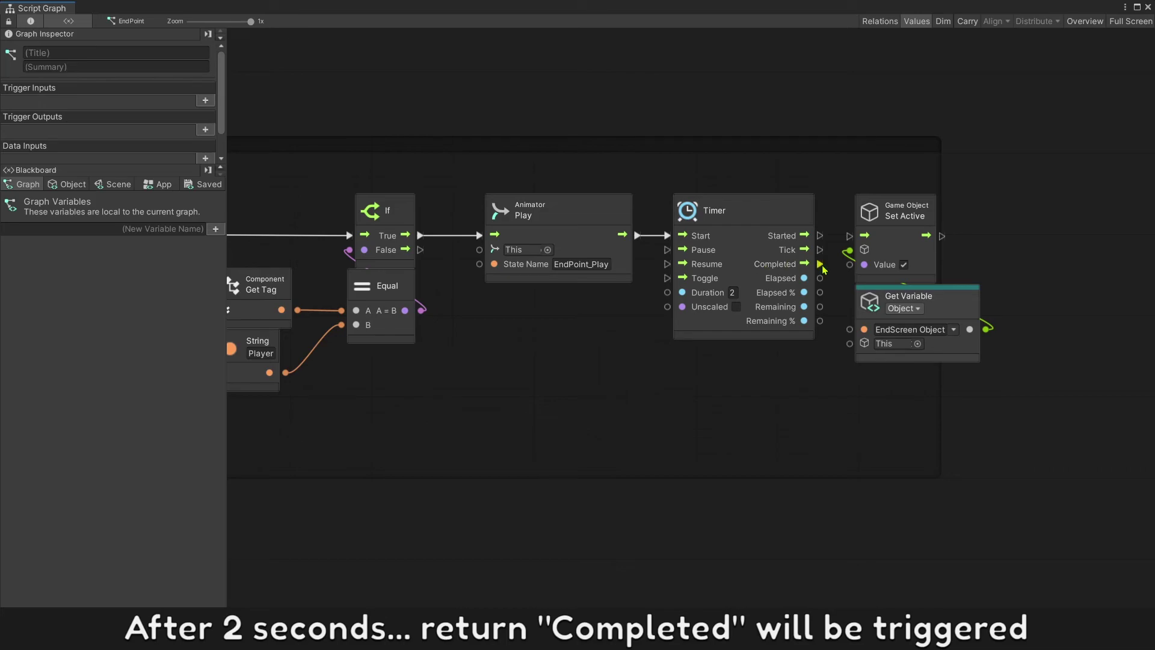
left_click_drag(820, 264, 850, 235)
left_click_drag(1035, 407, 854, 193)
left_click_drag(902, 244, 910, 271)
left_click(923, 211)
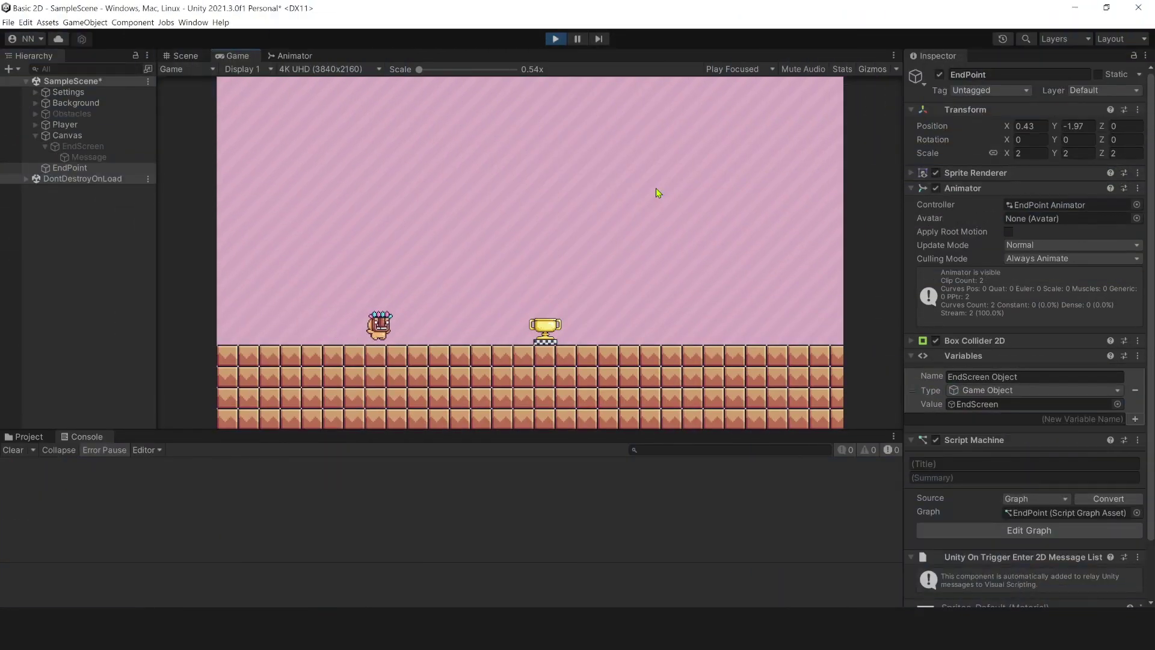
Walk the player to the trophy to see the end screen, then add a Level 1 prefab instance to Level 2.
key("Right")
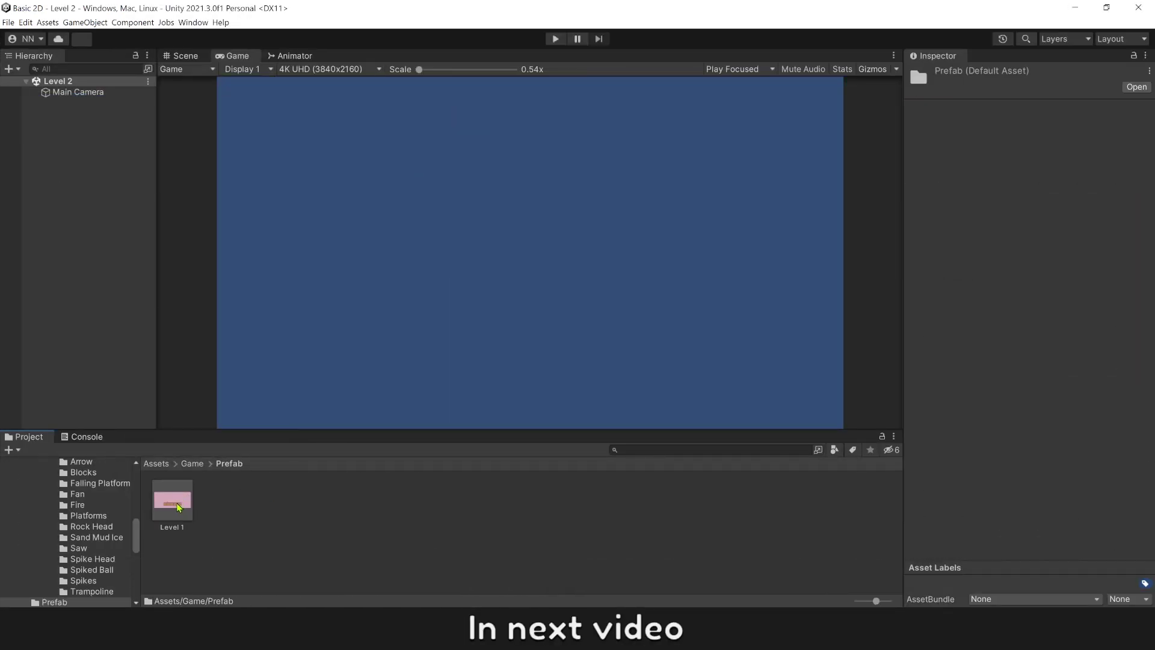
left_click_drag(179, 507, 108, 307)
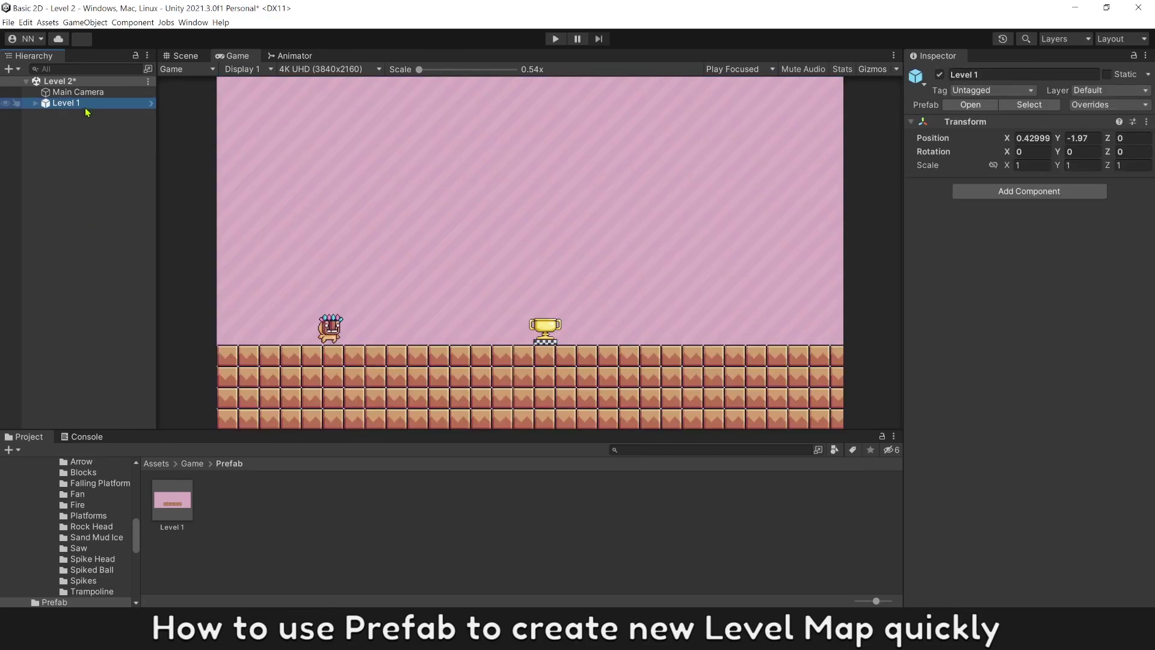
Rename the placed instance to 'Level 2', then choose Next Level on the end screen.
left_click(85, 107)
type("Level 2")
key("Return")
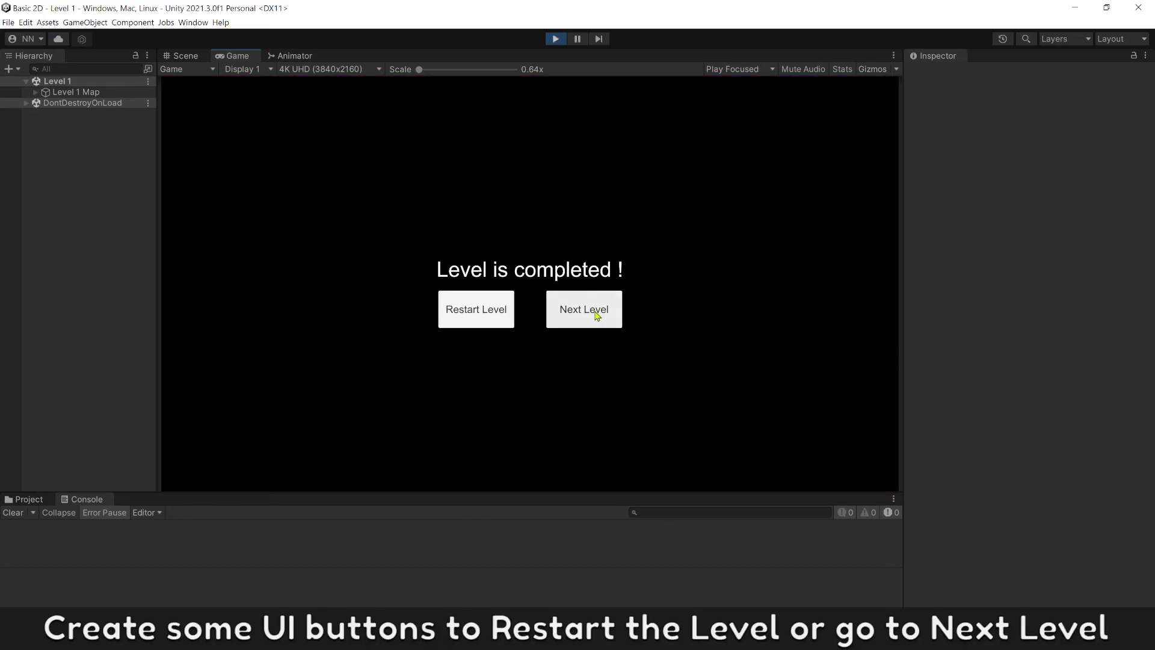
left_click(596, 316)
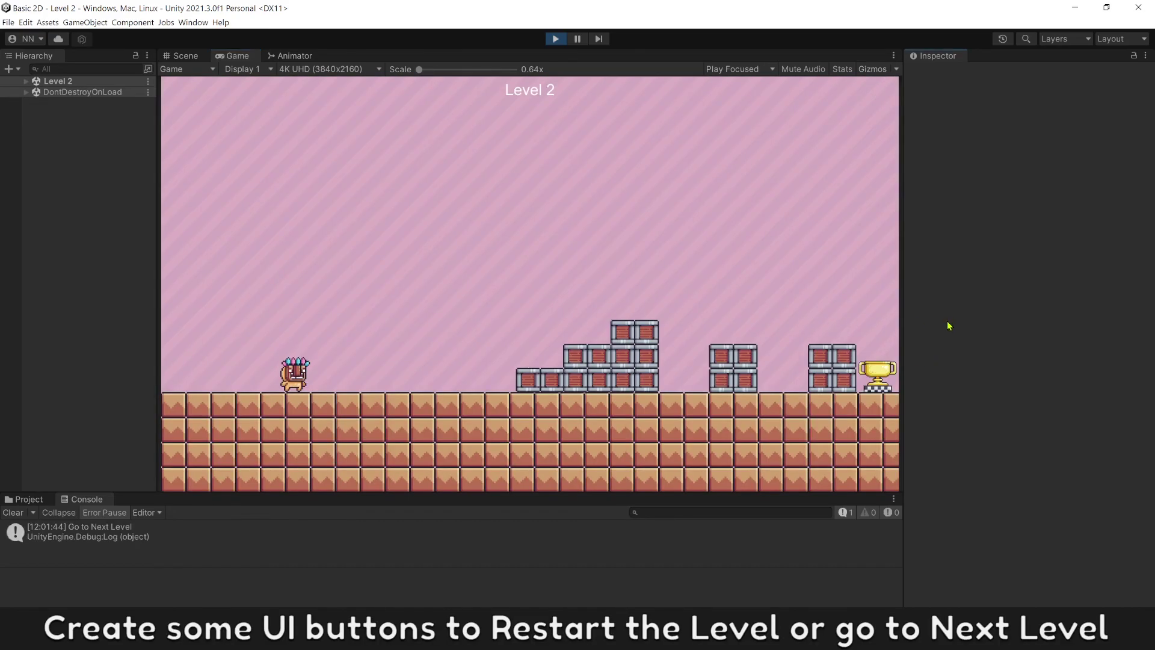